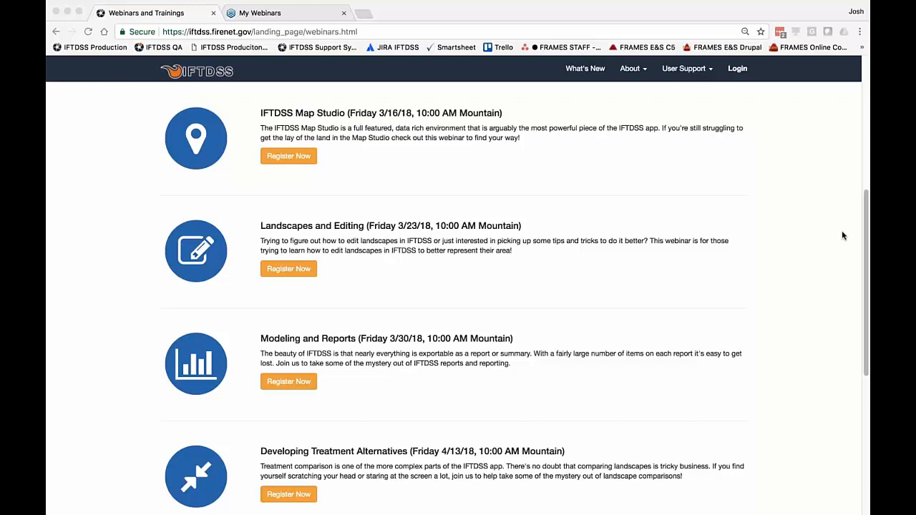
Step: Review the scheduled webinars and the available User Support resources on the Webinars and Trainings page
click(867, 236)
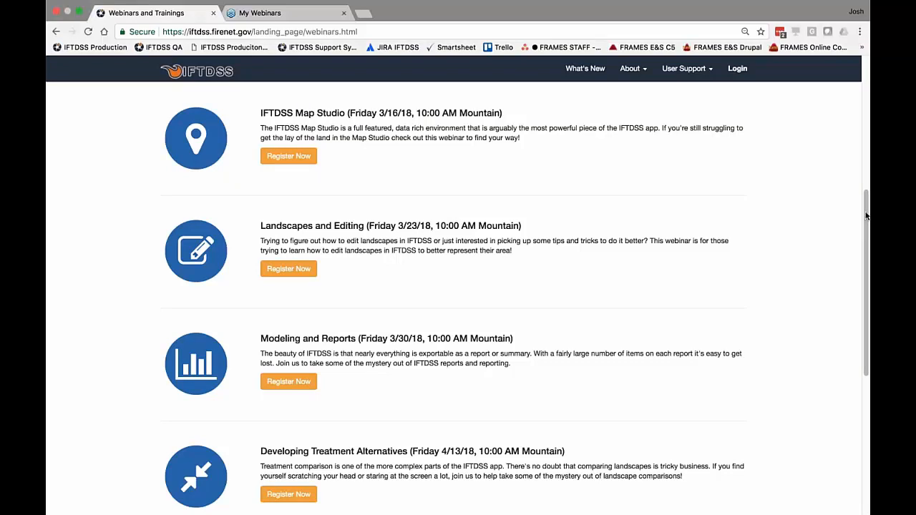
drag(866, 218, 852, 43)
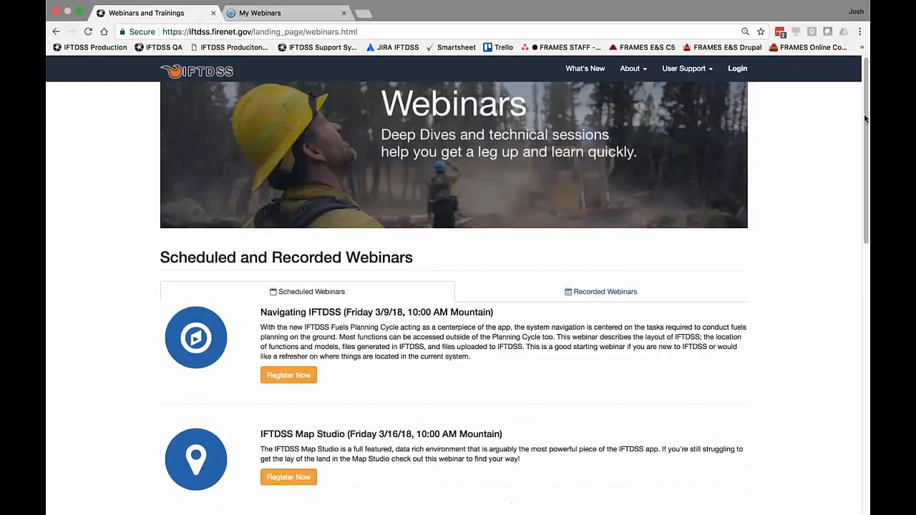
click(685, 69)
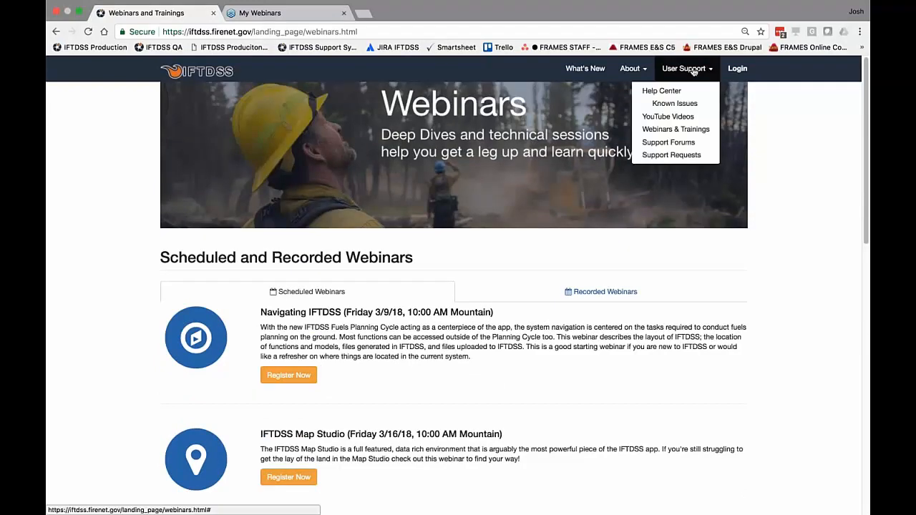
drag(866, 110, 865, 180)
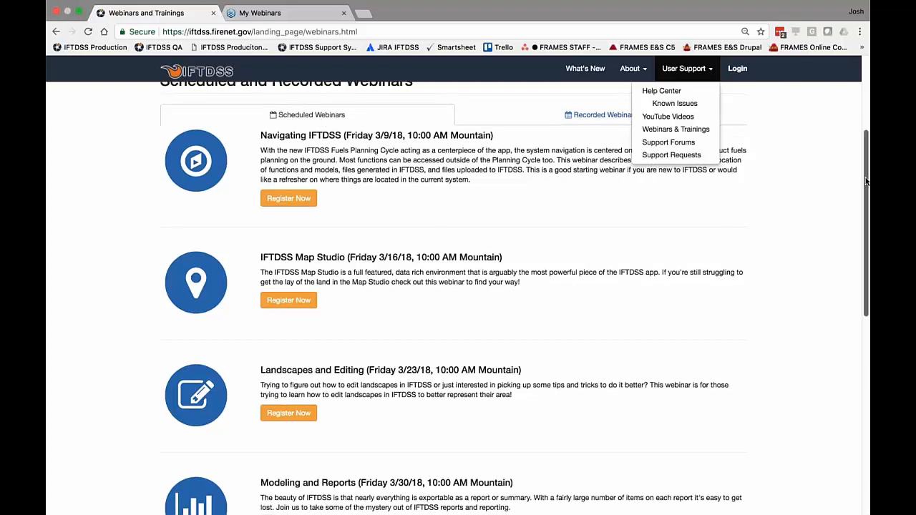
scroll(841, 229, down, 4)
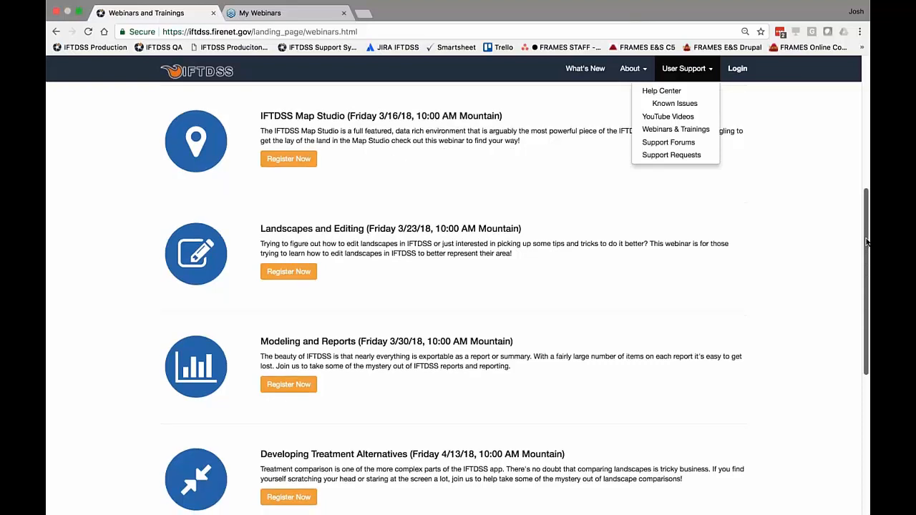
scroll(600, 188, down, 2)
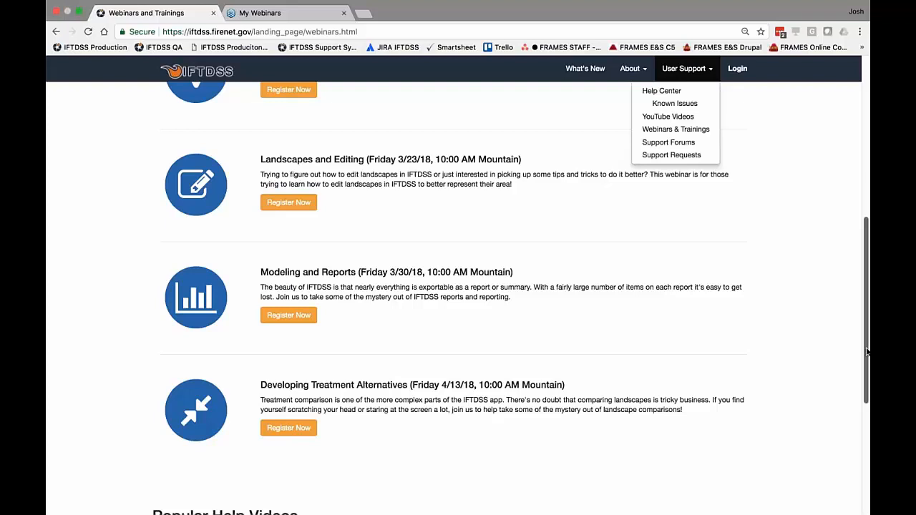
drag(866, 350, 852, 142)
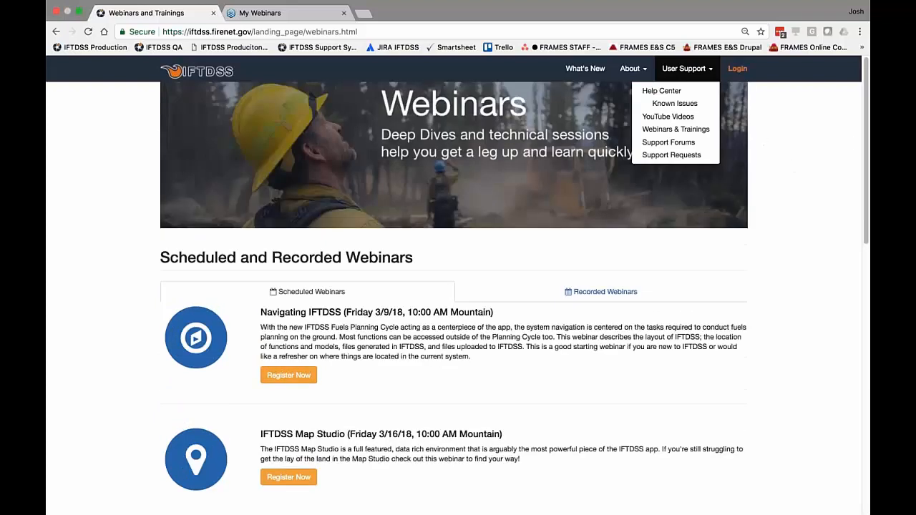
Step: Sign in with the saved account credentials and open Map Studio after viewing the planning Cycle page
click(737, 69)
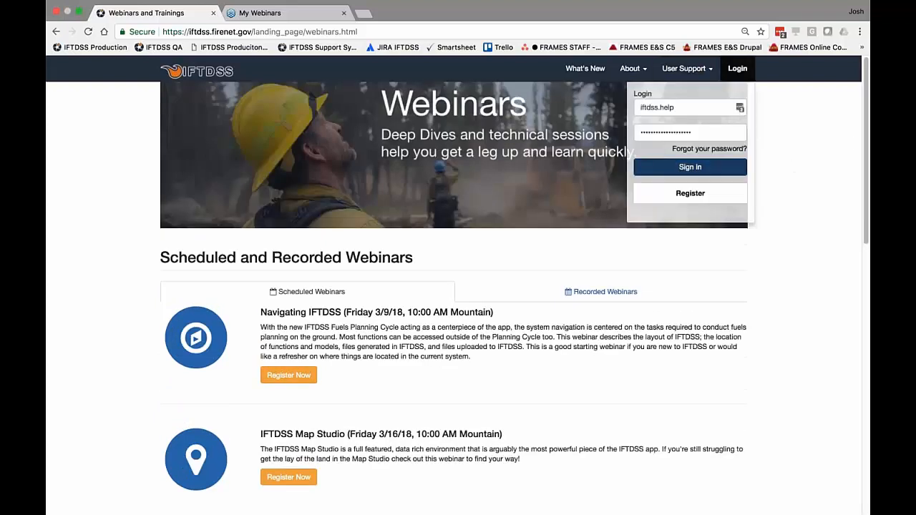
click(682, 166)
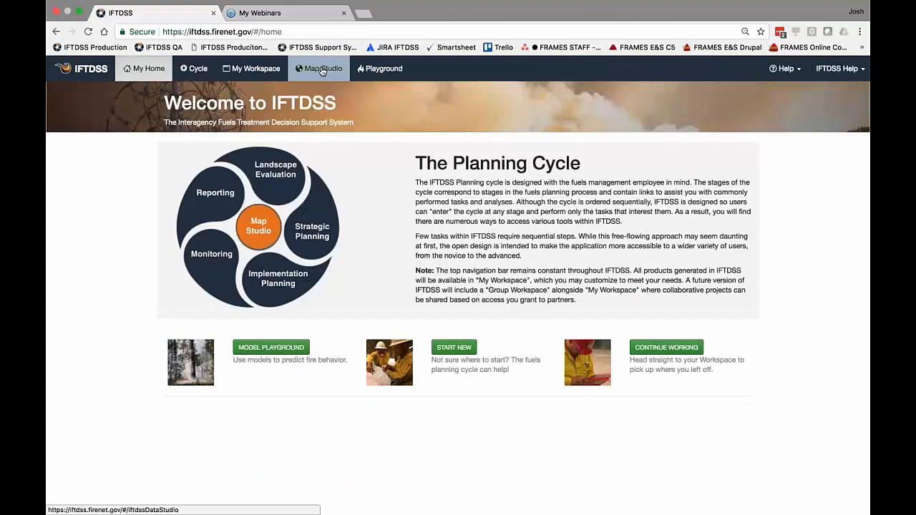
click(194, 68)
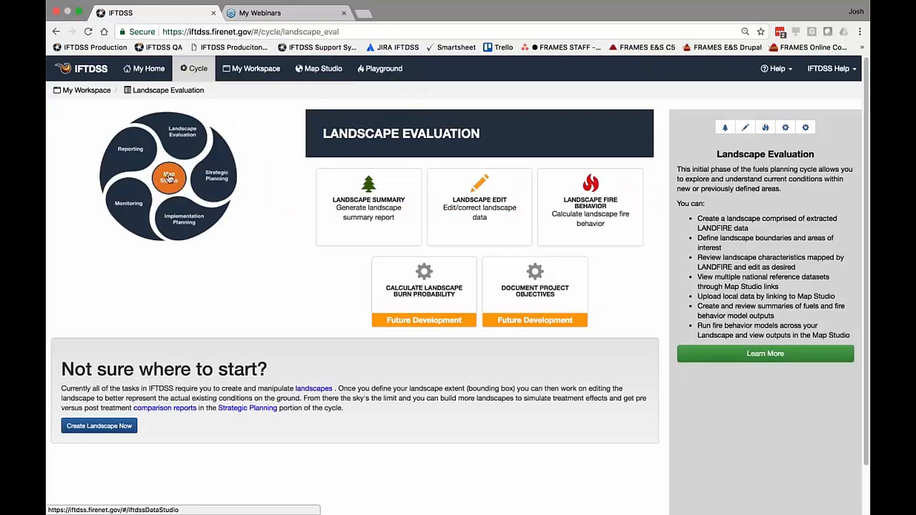
click(319, 68)
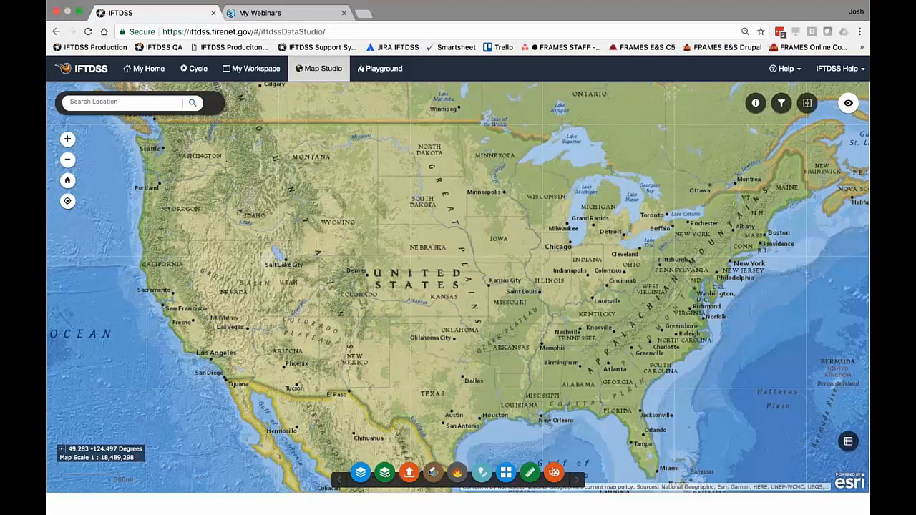
Step: Find Priest River Experimental Forest, ID, USA on the map, zoom to it and dismiss the search result pop-up
text(priest river)
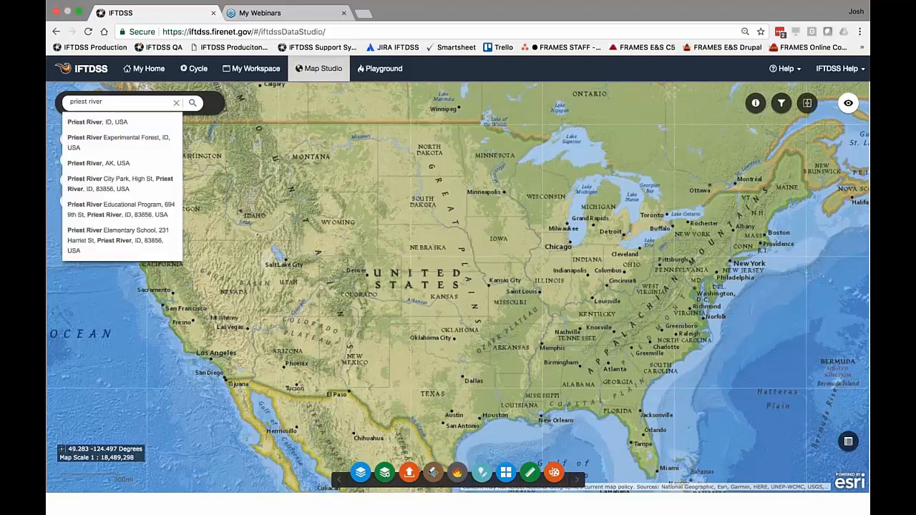
drag(250, 166, 302, 191)
click(135, 101)
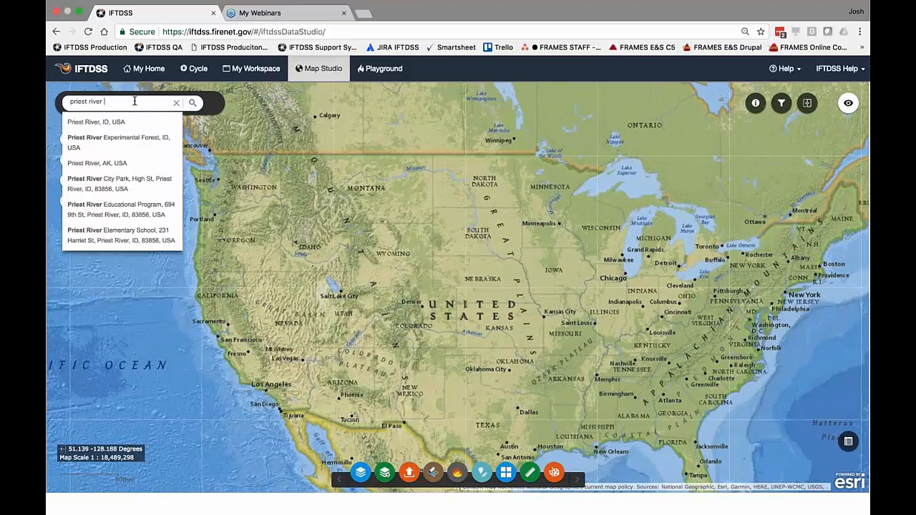
click(122, 144)
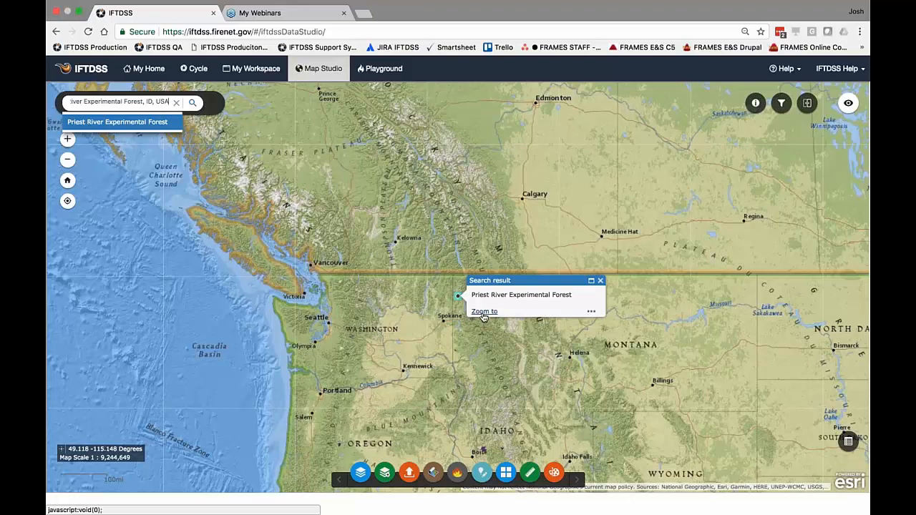
click(484, 312)
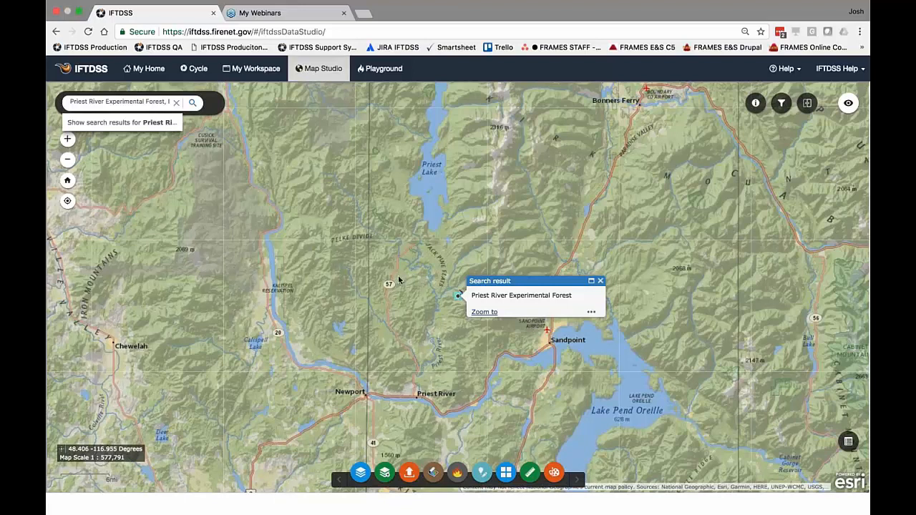
drag(406, 256, 601, 346)
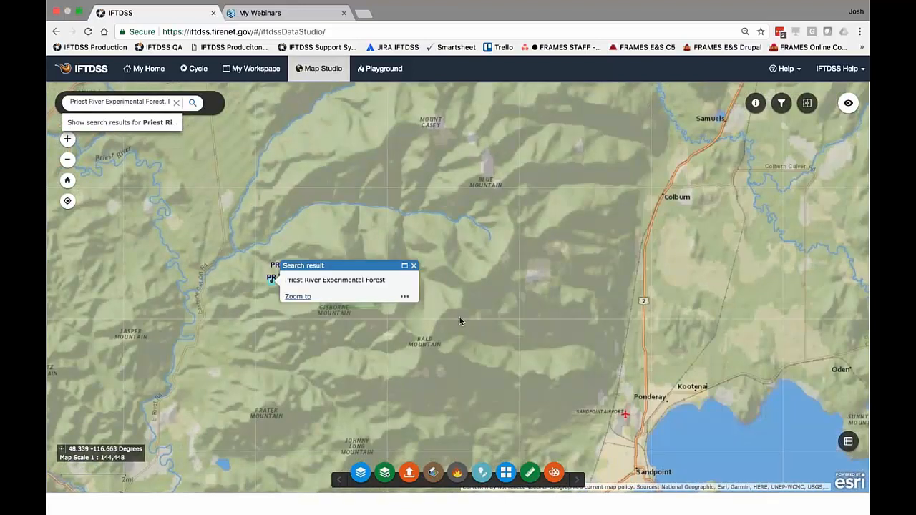
click(414, 266)
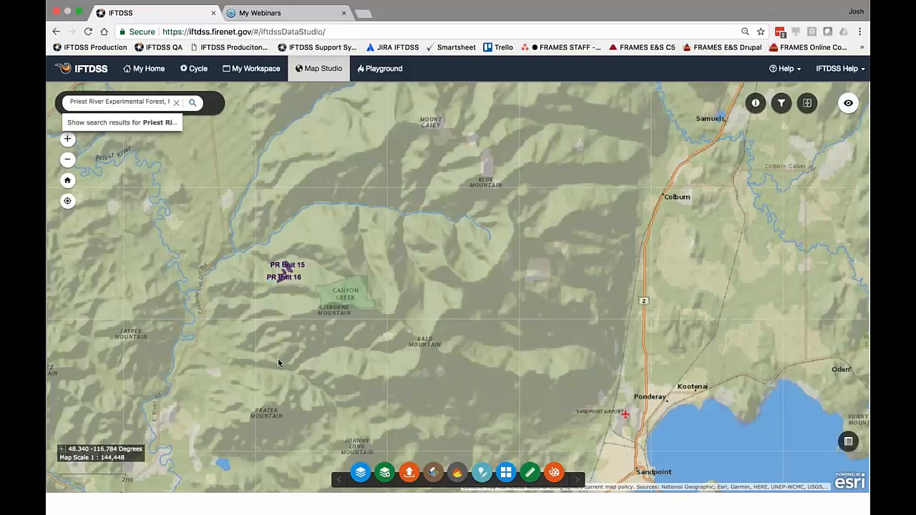
Step: Preview the Imagery, Imagery with Labels, Terrain with Labels, Topographic, USA Topo Maps and USGS National Map basemaps, and return to National Geographic
click(506, 473)
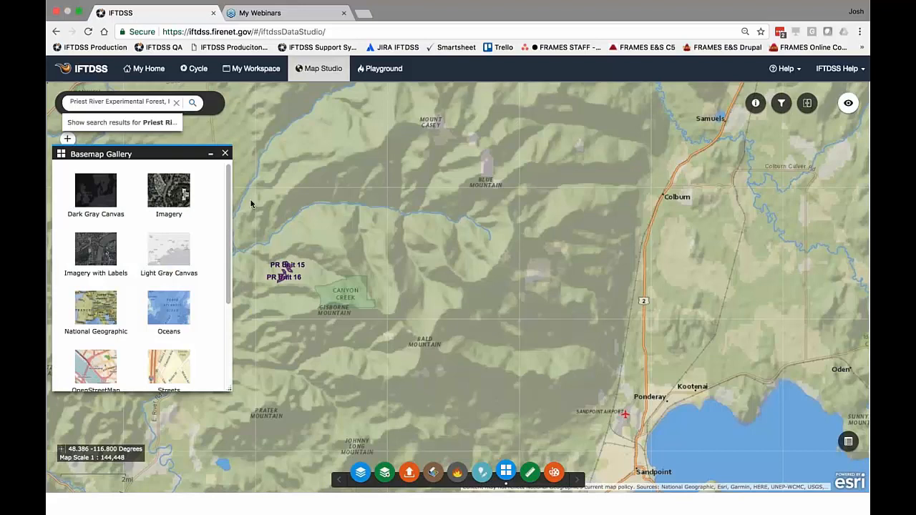
click(182, 196)
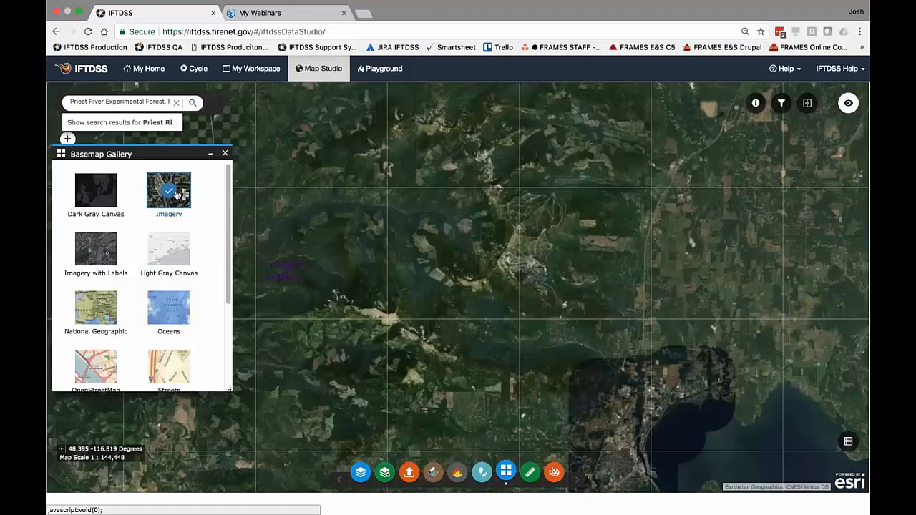
click(96, 249)
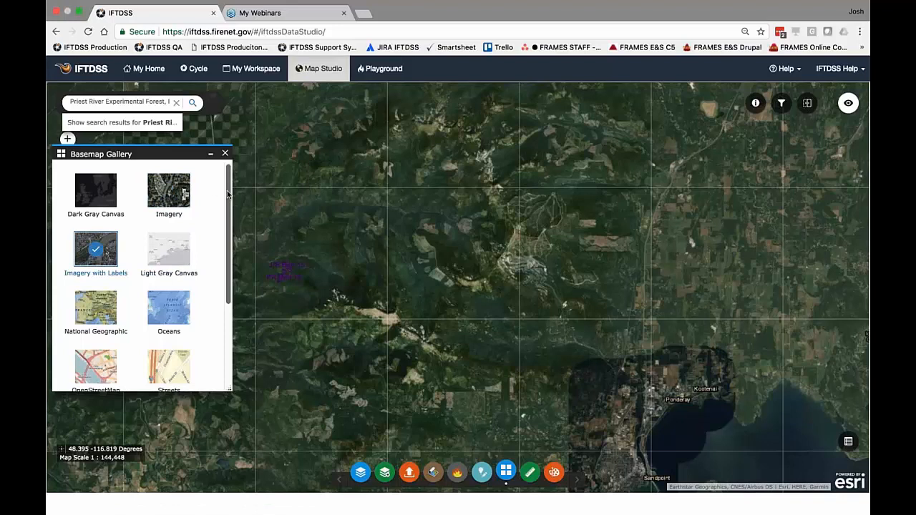
drag(229, 198, 225, 299)
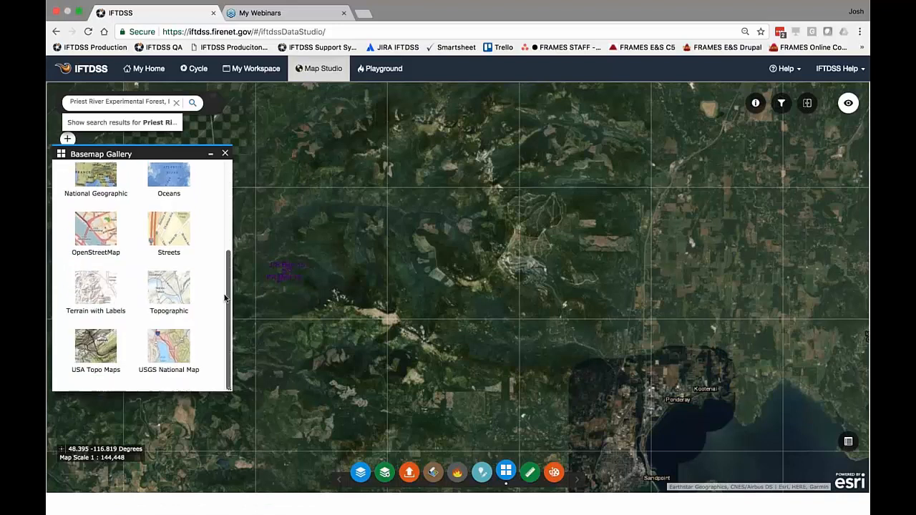
click(99, 291)
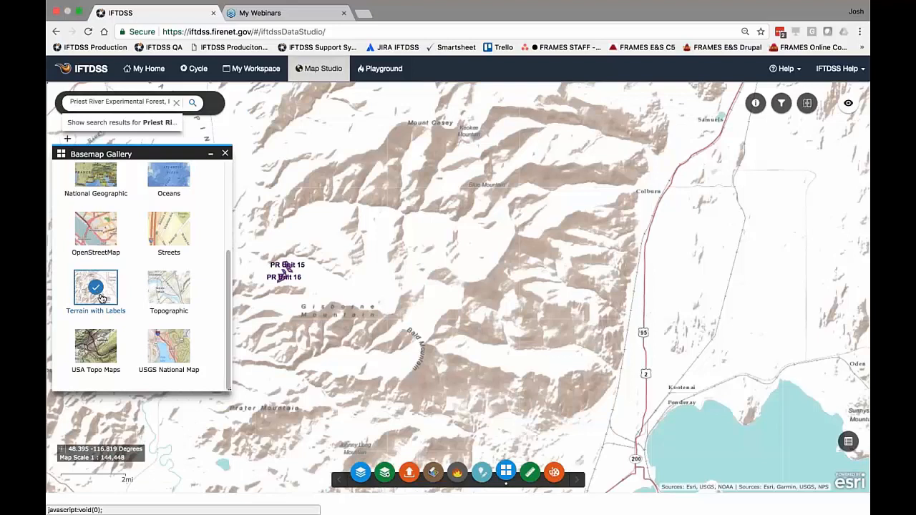
click(170, 291)
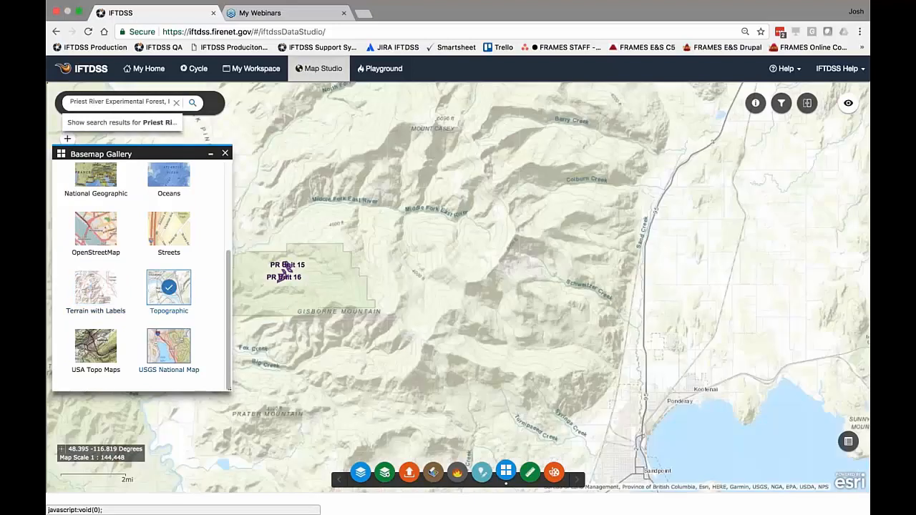
click(113, 339)
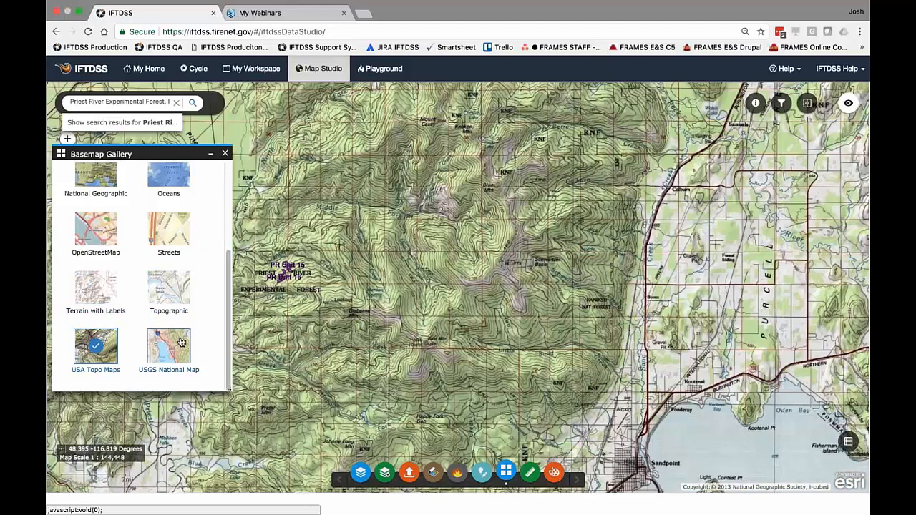
click(181, 343)
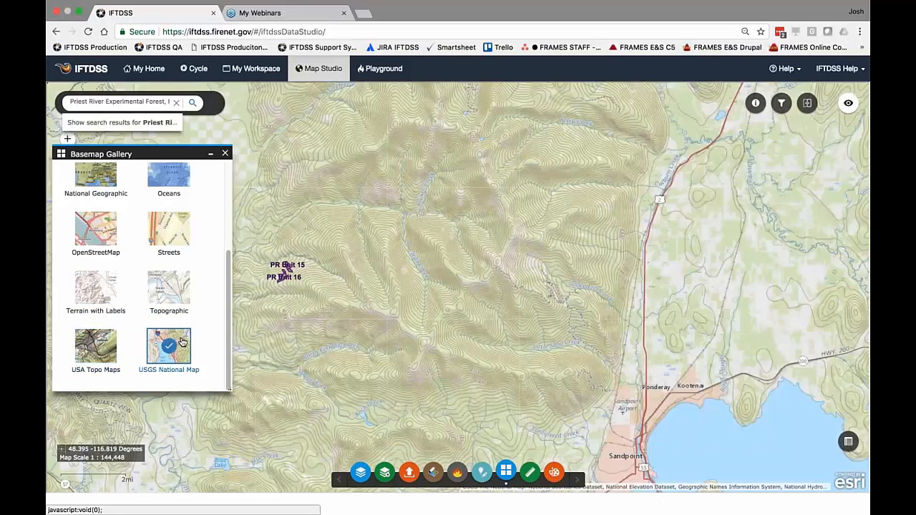
click(99, 188)
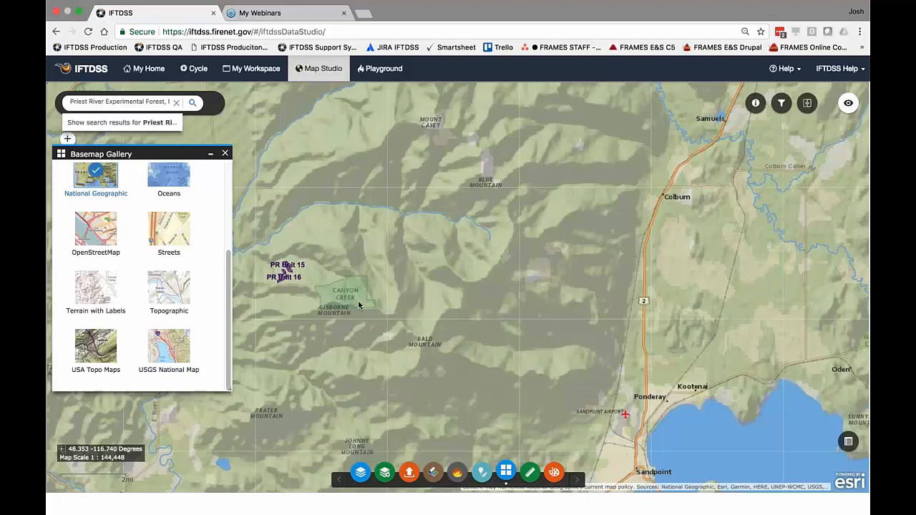
drag(342, 224, 423, 210)
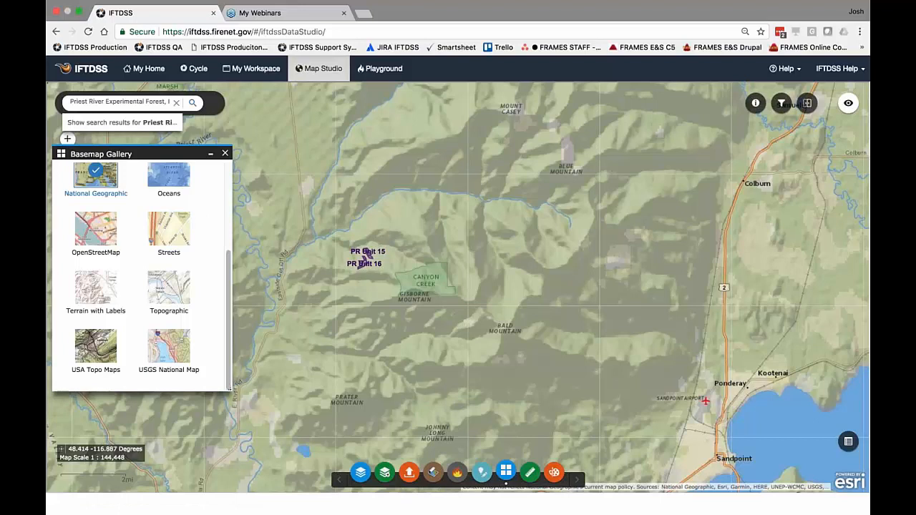
click(225, 153)
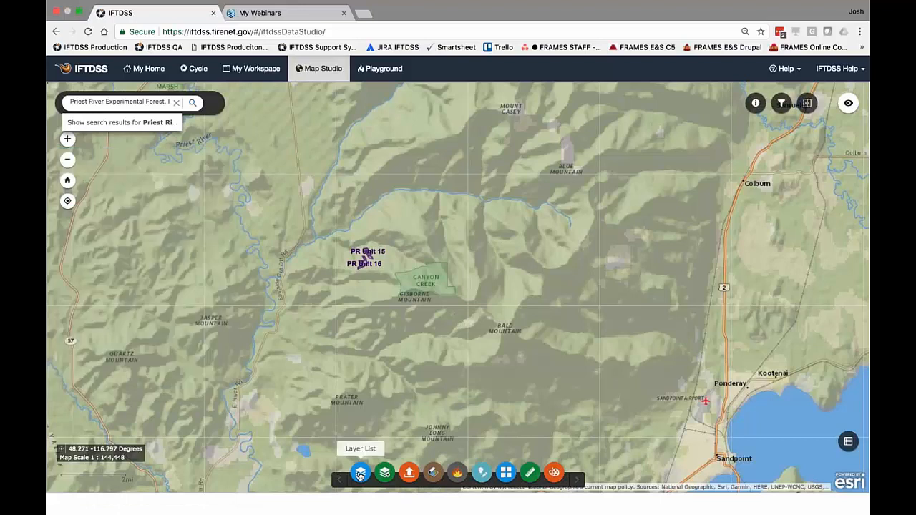
Step: Display the Layer List, move its window clear of the map's zoom controls, and view the options for all layers
click(360, 476)
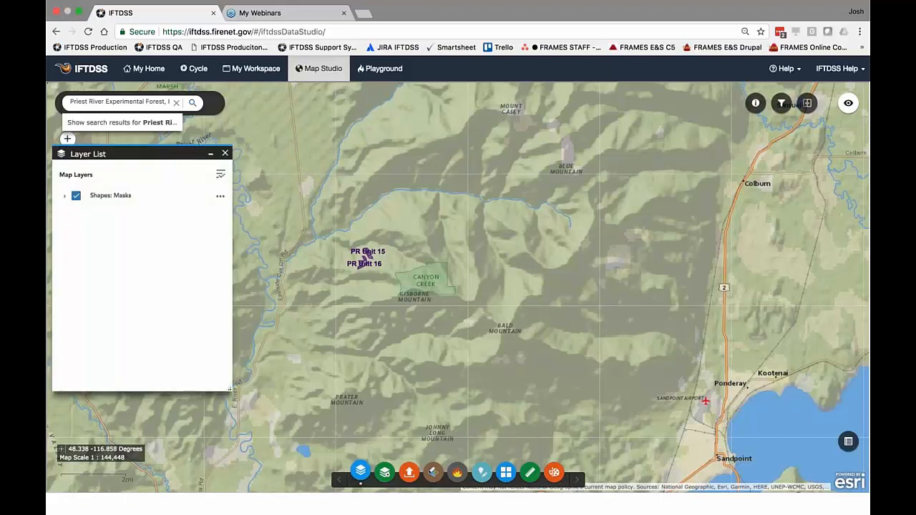
drag(126, 151, 160, 173)
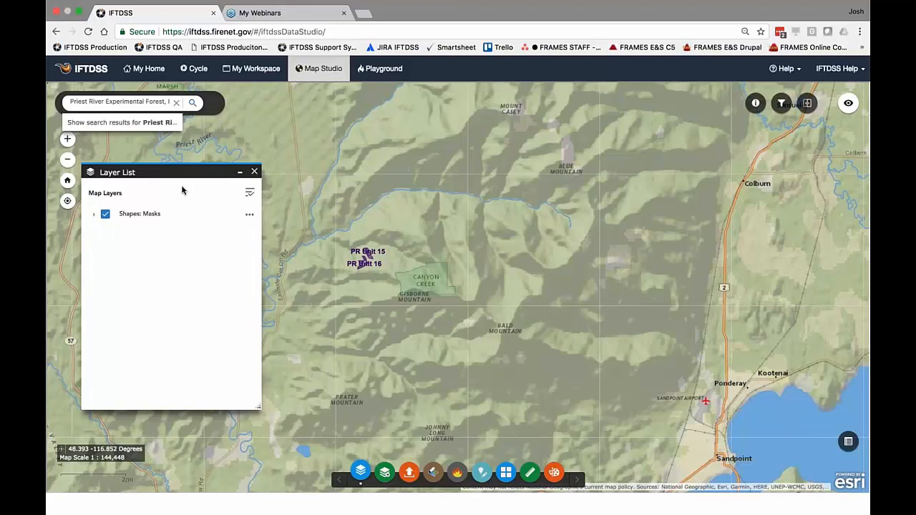
click(250, 195)
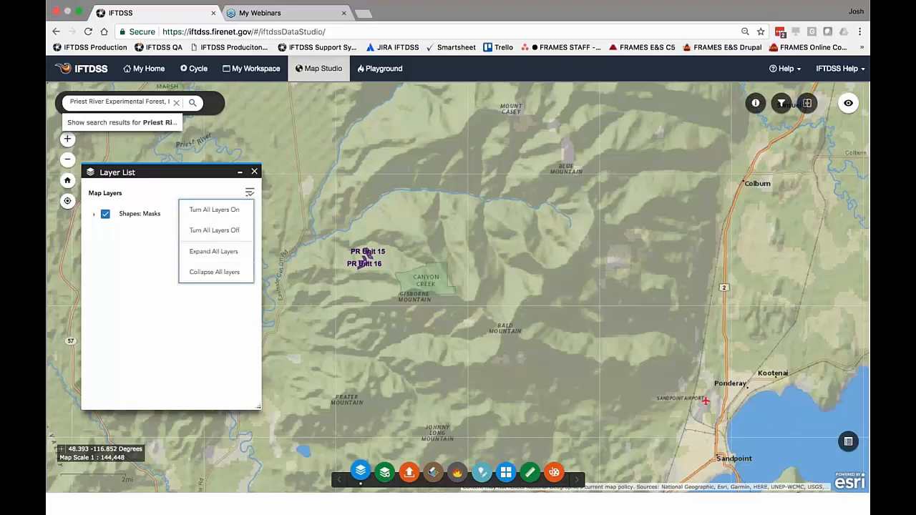
click(169, 327)
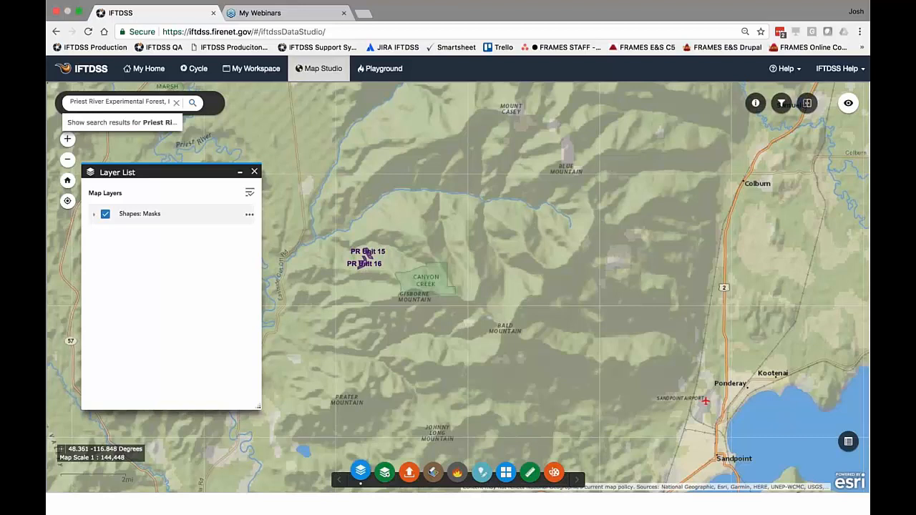
Step: Hide and redisplay the Shapes: Masks layer, and try out its transparency control
click(105, 215)
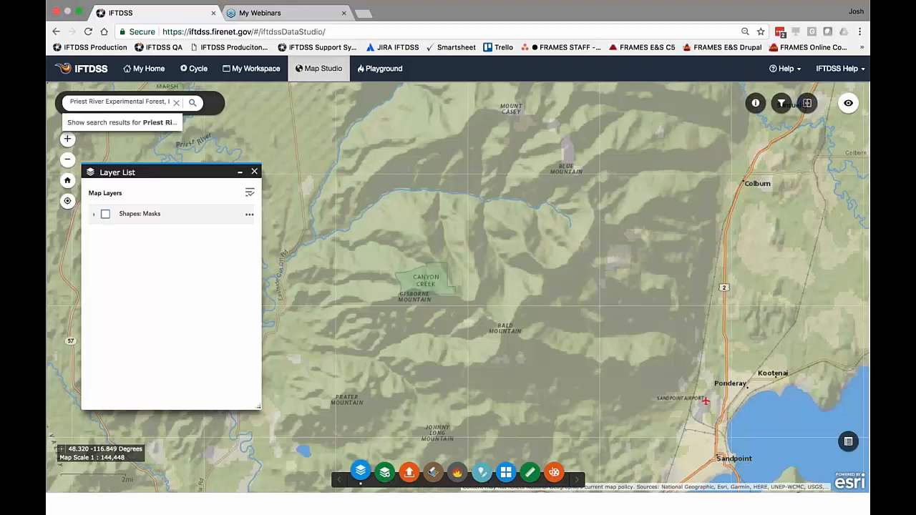
click(106, 215)
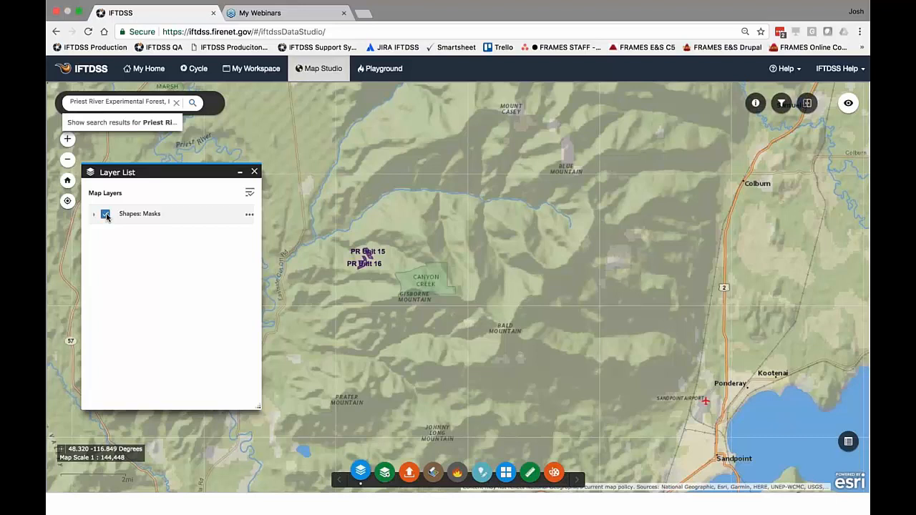
click(249, 216)
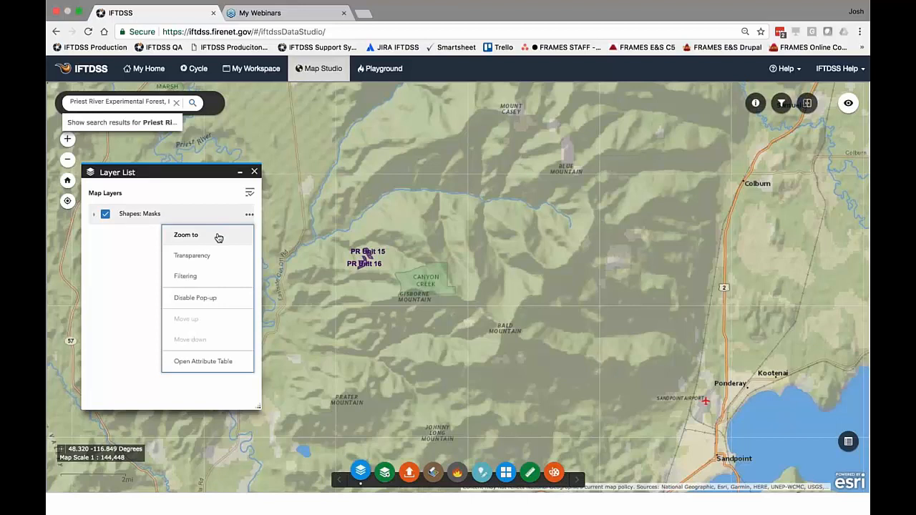
click(215, 257)
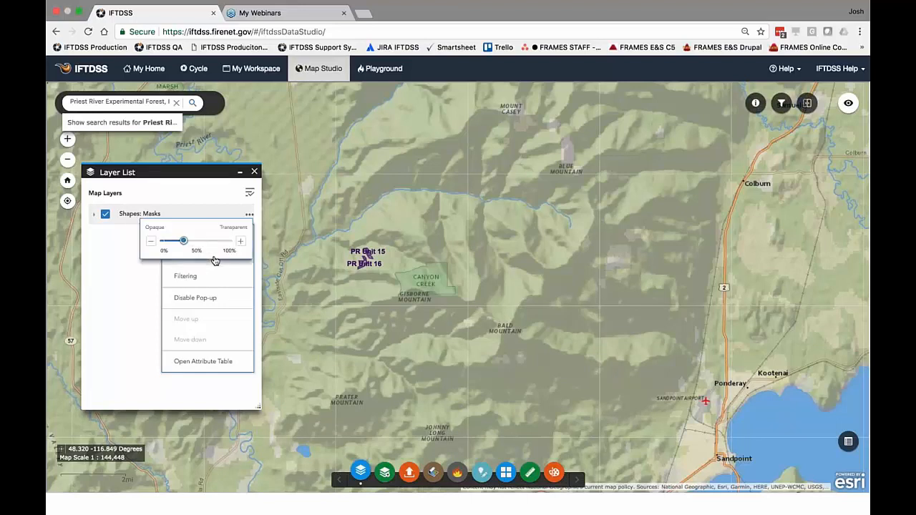
mouse_move(188, 247)
mouse_down()
mouse_move(215, 245)
mouse_move(193, 245)
mouse_up()
click(151, 284)
Step: Bring up the filter for the Shapes: Masks layer and limit its editable polygon list to the a_Map Studio folder
click(249, 214)
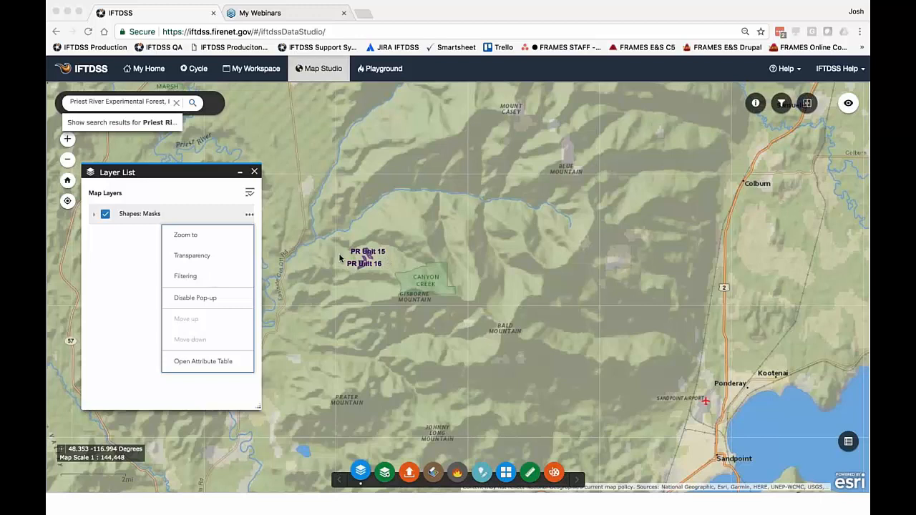
click(183, 277)
click(186, 276)
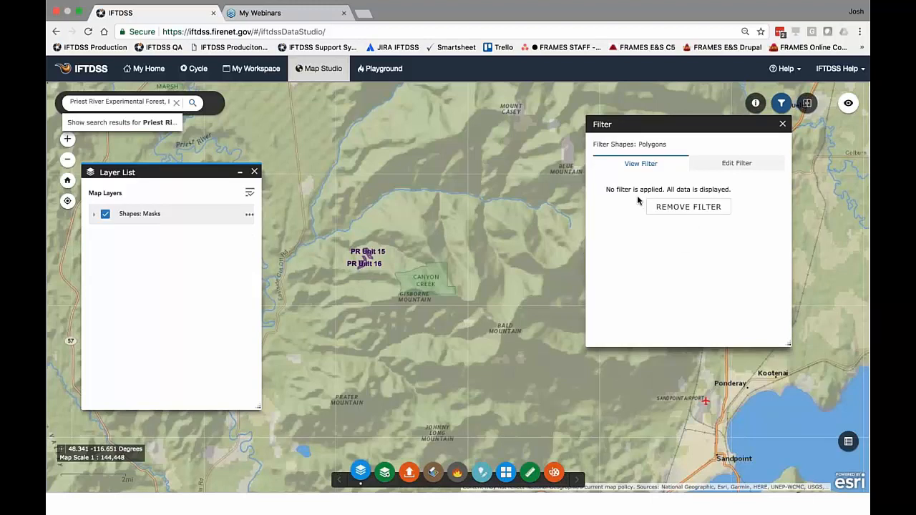
drag(693, 127, 685, 132)
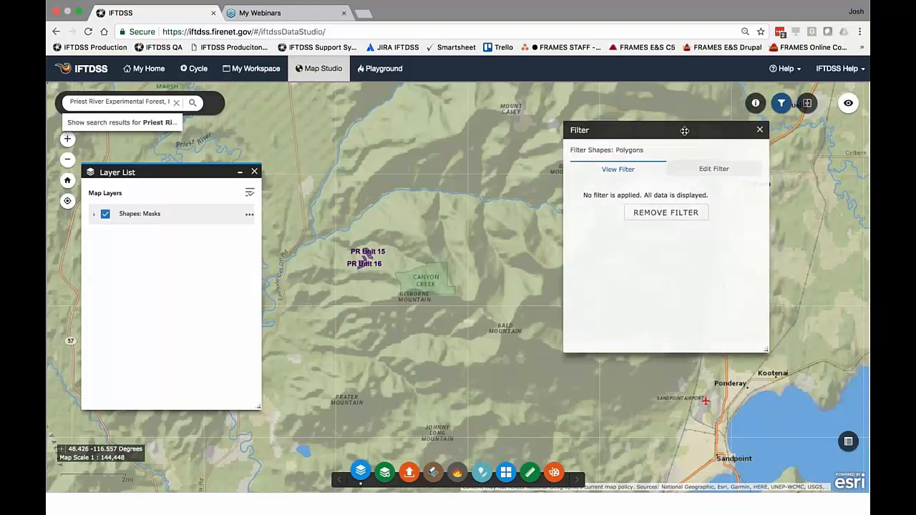
click(723, 168)
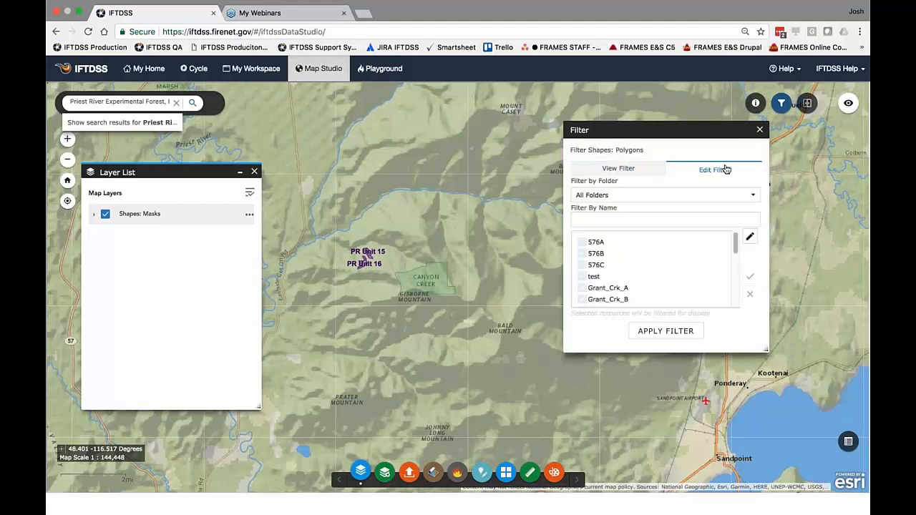
click(753, 196)
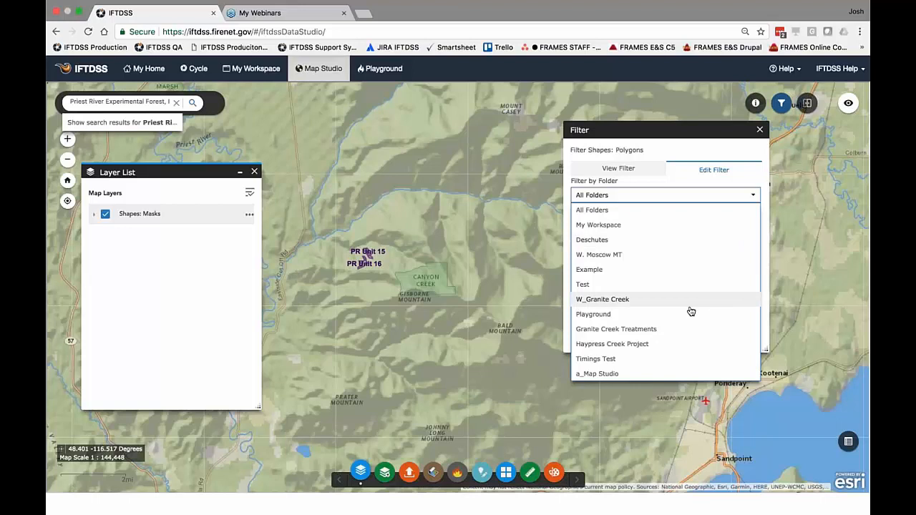
click(616, 375)
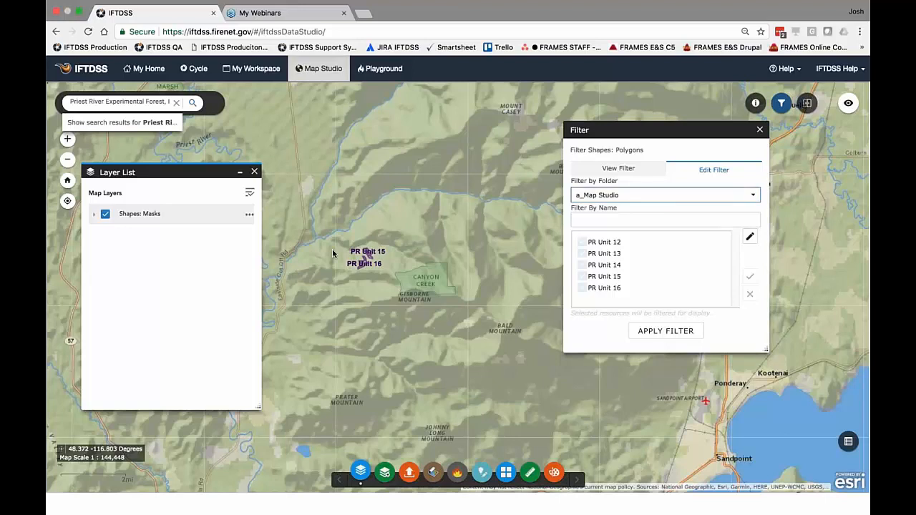
Step: Test selecting and clearing all units, and apply a filter showing only PR Unit 15 and PR Unit 16, closing the filter window
click(752, 239)
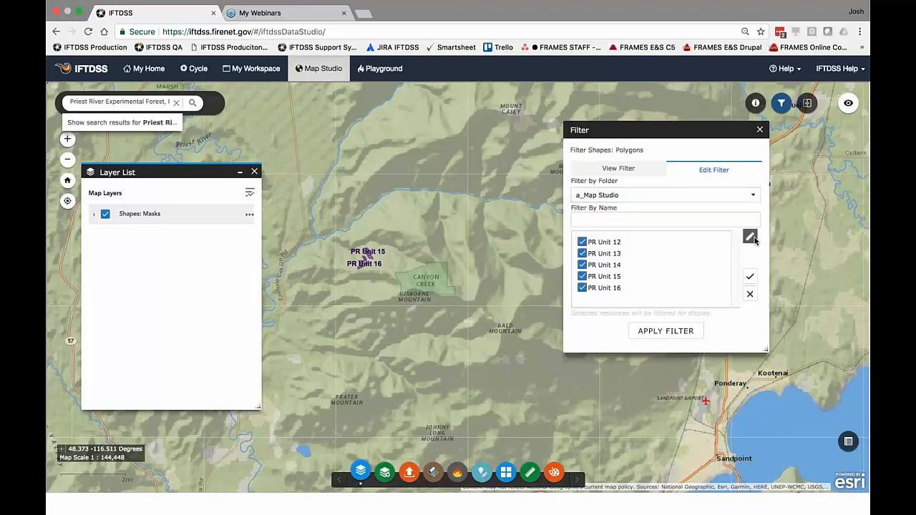
click(750, 293)
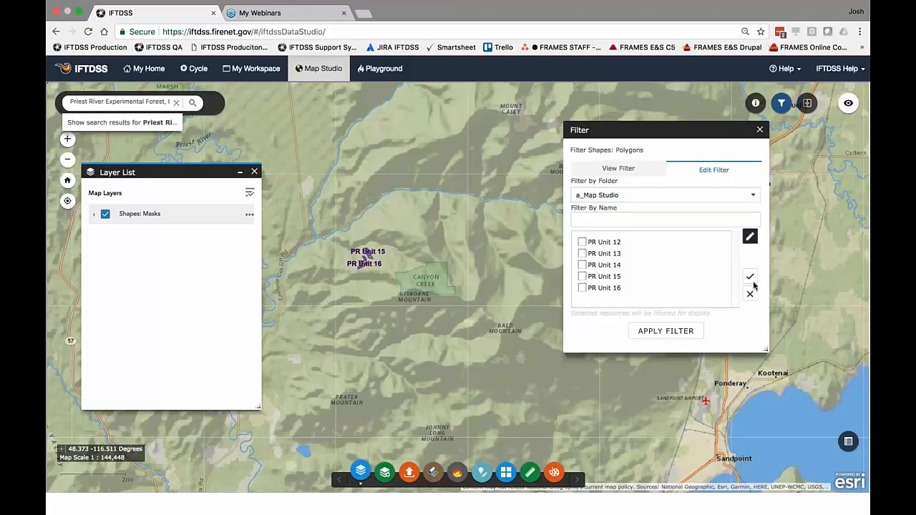
click(751, 278)
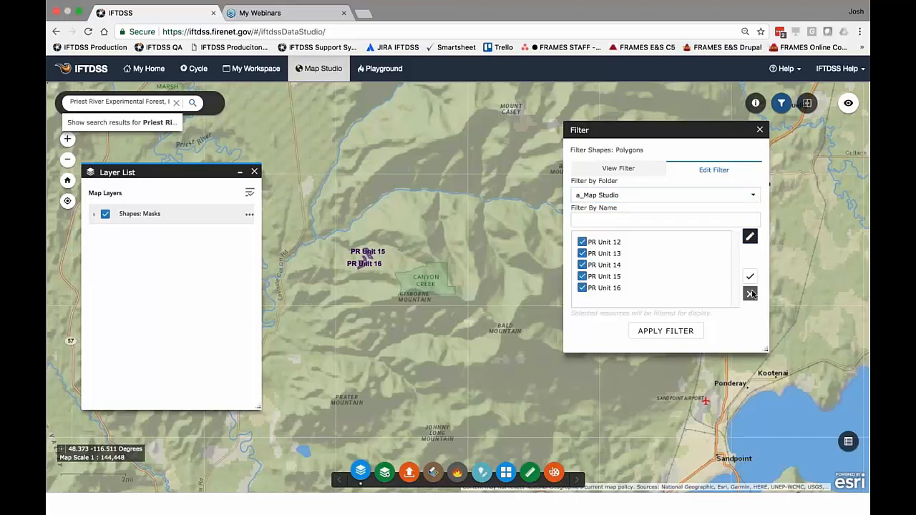
click(751, 293)
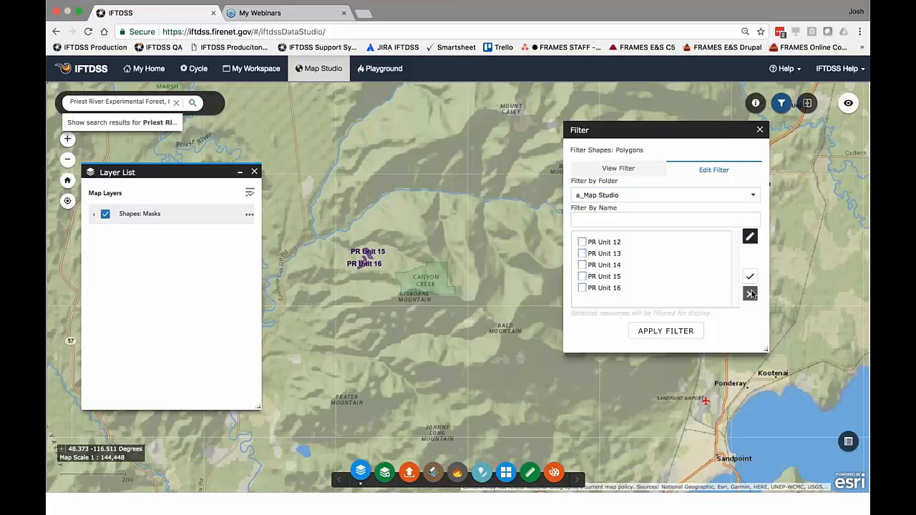
click(583, 288)
click(582, 277)
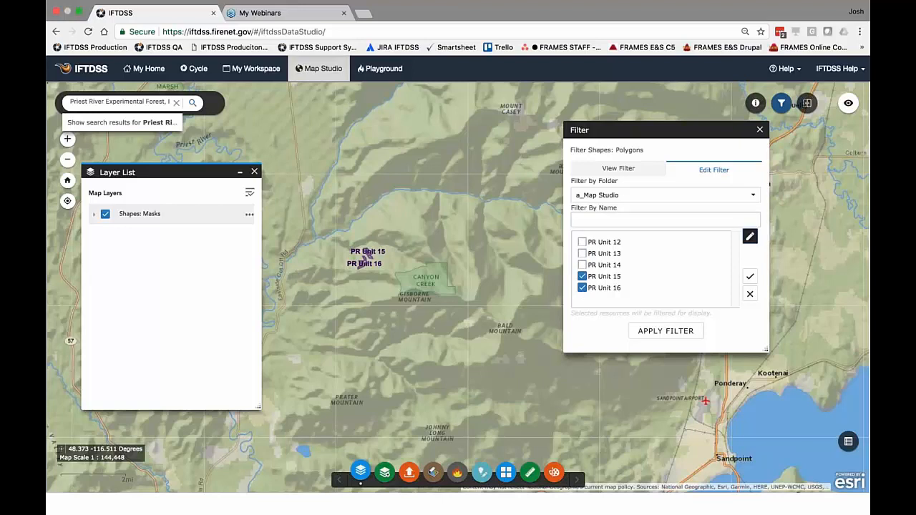
click(664, 331)
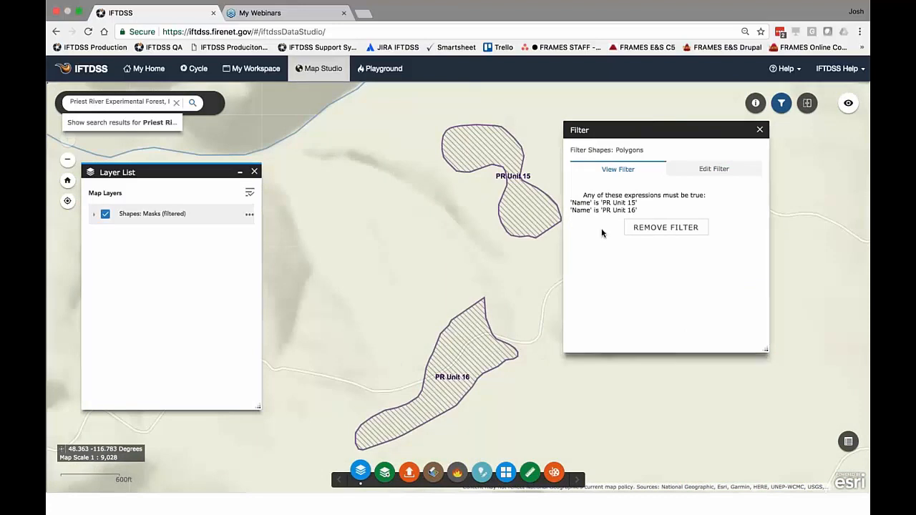
click(761, 131)
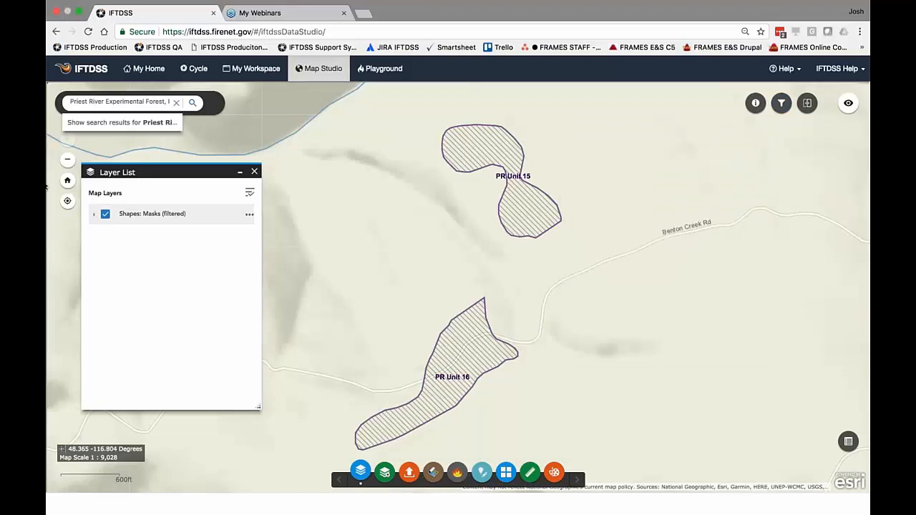
Step: View the pop-up information for PR Unit 16 and the attribute table of the Shapes: Masks layer, closing each
click(70, 163)
click(69, 163)
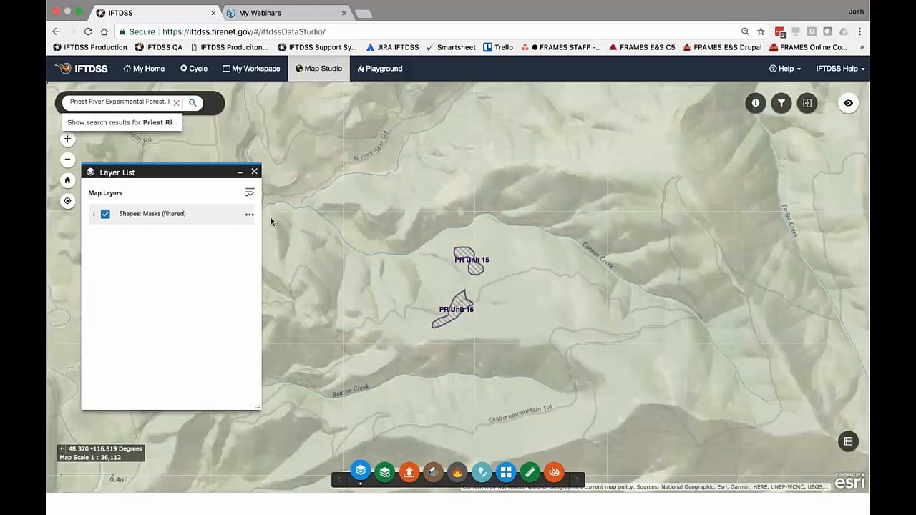
click(249, 214)
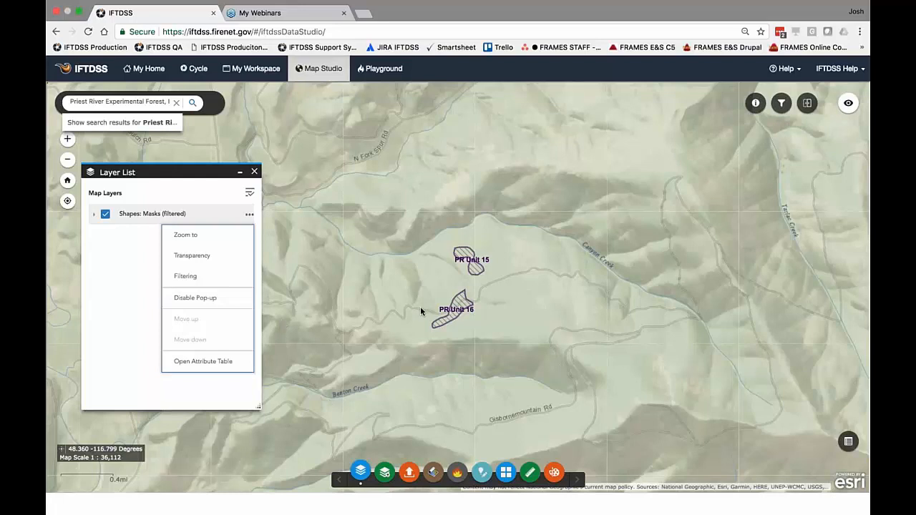
click(461, 306)
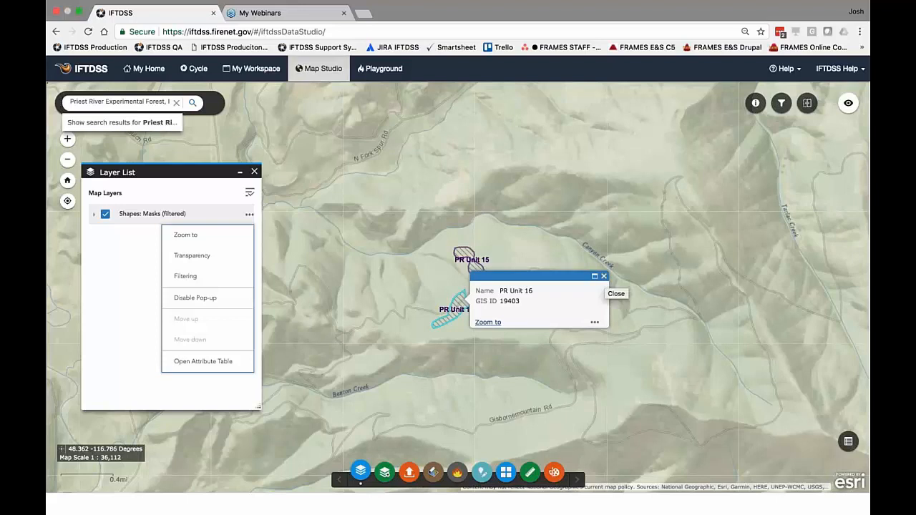
click(604, 277)
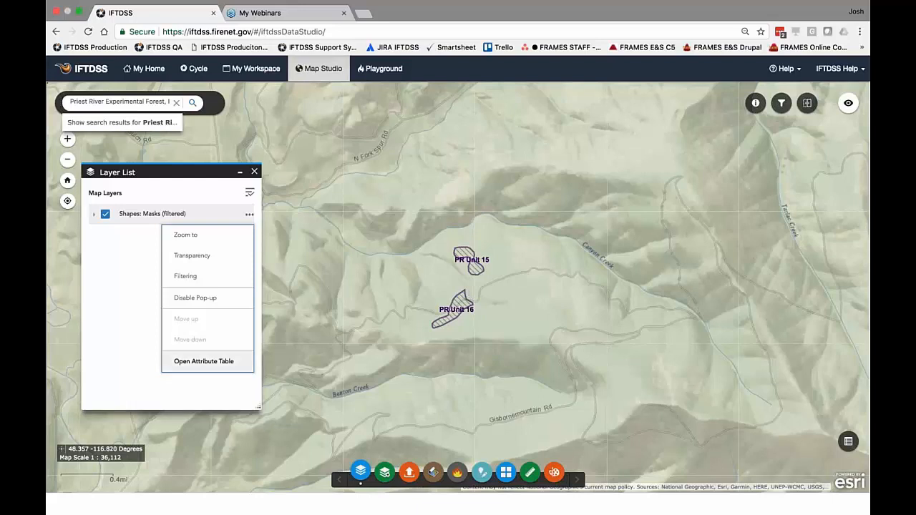
click(201, 366)
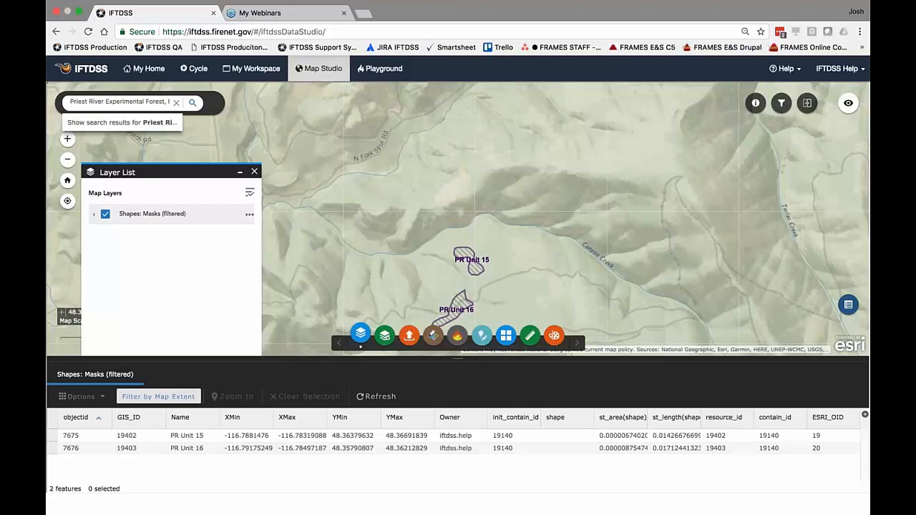
click(849, 307)
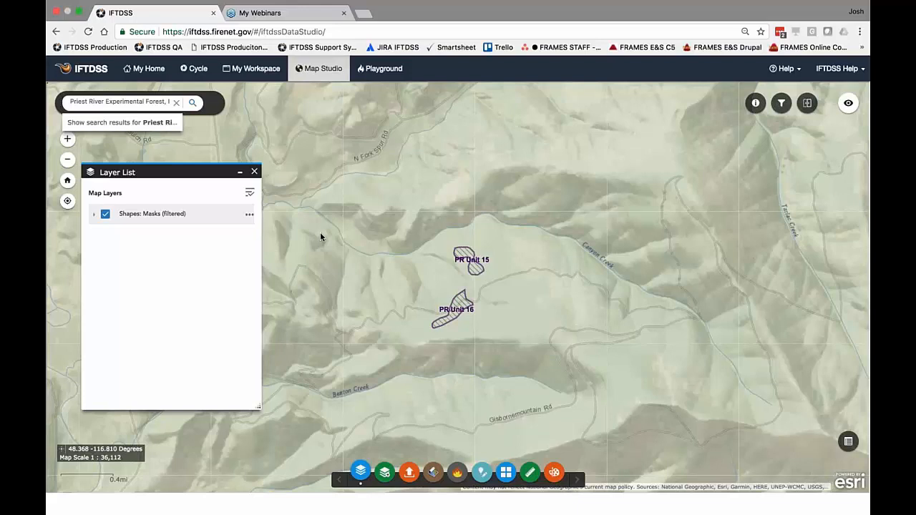
Step: Show Landscape Tools, move its window off the mapped units, and filter the available landscapes by map extent
click(433, 474)
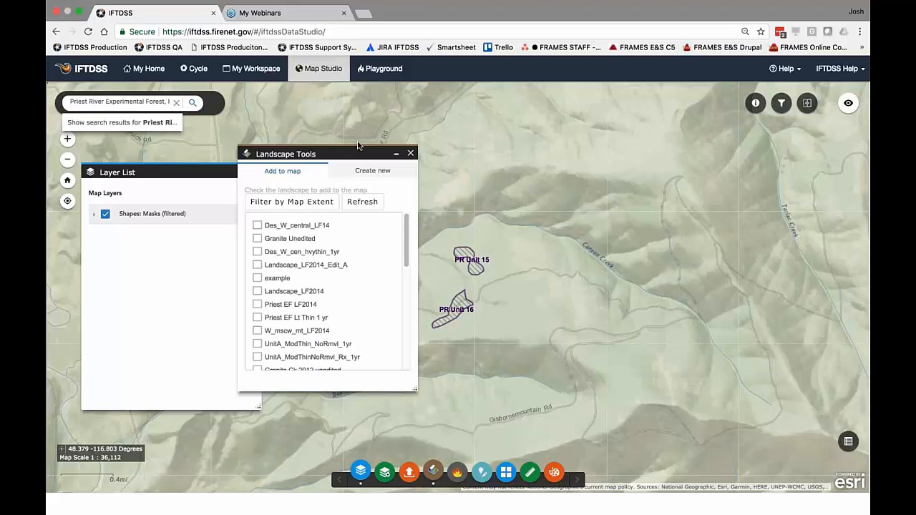
drag(354, 146, 276, 203)
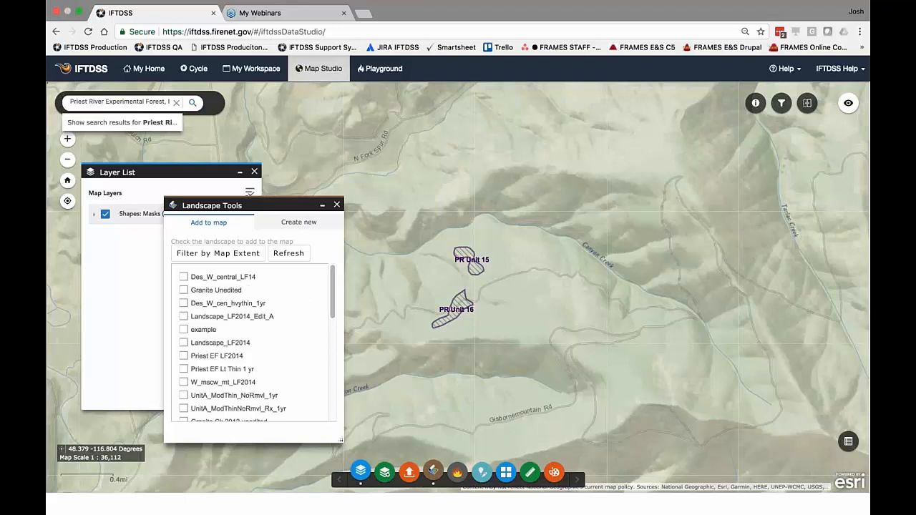
mouse_move(333, 276)
mouse_down()
mouse_move(332, 390)
mouse_move(330, 286)
mouse_up()
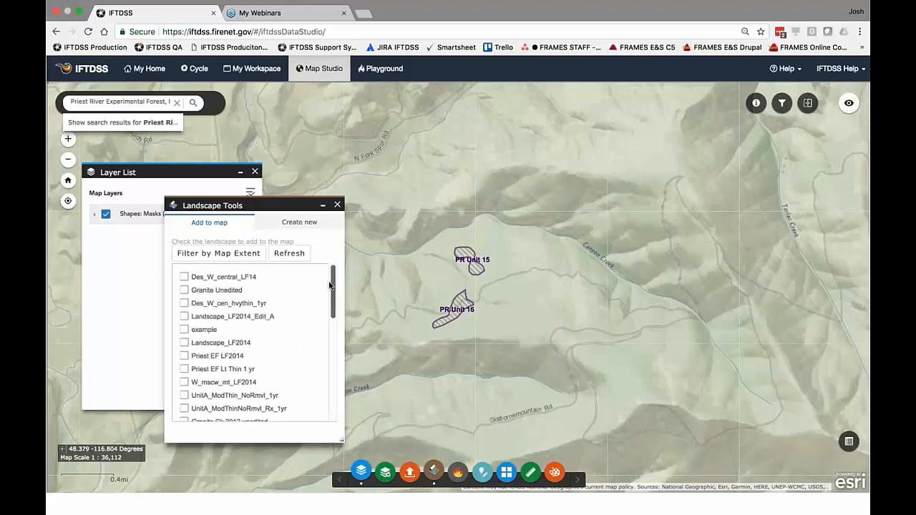
click(215, 255)
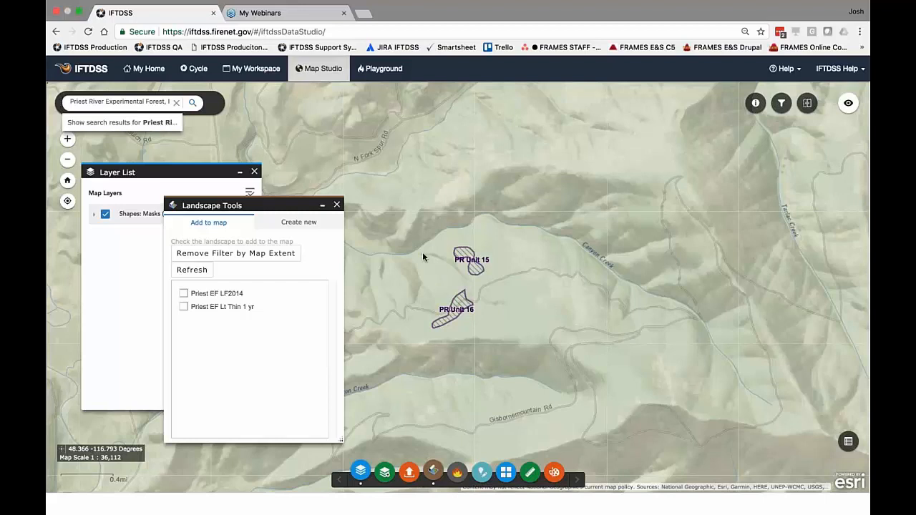
Step: Draw a rectangular extent of about 3,109 acres for a new landscape, enclosing PR Unit 15 and PR Unit 16
click(305, 227)
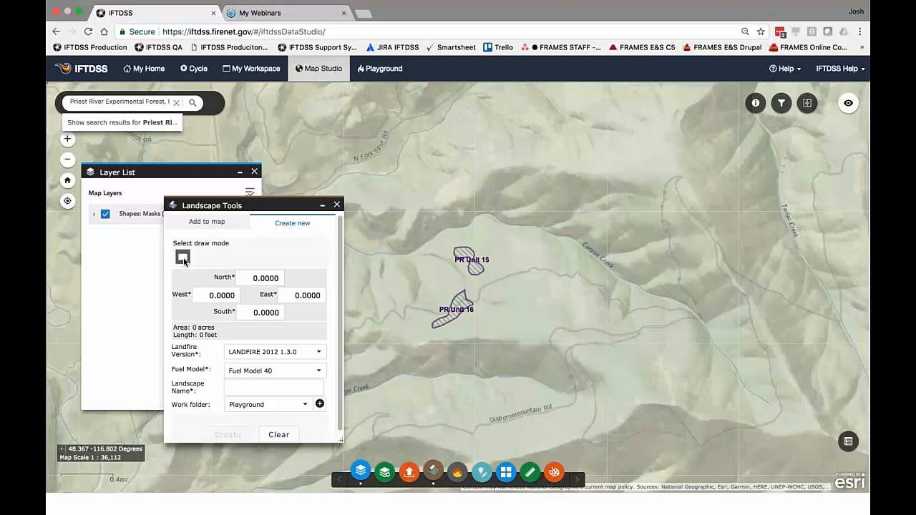
click(184, 259)
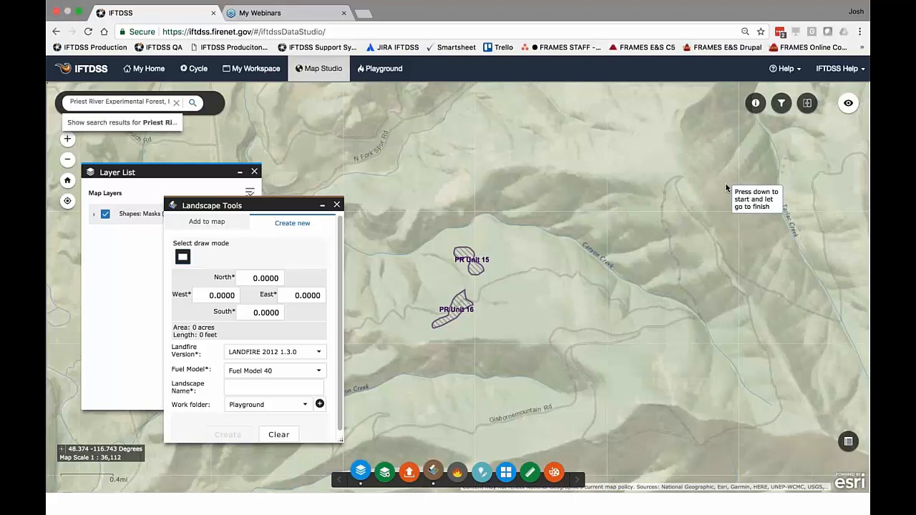
drag(712, 168, 361, 403)
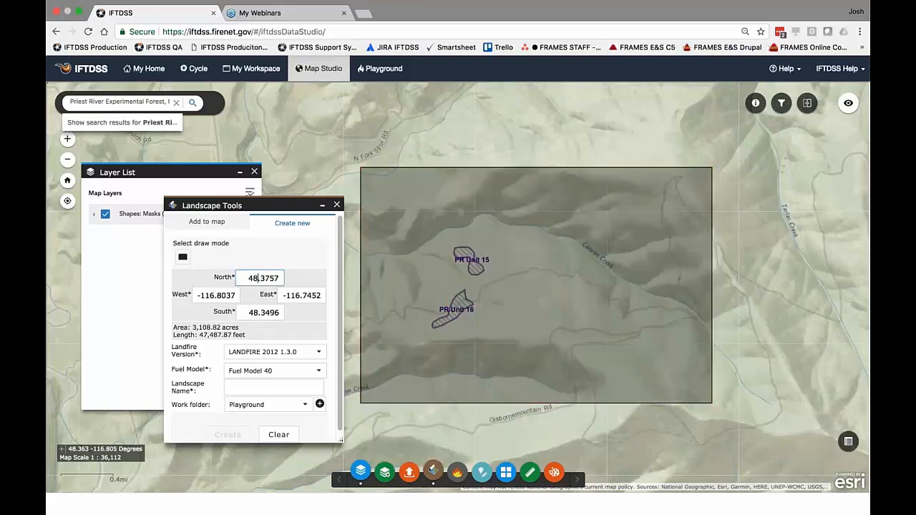
click(284, 294)
click(271, 308)
Step: Set the new landscape's source to LANDFIRE 2014 and its fuel model to Fuel Model 40
click(319, 353)
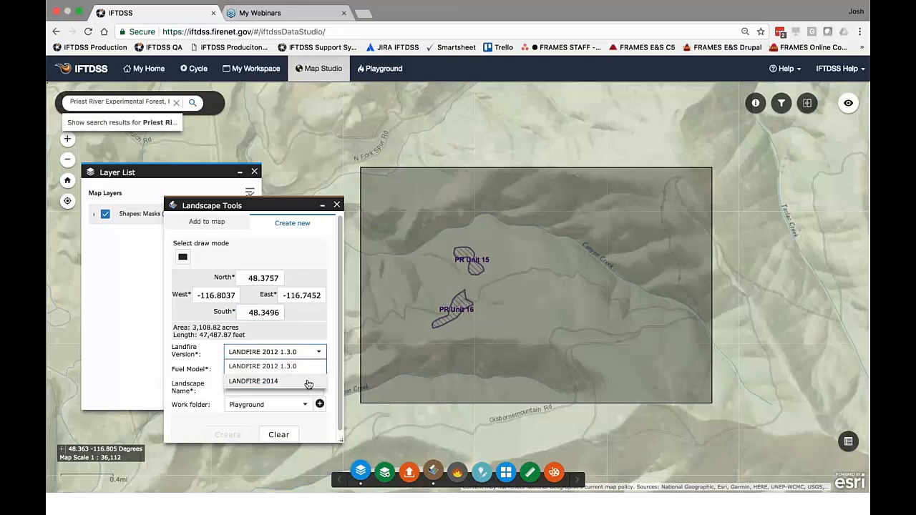
click(308, 384)
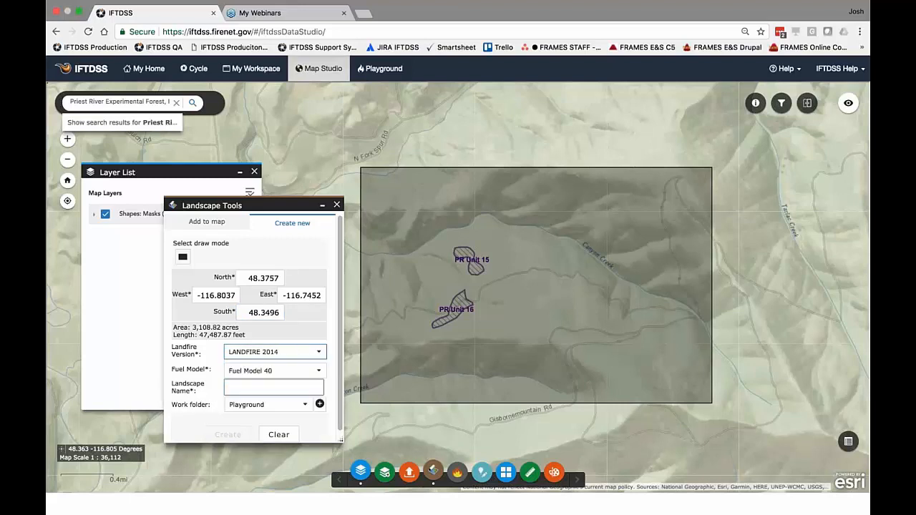
click(306, 370)
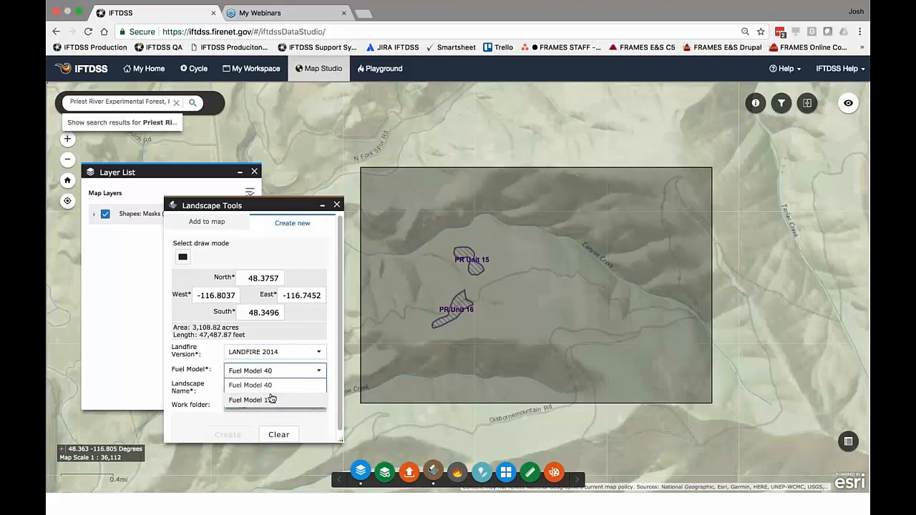
click(292, 386)
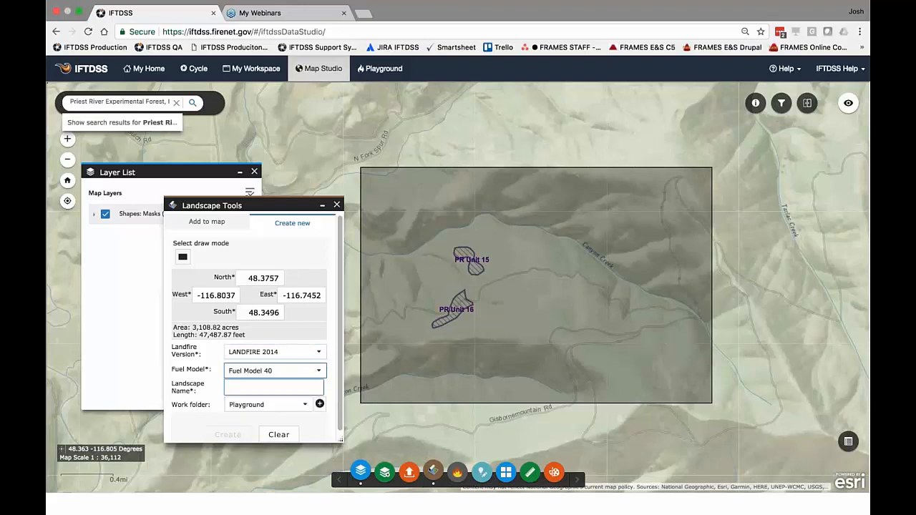
Step: Name the new landscape PREF LF2014 and choose a_Map Studio as its work folder
click(287, 387)
text(PRF)
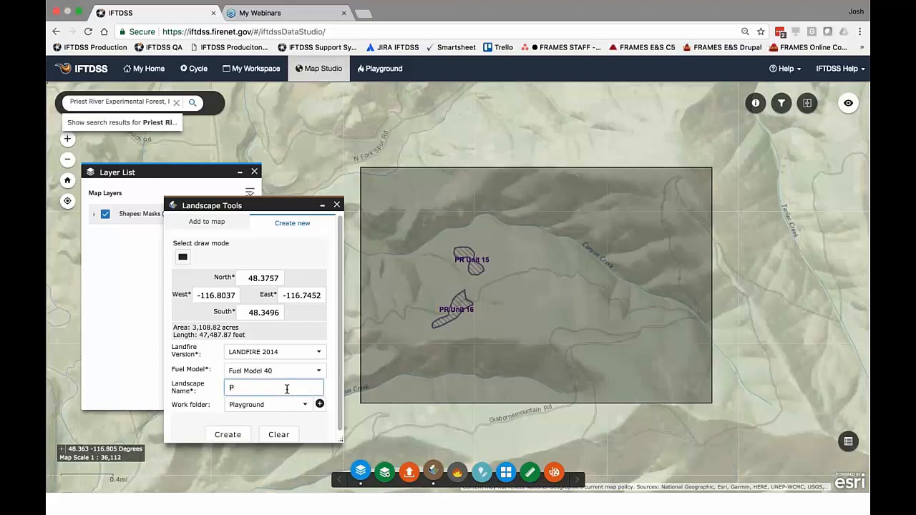
text(EG)
key(BackSpace)
text(F LF2014)
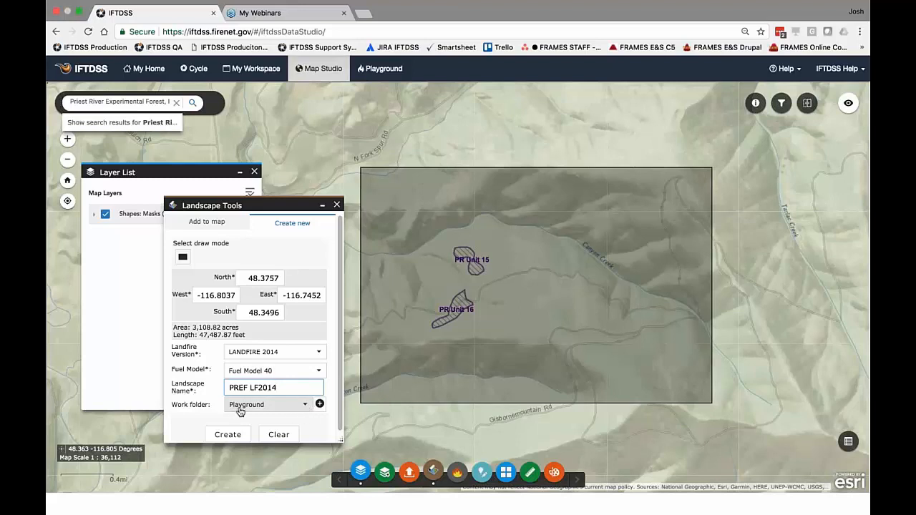
click(305, 406)
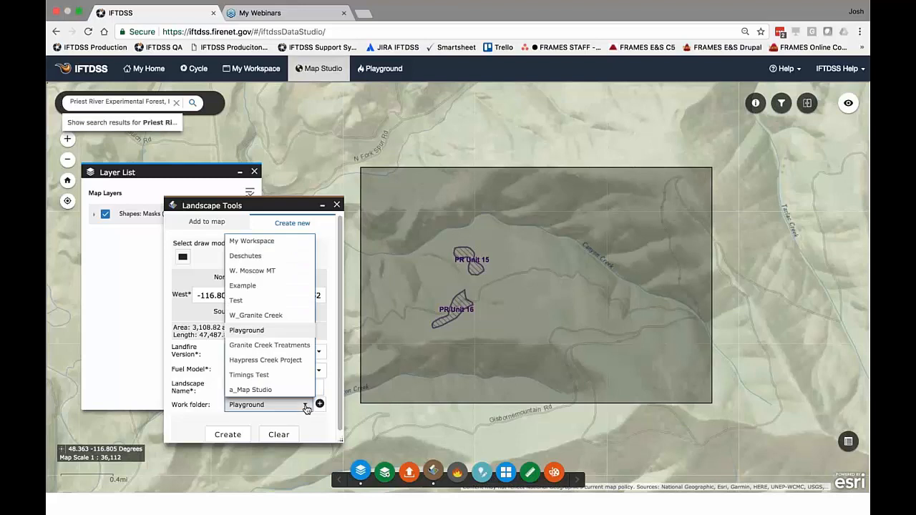
click(247, 389)
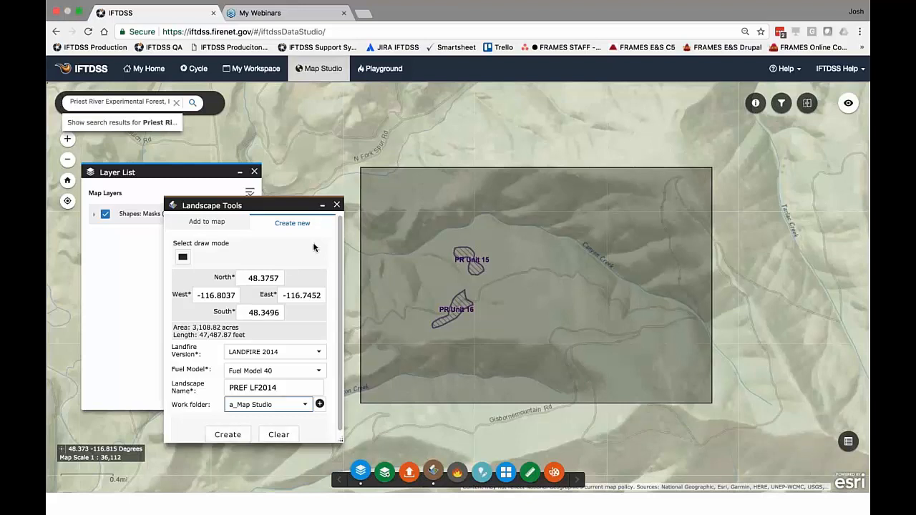
Step: Add the existing Priest EF LF2014 landscape to the map and close Landscape Tools
click(206, 223)
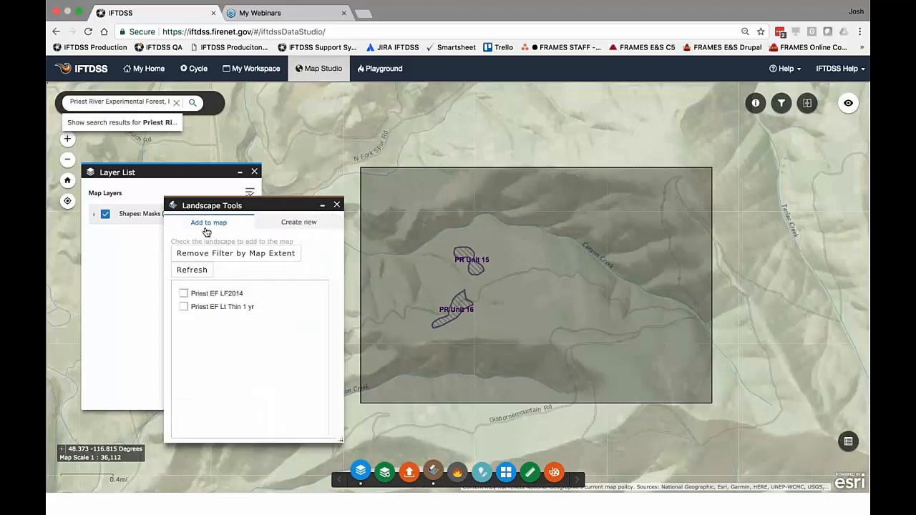
click(183, 293)
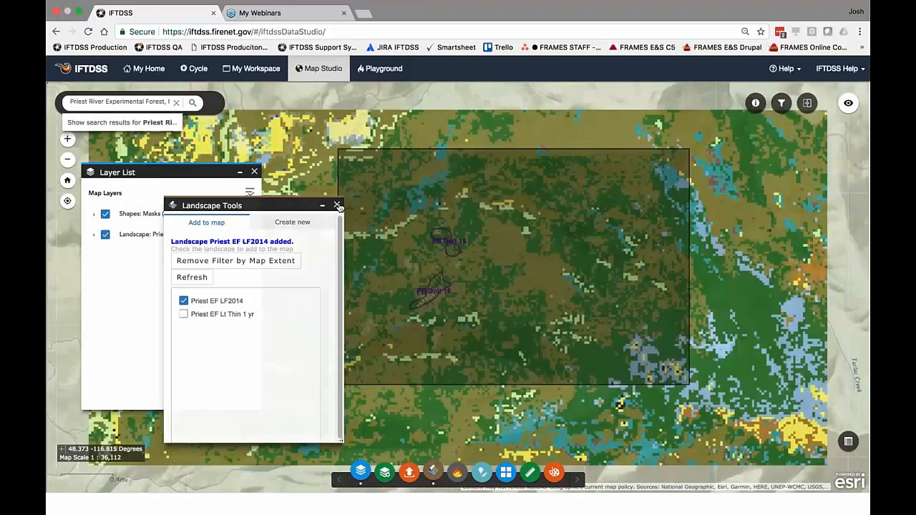
click(337, 205)
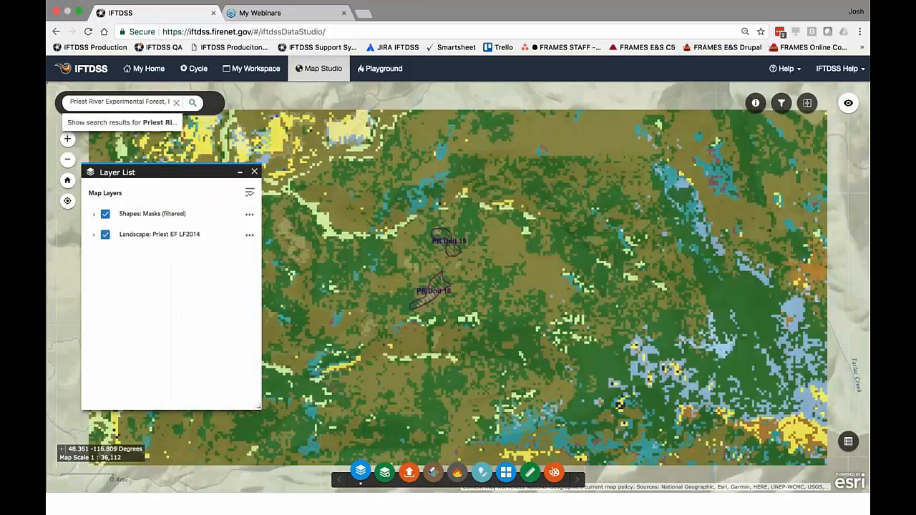
Step: Examine the Priest EF LF2014 sublayers, the full Fuel Model legend and the landscape's layer options, then close the Layer List
click(94, 239)
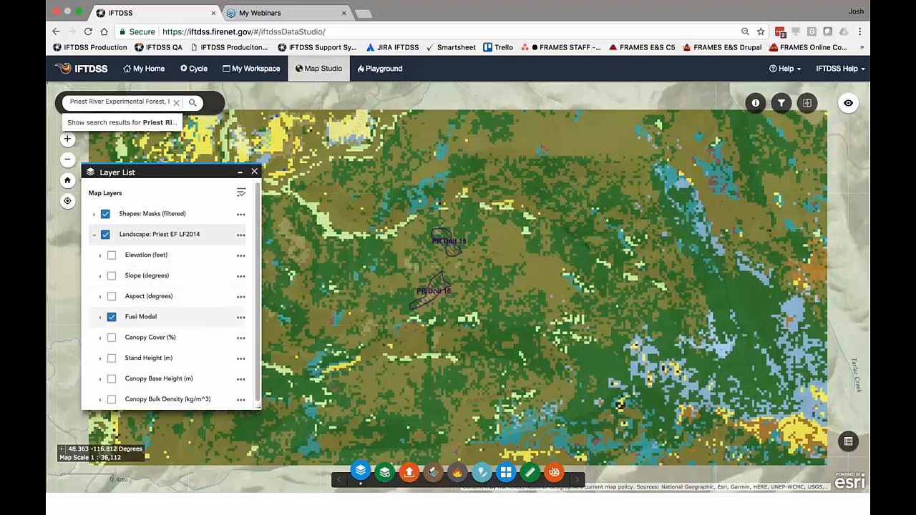
click(100, 317)
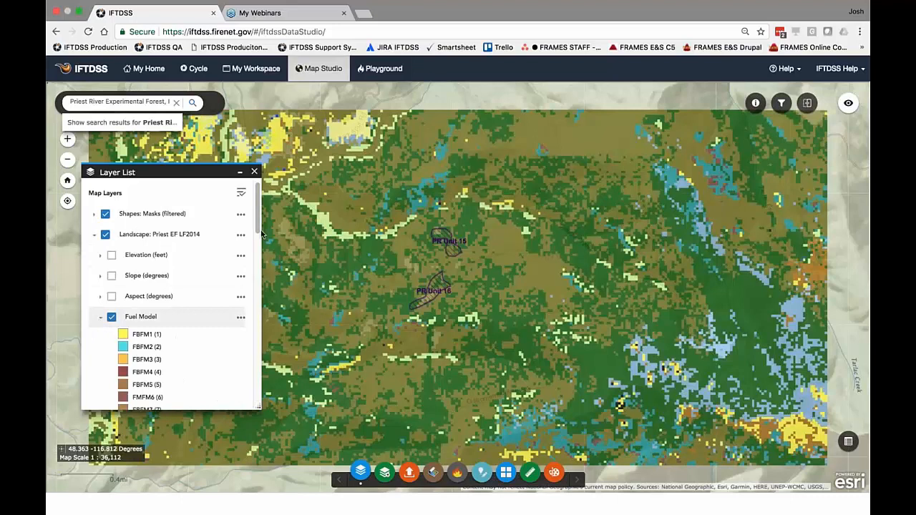
scroll(172, 322, down, 3)
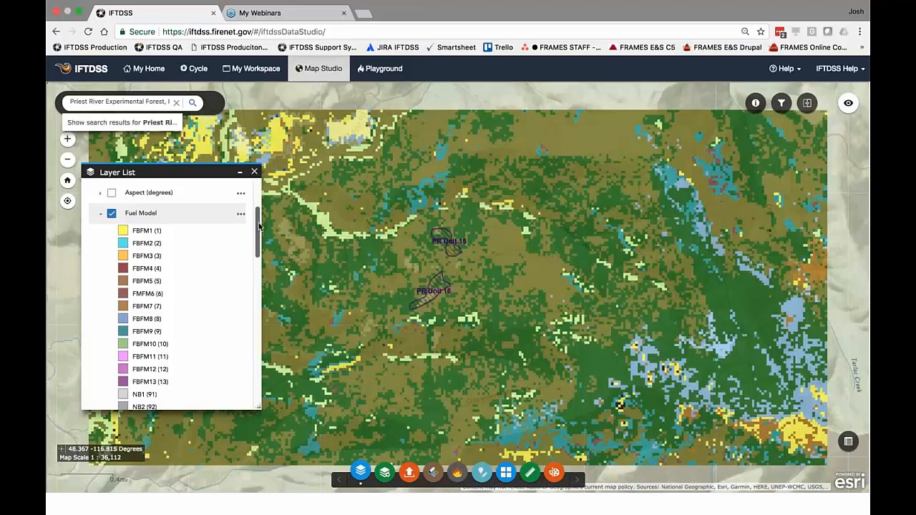
drag(257, 240, 254, 397)
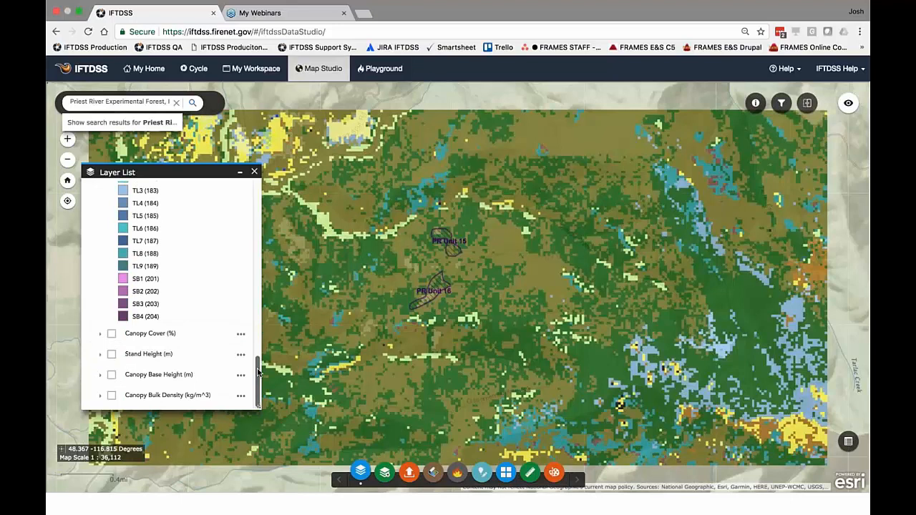
drag(258, 375, 250, 204)
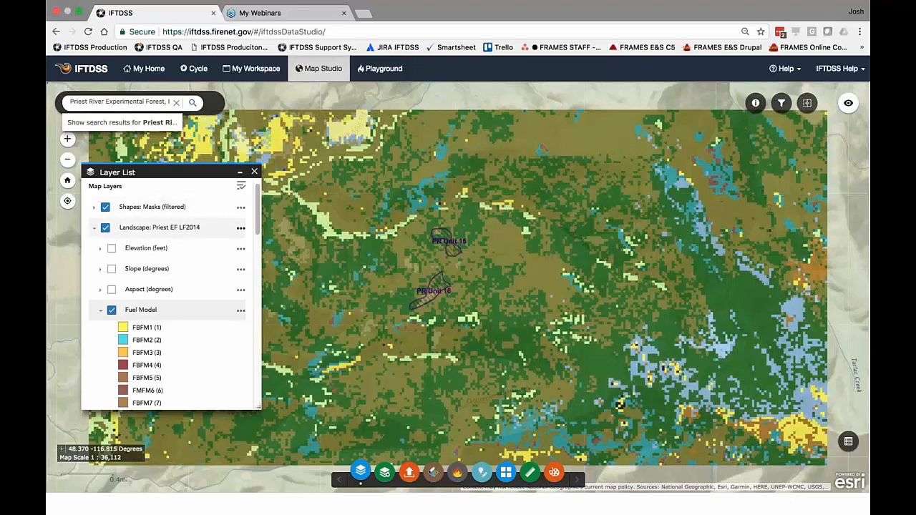
click(240, 228)
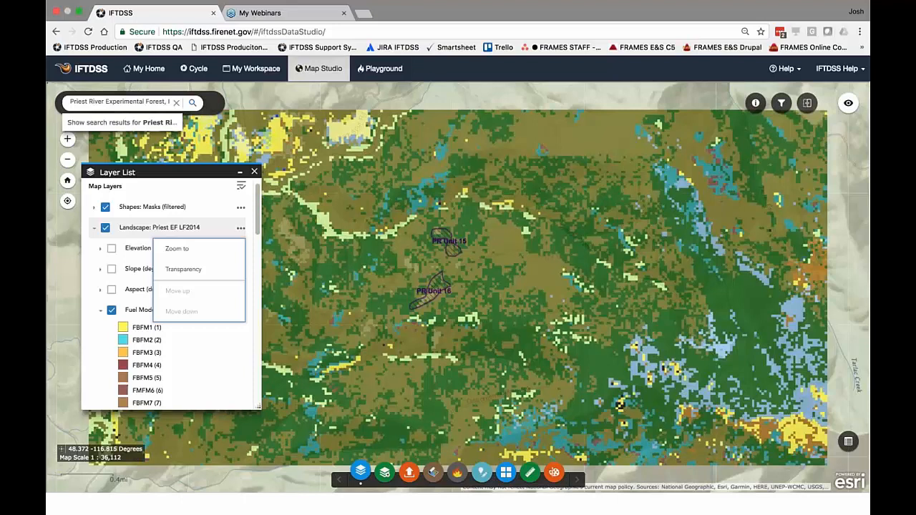
click(255, 171)
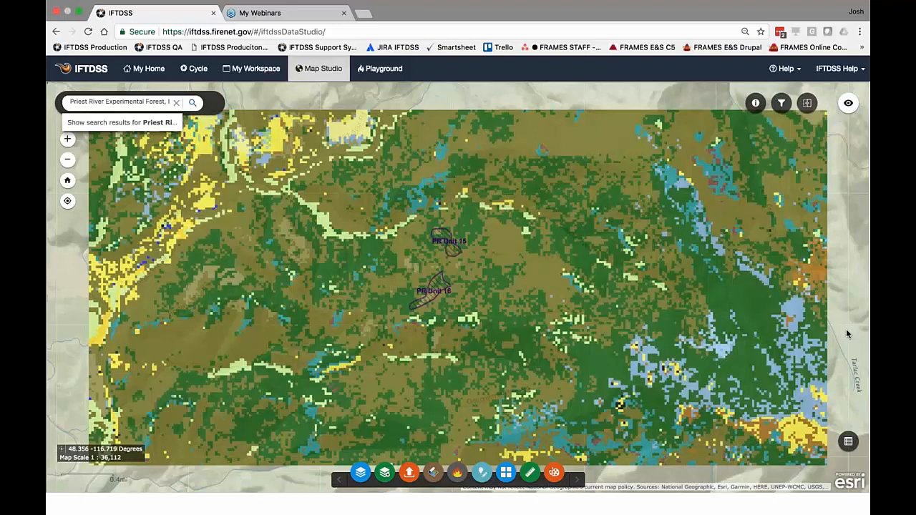
Step: Start creating shapes, draw a trial rectangle west of the PR units, and delete it
drag(847, 334, 862, 347)
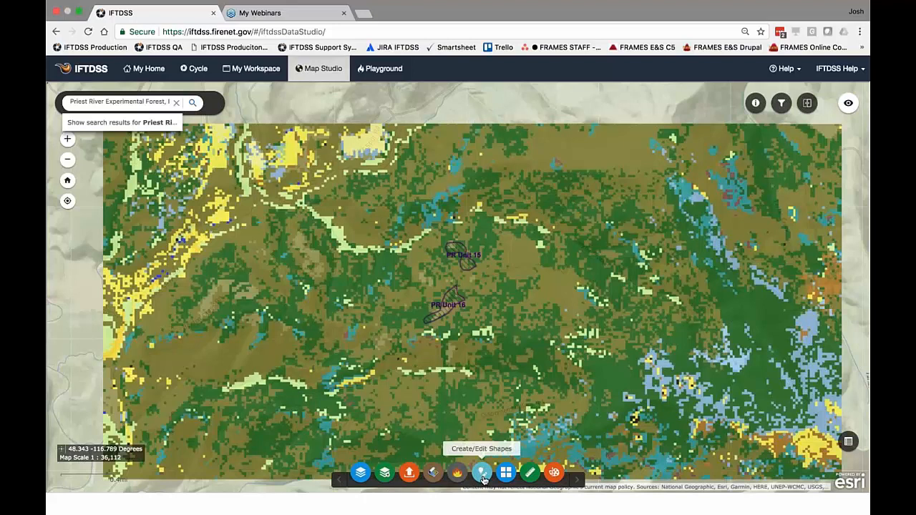
click(482, 477)
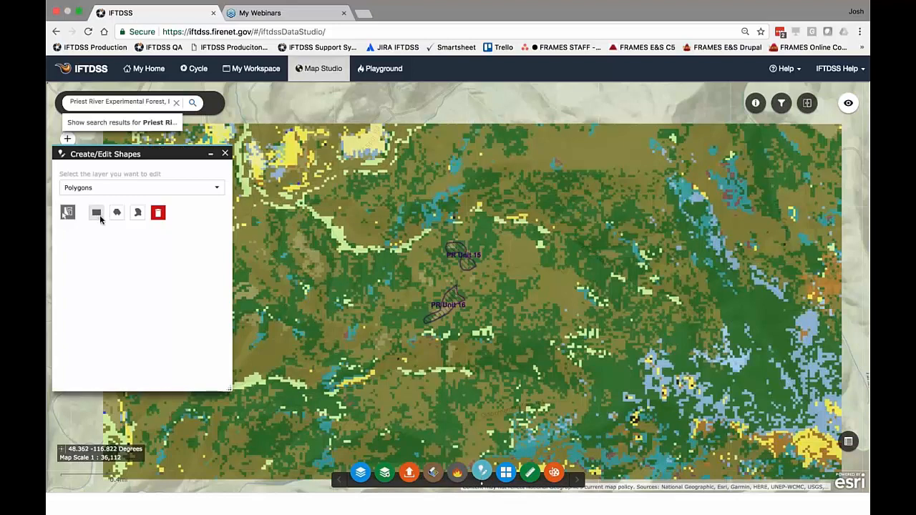
click(97, 213)
drag(271, 274, 404, 317)
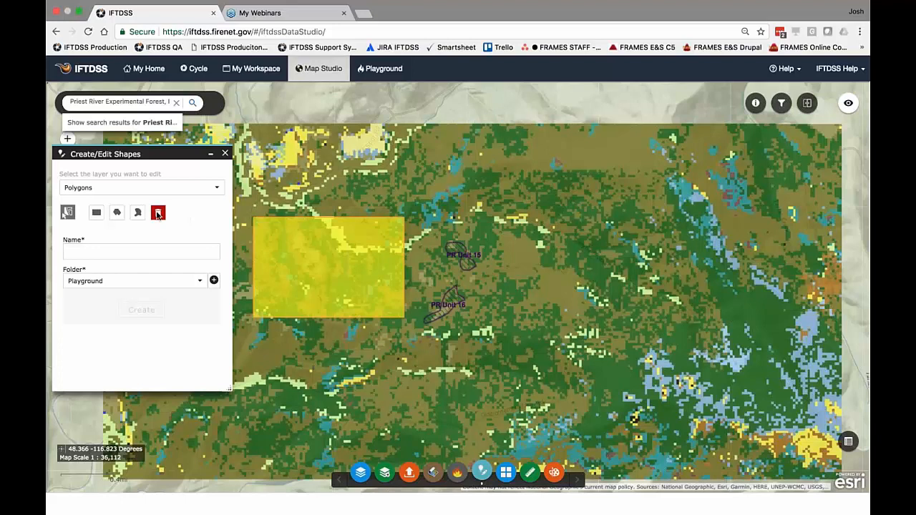
click(158, 212)
Step: Draw a trial triangular polygon west of the PR units and delete it
click(116, 212)
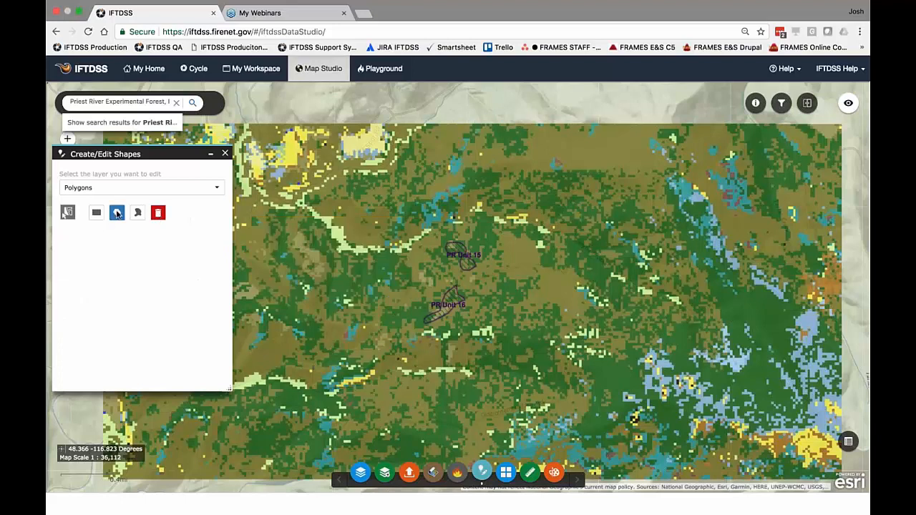
click(285, 248)
click(292, 304)
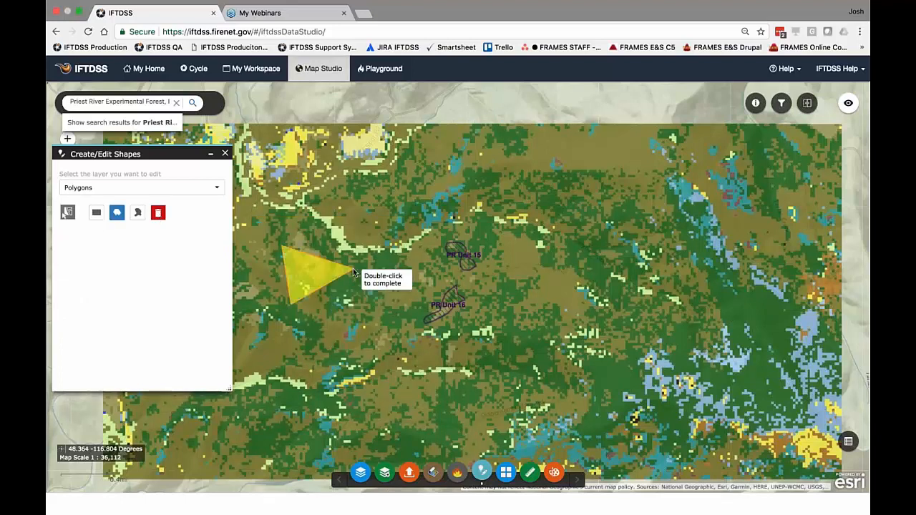
double_click(350, 271)
click(158, 213)
Step: Draw a freehand polygon west of PR Unit 16 and create it as Dist. 012 in the a_Map Studio folder
click(138, 213)
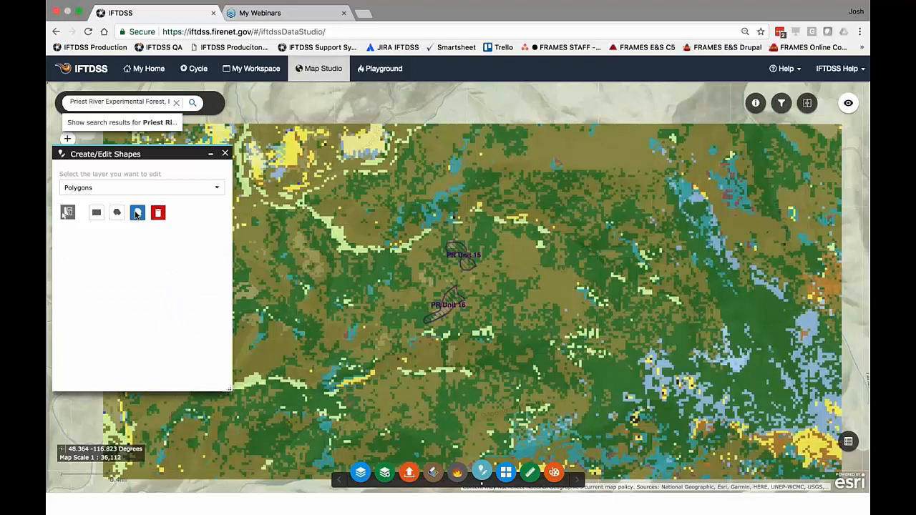
mouse_move(295, 258)
mouse_down()
mouse_move(276, 290)
mouse_move(269, 337)
mouse_move(327, 336)
mouse_move(325, 284)
mouse_move(309, 269)
mouse_up()
click(170, 252)
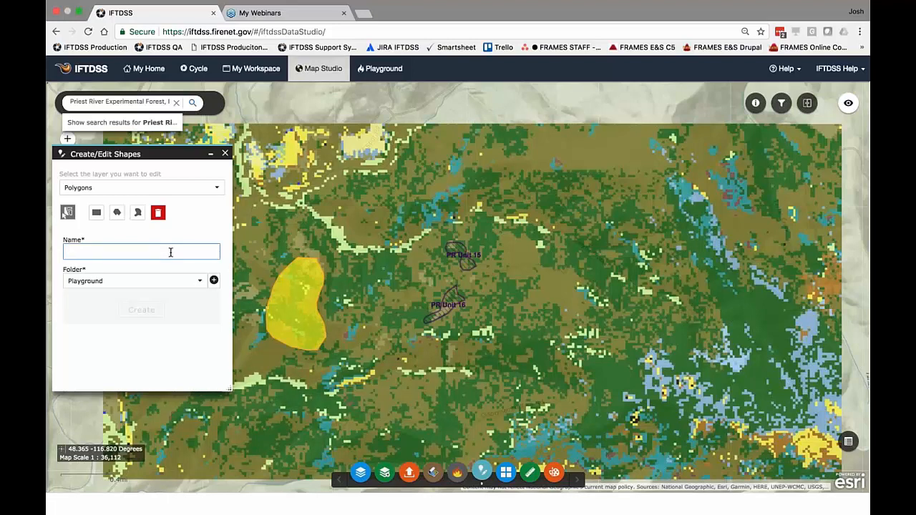
text(Dist. 012)
click(197, 281)
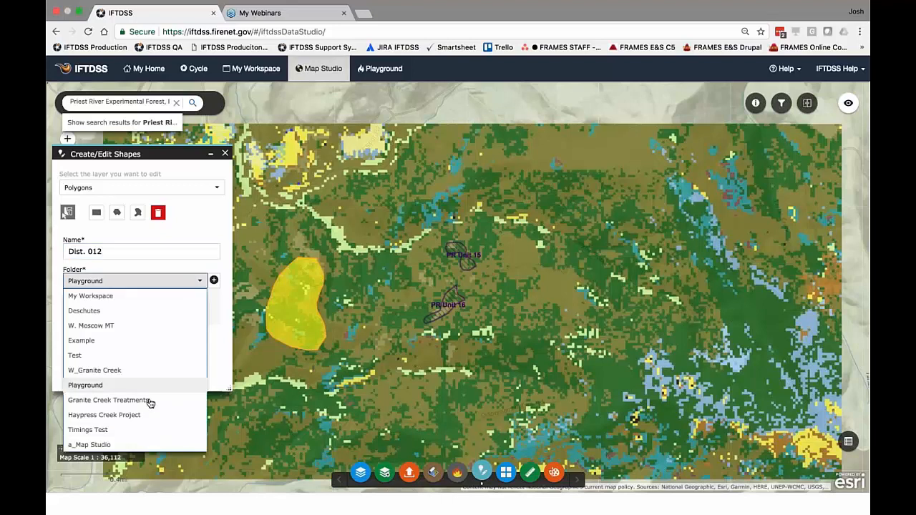
click(116, 445)
click(140, 312)
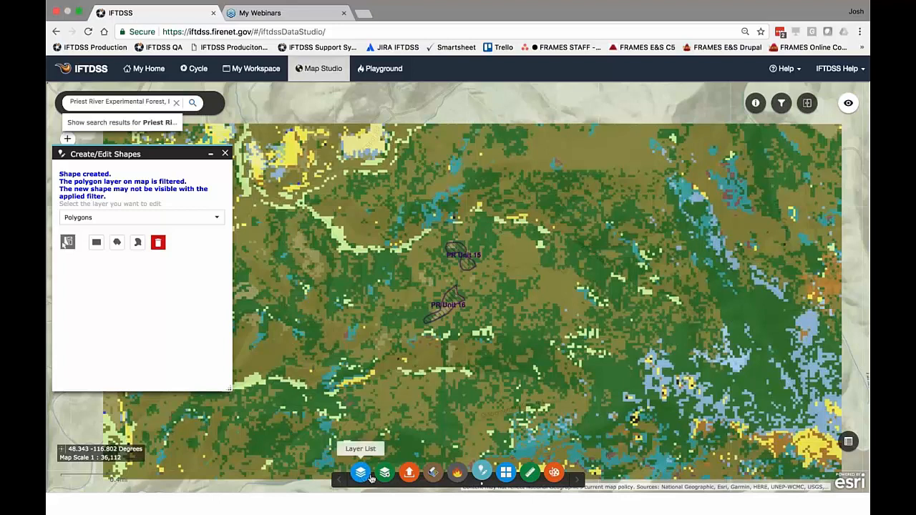
Step: Remove the name filter from the Shapes: Polygons layer, return the map to the Priest River landscape, and close the filter window
click(782, 102)
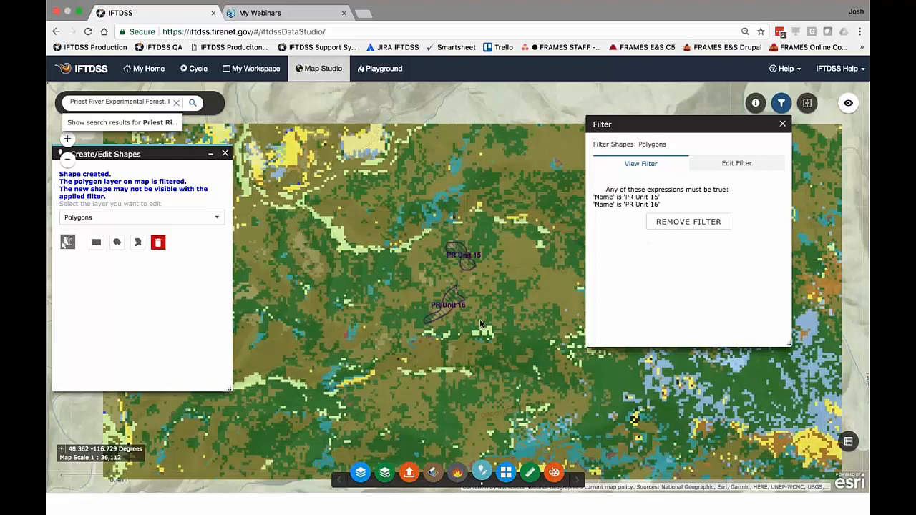
click(702, 227)
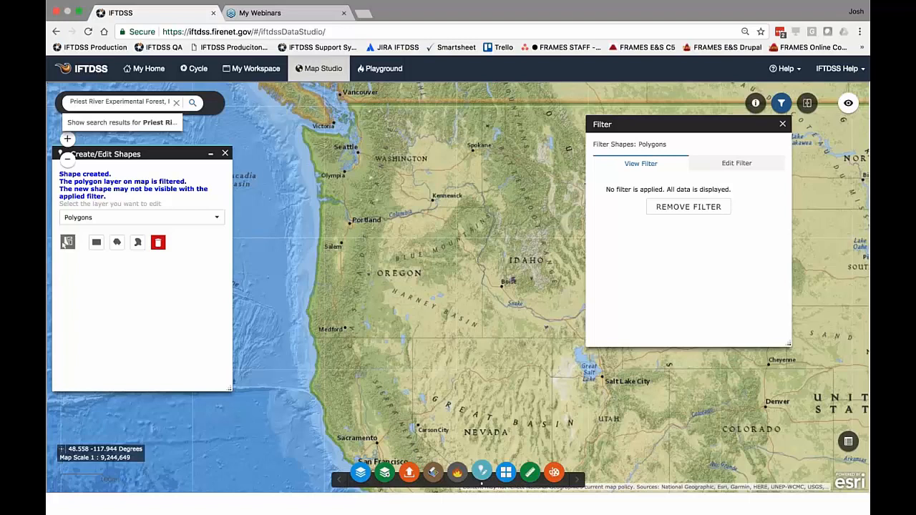
drag(460, 119, 506, 141)
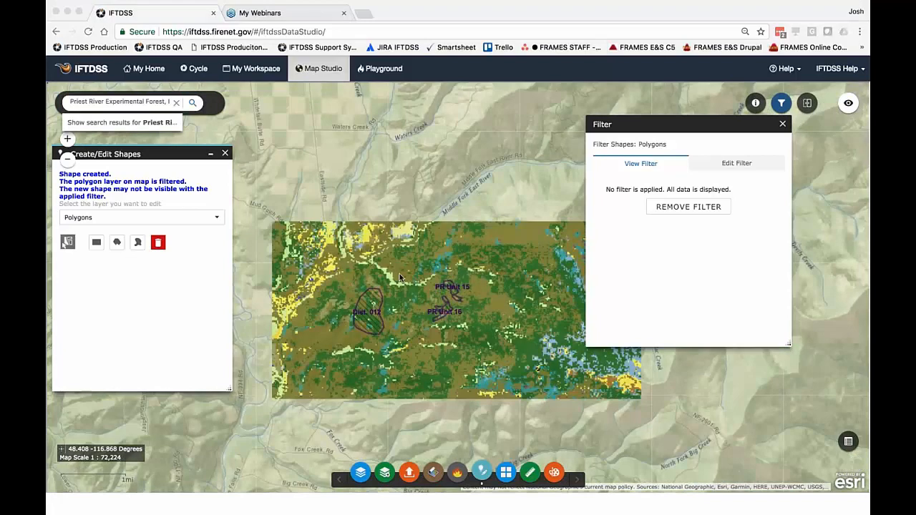
click(783, 125)
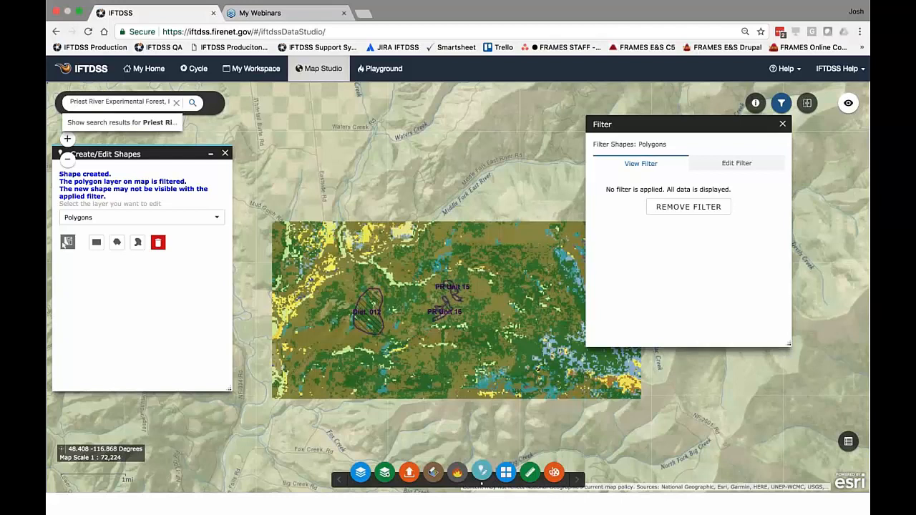
click(783, 124)
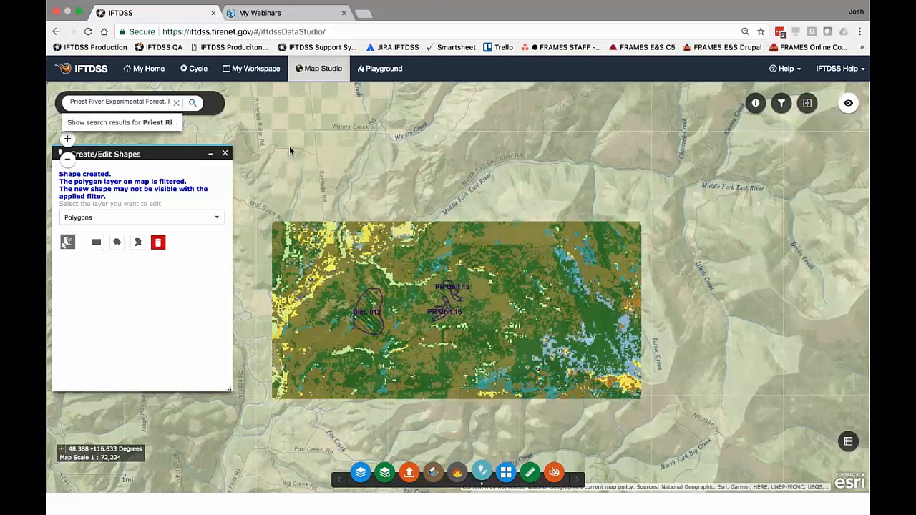
Step: Go to My Workspace, open the a_Map Studio folder, and show the available actions for the Priest EF LF2014 landscape
click(249, 69)
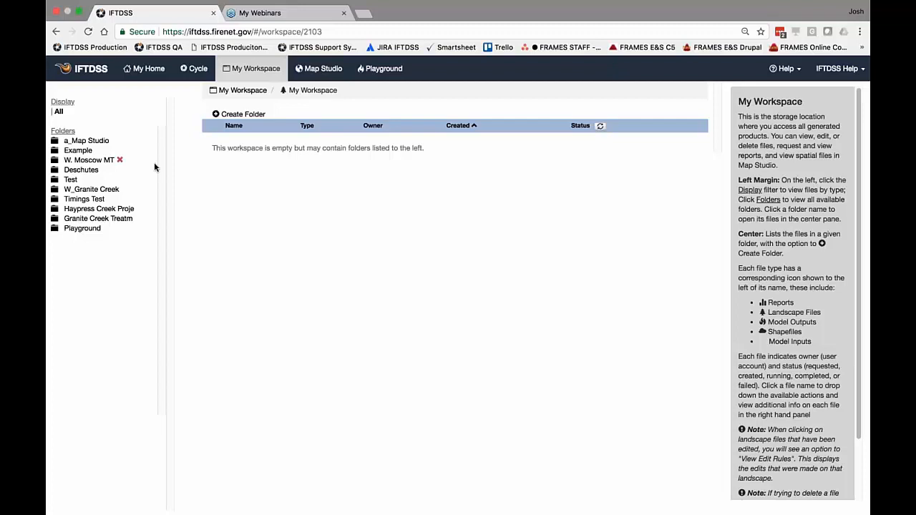
click(75, 142)
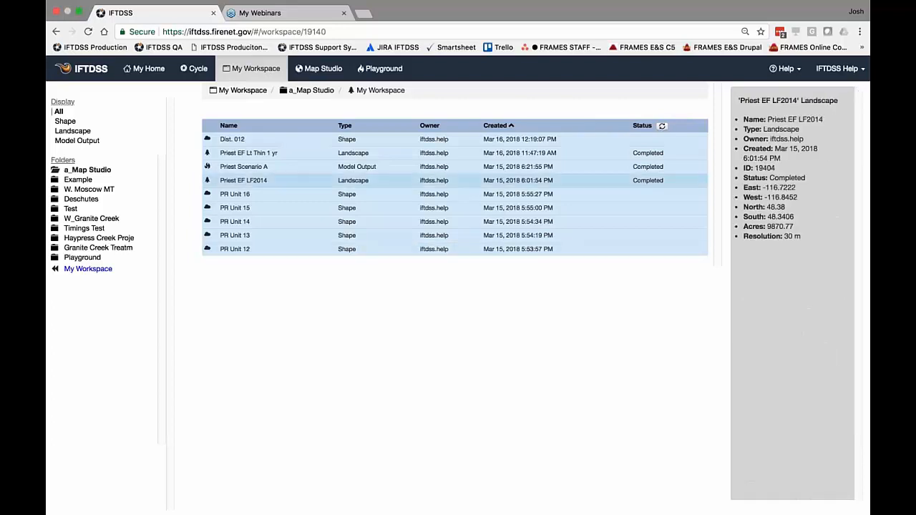
click(247, 181)
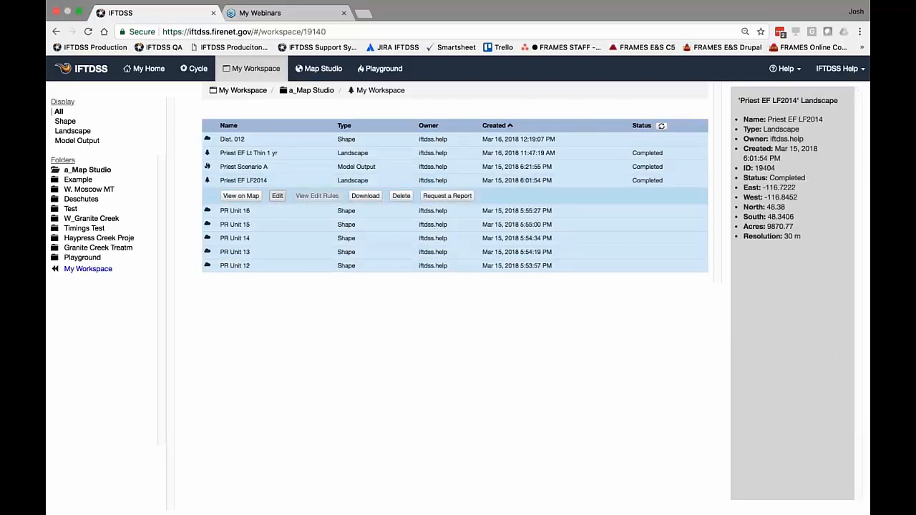
Step: Open the Priest EF LF2014 landscape for editing, show it beside the map, and review the default treatment and user-created edit rule options
click(278, 196)
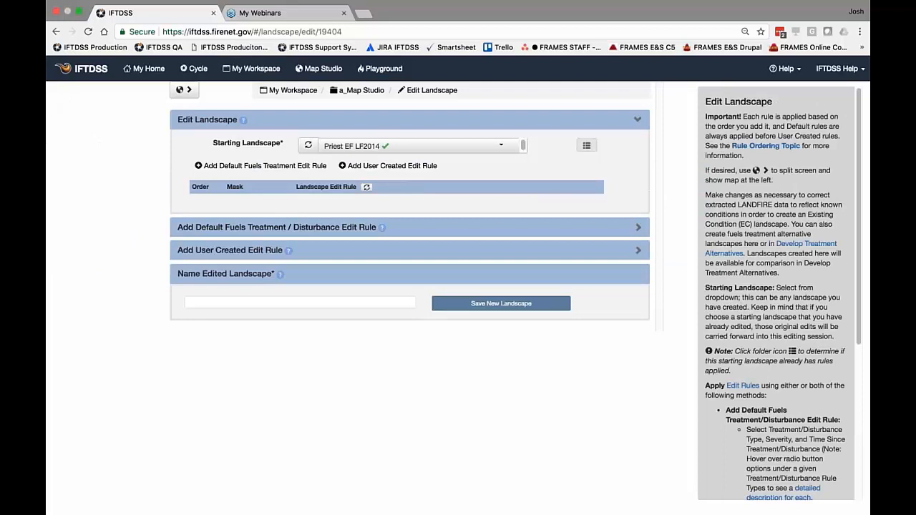
click(185, 90)
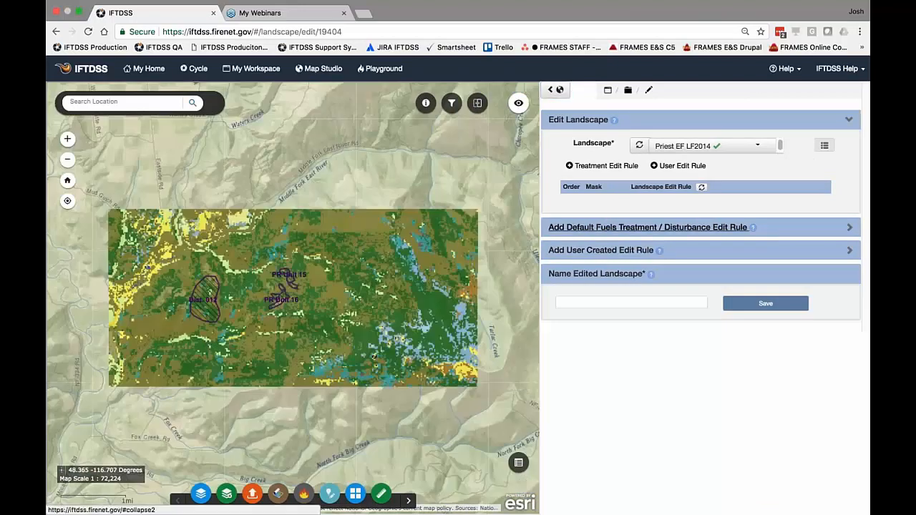
click(644, 227)
click(596, 438)
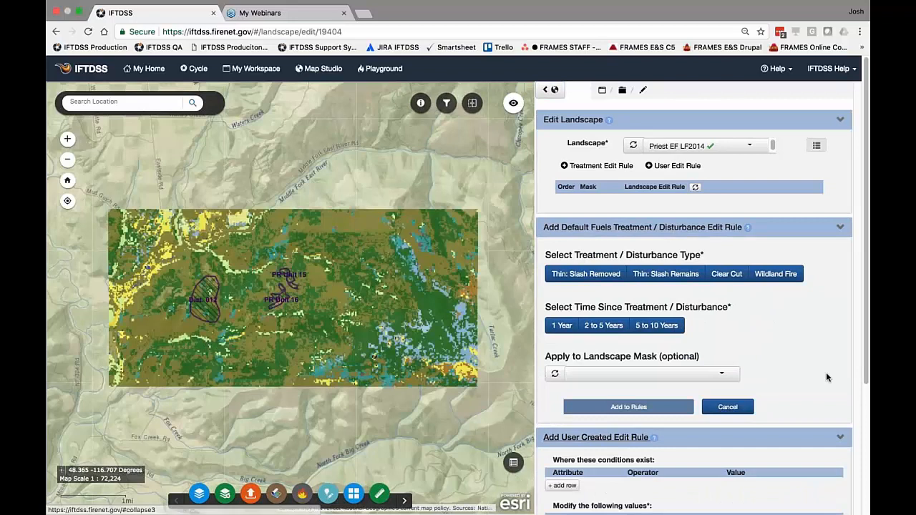
scroll(826, 377, down, 5)
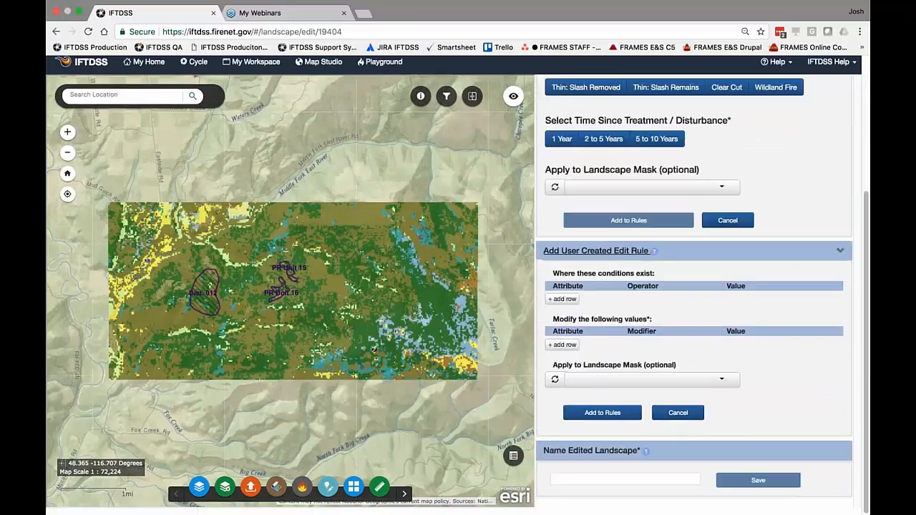
scroll(694, 300, up, 5)
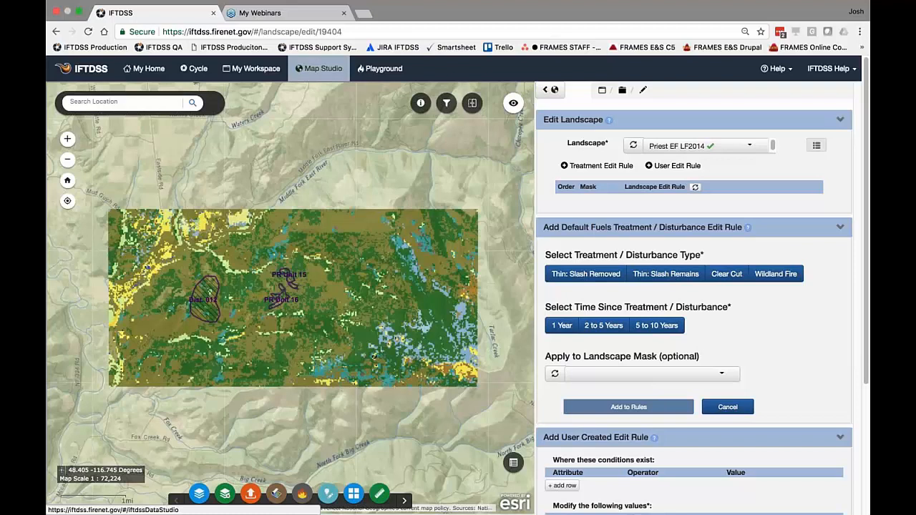
Step: Return to Map Studio and open the Layer List and Landscape Tools windows, overlapping them to free up map space
click(314, 72)
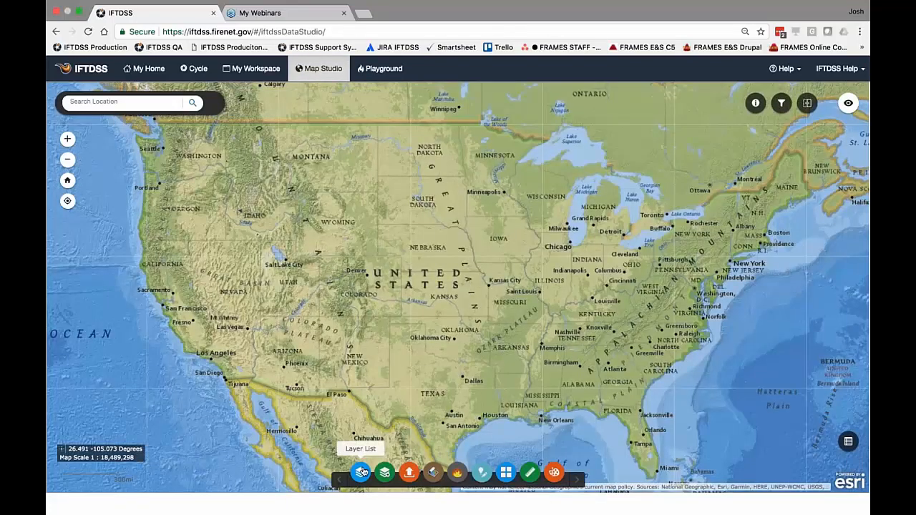
click(361, 471)
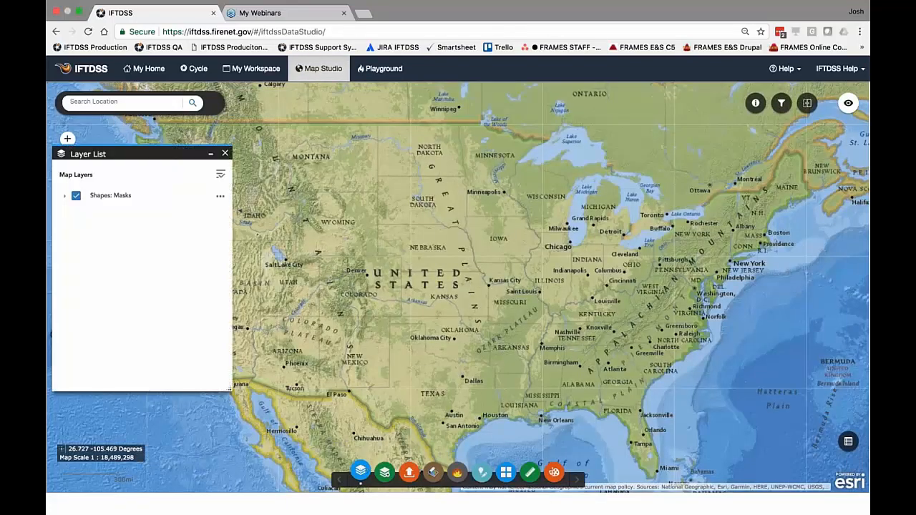
click(434, 474)
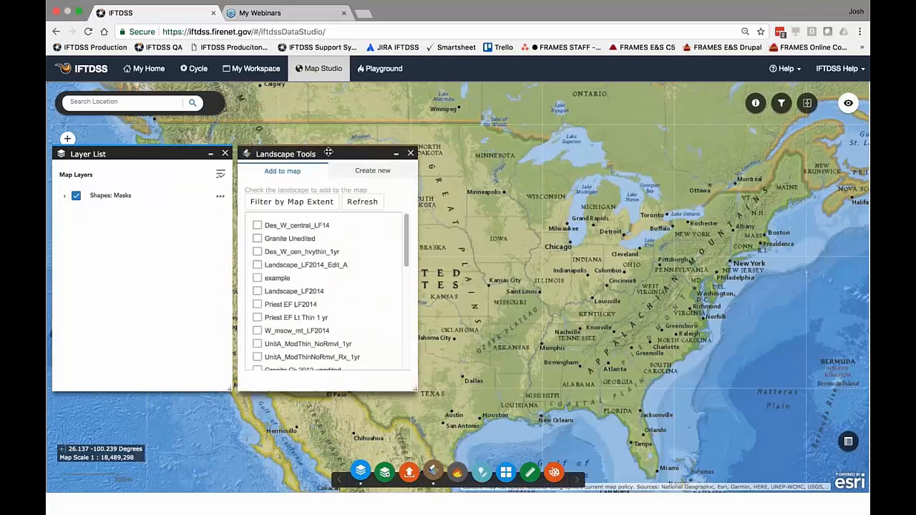
drag(331, 154, 170, 241)
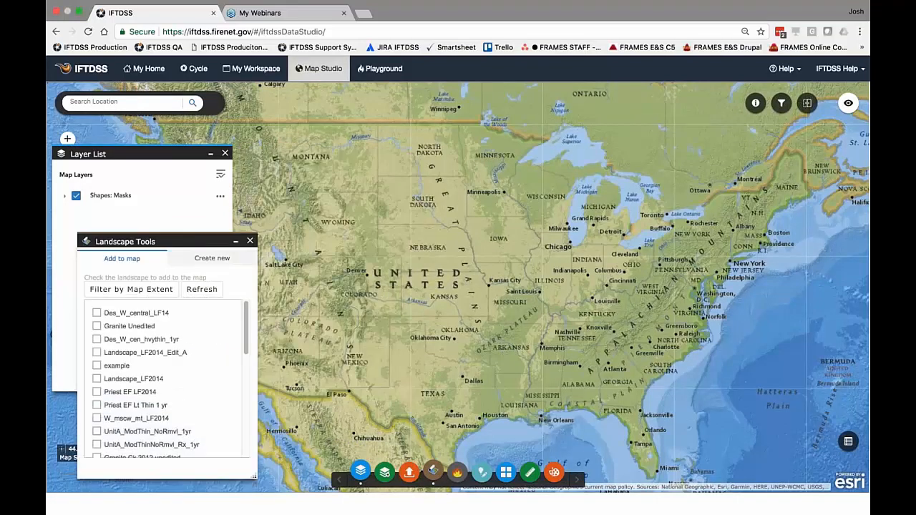
Step: Bring the Priest River area into view, filter the landscapes by map extent, and add Priest EF LF2014 to the map
drag(316, 196, 453, 203)
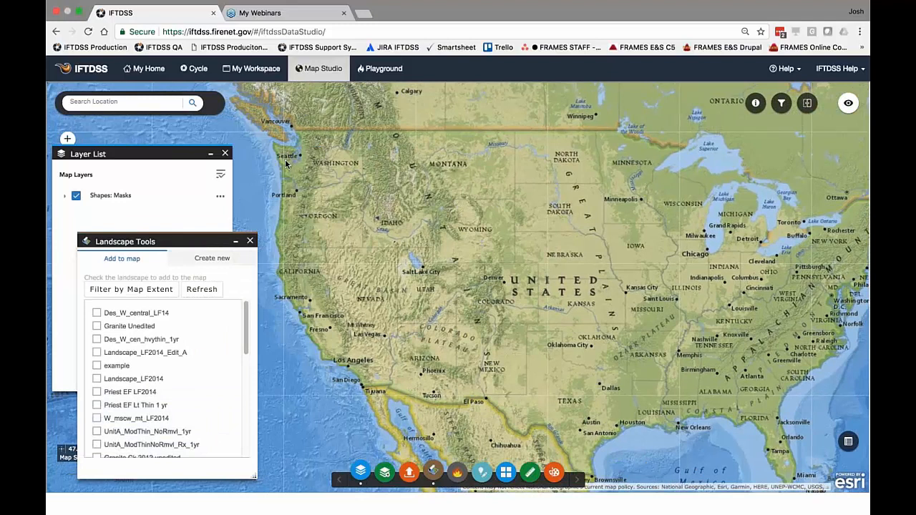
mouse_move(354, 154)
mouse_down()
mouse_move(377, 175)
mouse_move(401, 176)
mouse_up()
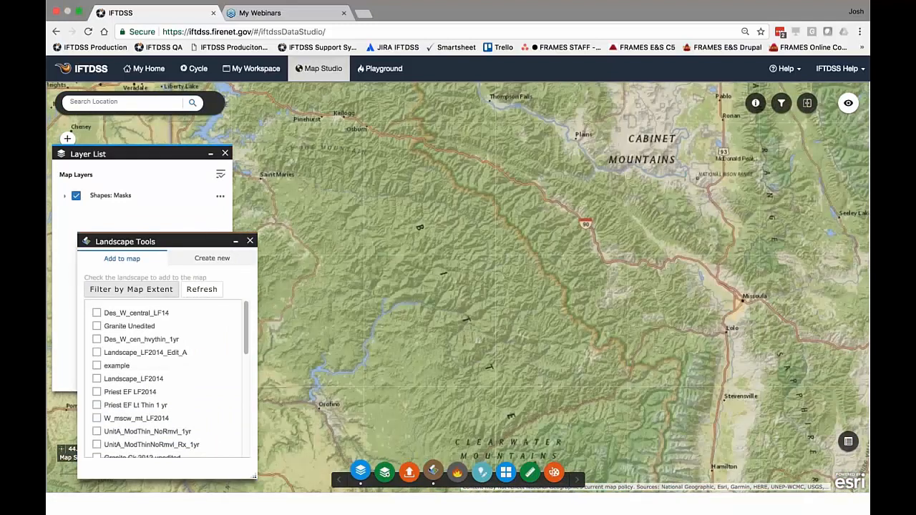
drag(428, 206, 624, 323)
drag(559, 178, 546, 363)
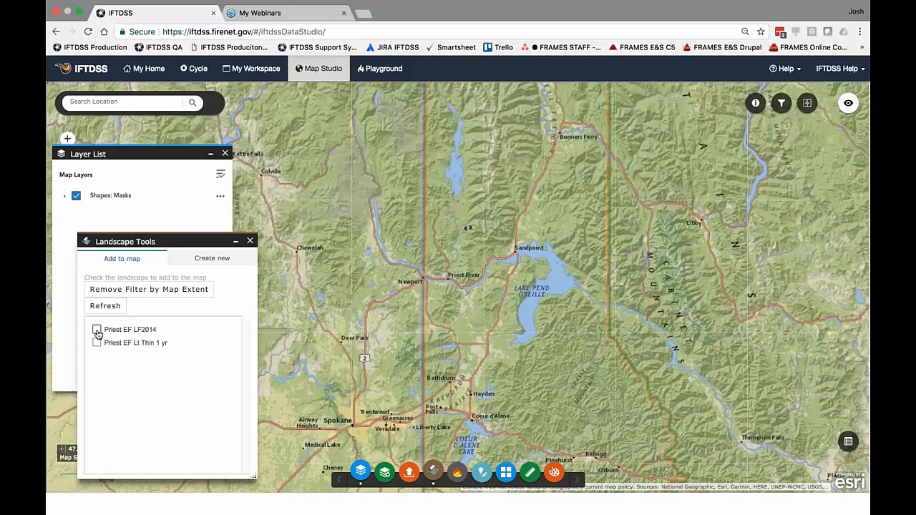
click(97, 330)
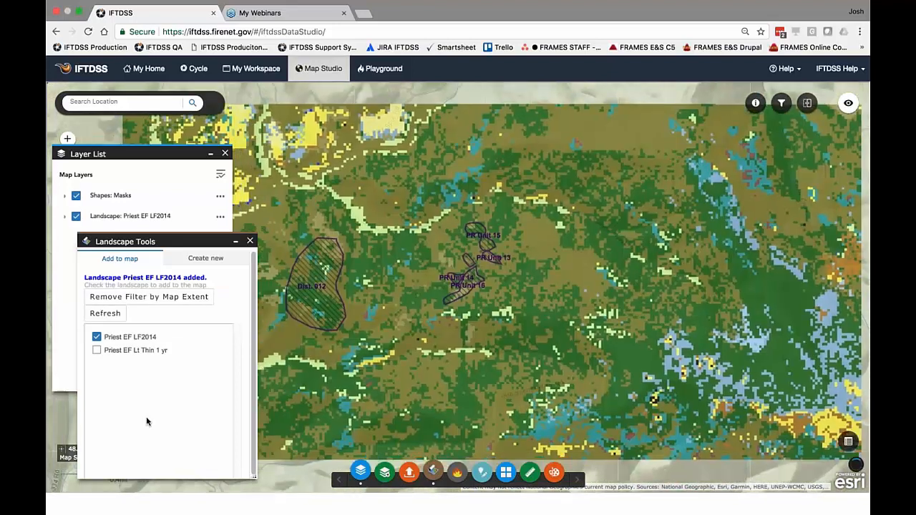
Step: Add the Priest EF Lt Thin 1 yr landscape to the map, remove it again, and close Landscape Tools
click(96, 350)
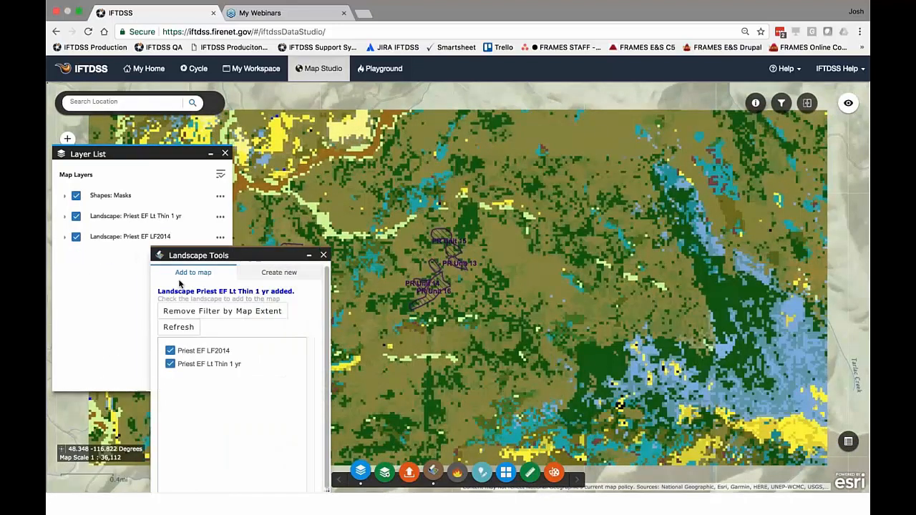
click(170, 365)
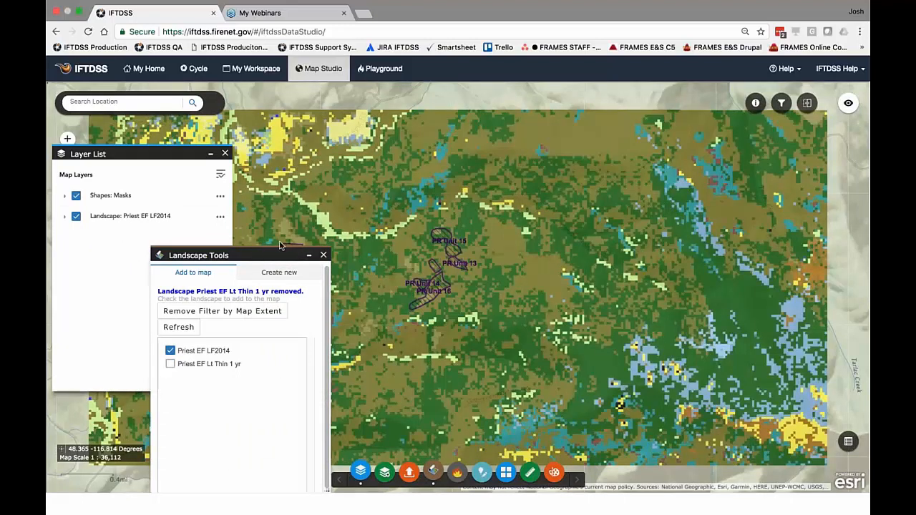
click(324, 255)
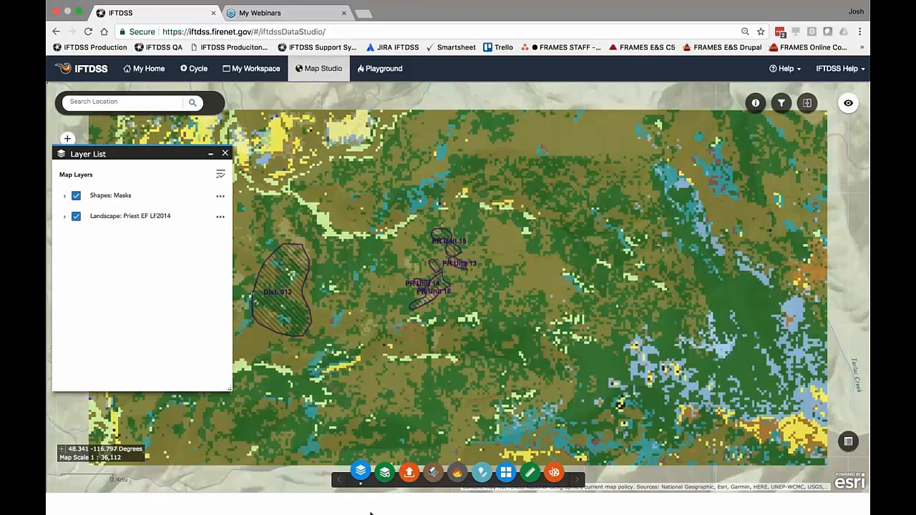
Step: Filter the simulation outputs by map extent, add the Priest Scenario A output to the map, and close Simulation Output Tools
click(459, 474)
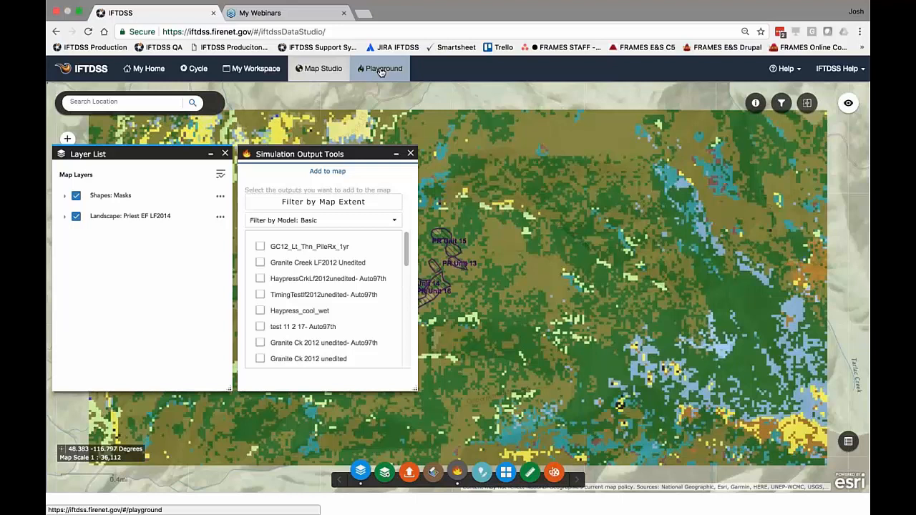
drag(328, 156, 192, 209)
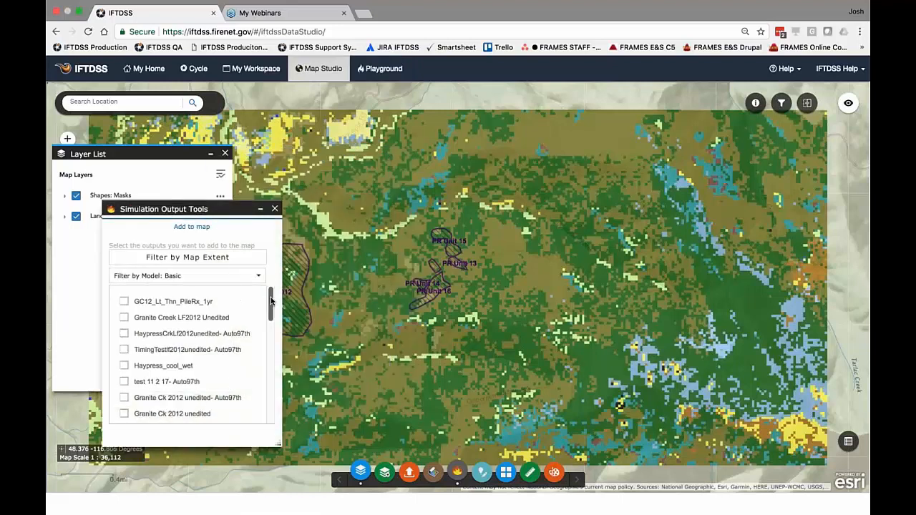
mouse_move(272, 303)
mouse_down()
mouse_move(271, 371)
mouse_move(271, 299)
mouse_up()
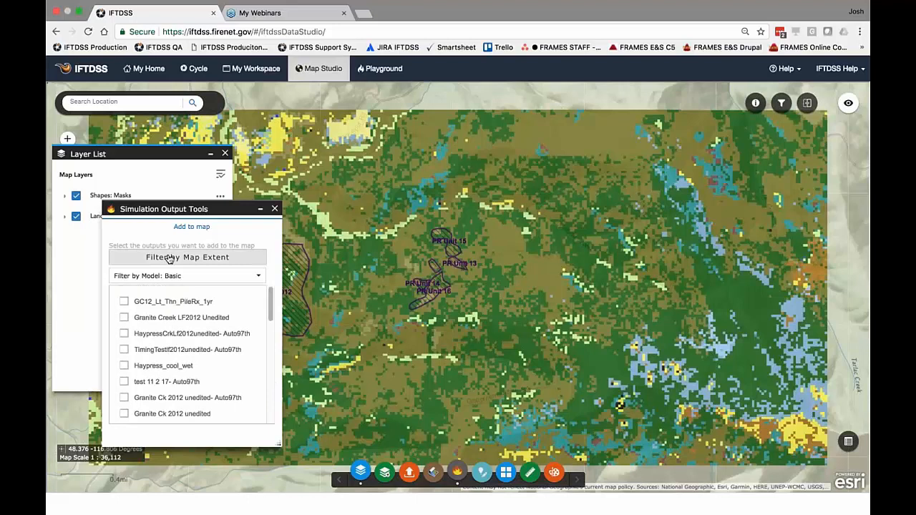
click(169, 258)
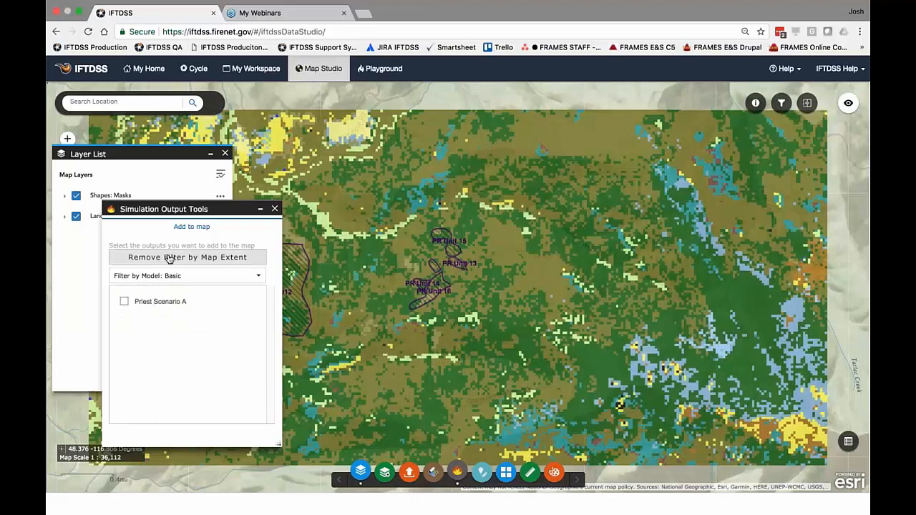
click(124, 302)
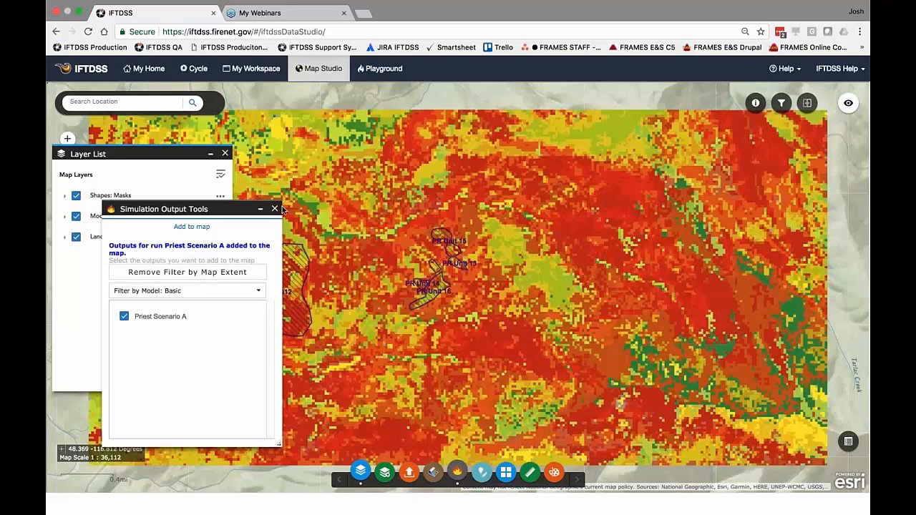
click(275, 209)
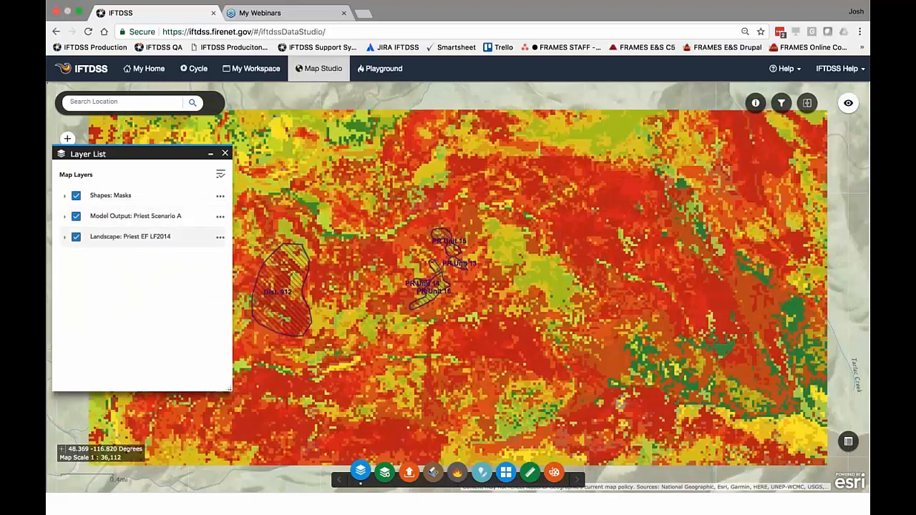
Step: Expand the Priest Scenario A output and its Flame Length legend, and examine the sublayers and the Flame Length layer's options
click(65, 217)
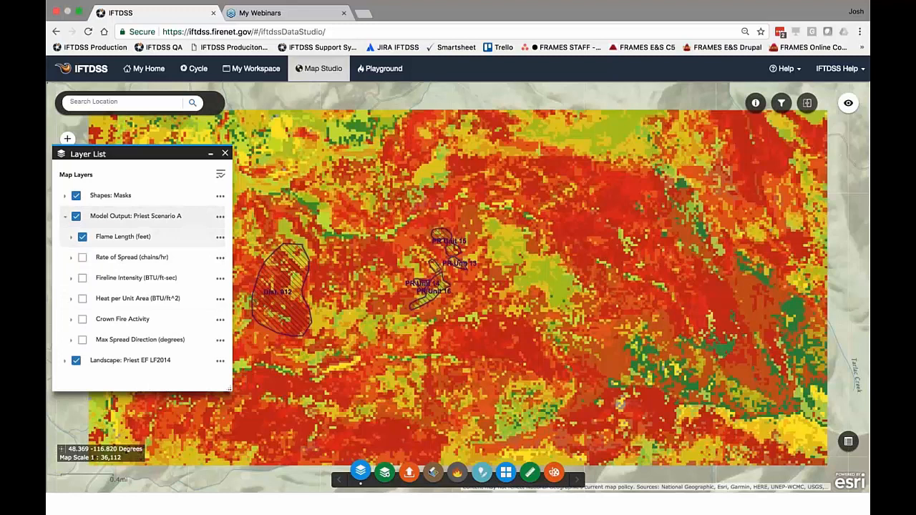
click(71, 237)
scroll(228, 199, down, 3)
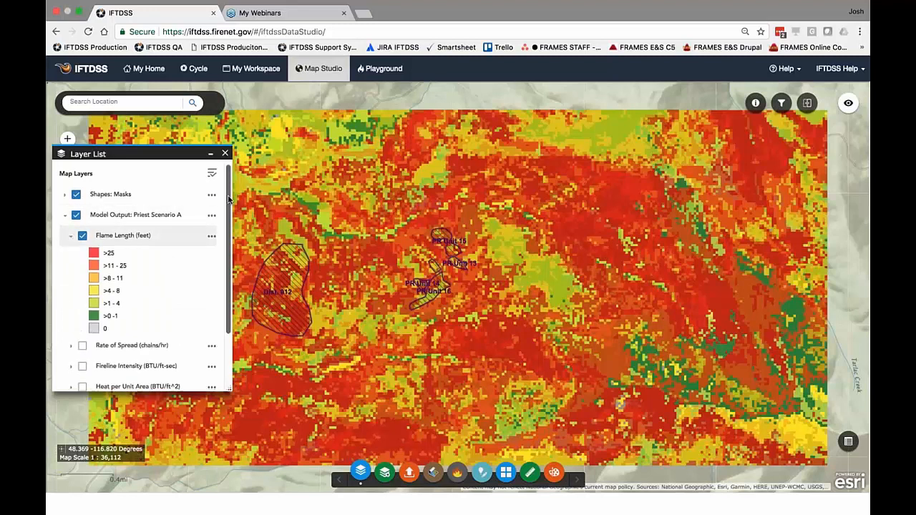
scroll(224, 207, up, 1)
scroll(224, 208, up, 2)
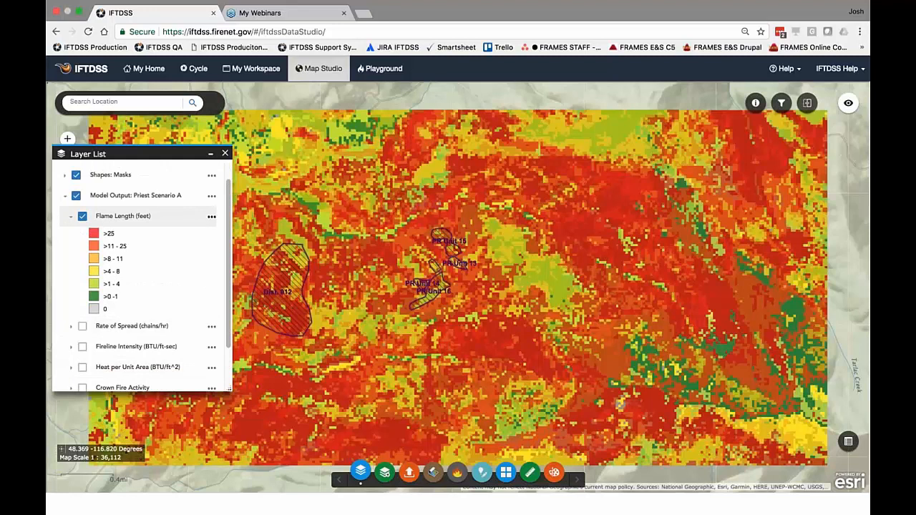
click(211, 215)
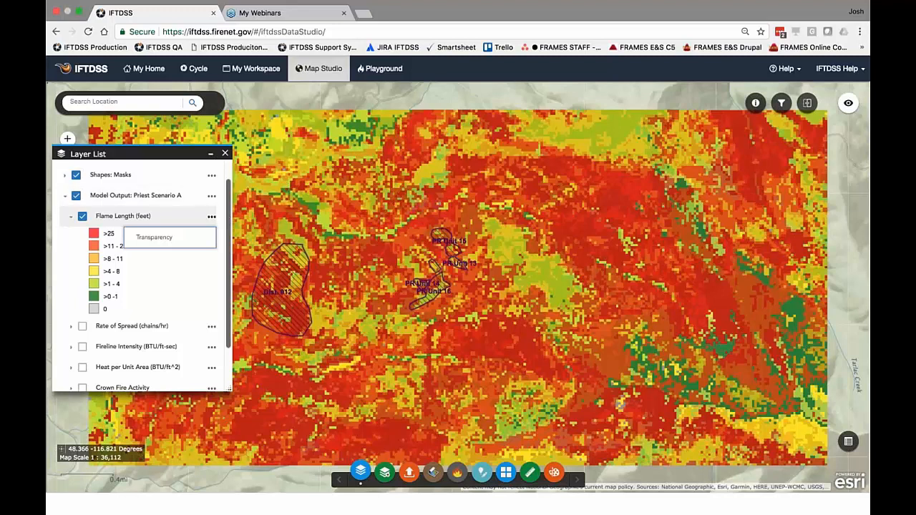
scroll(230, 210, up, 1)
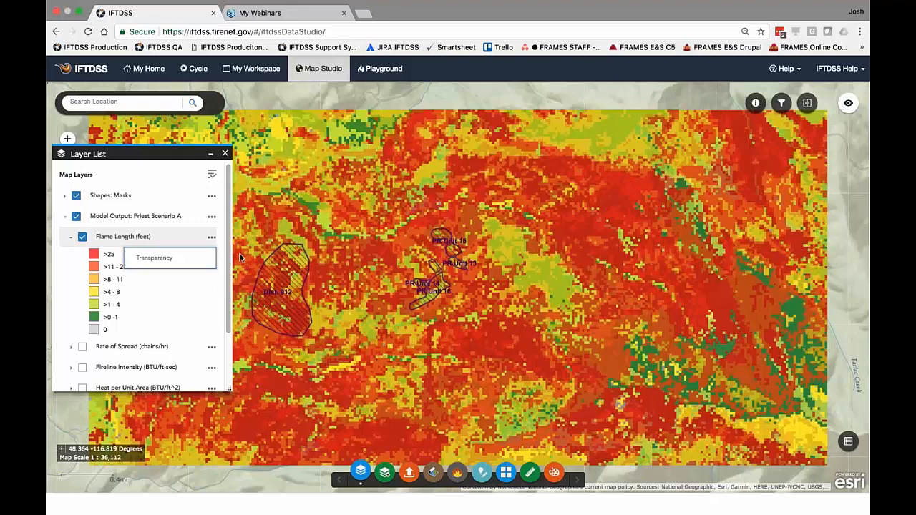
scroll(226, 298, down, 1)
drag(226, 298, 226, 336)
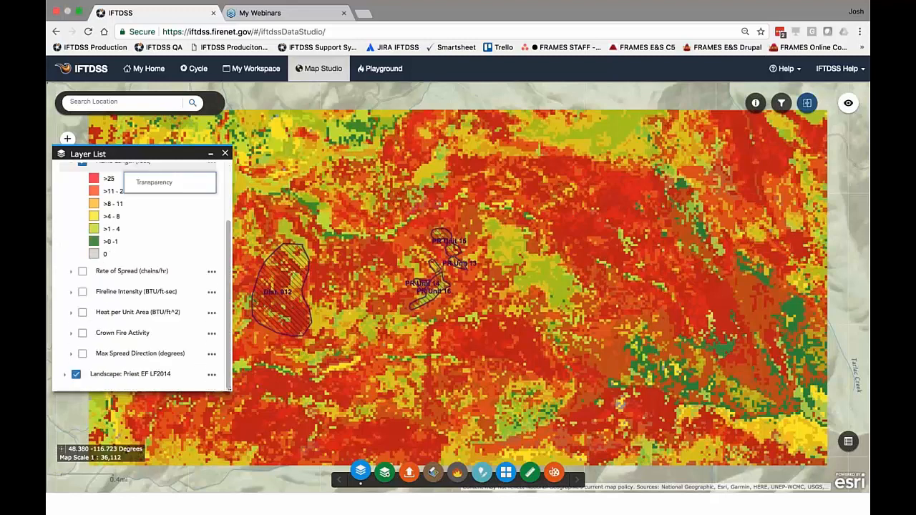
Step: Turn on the layer swipe tool and hide the Shapes: Masks layer
click(809, 105)
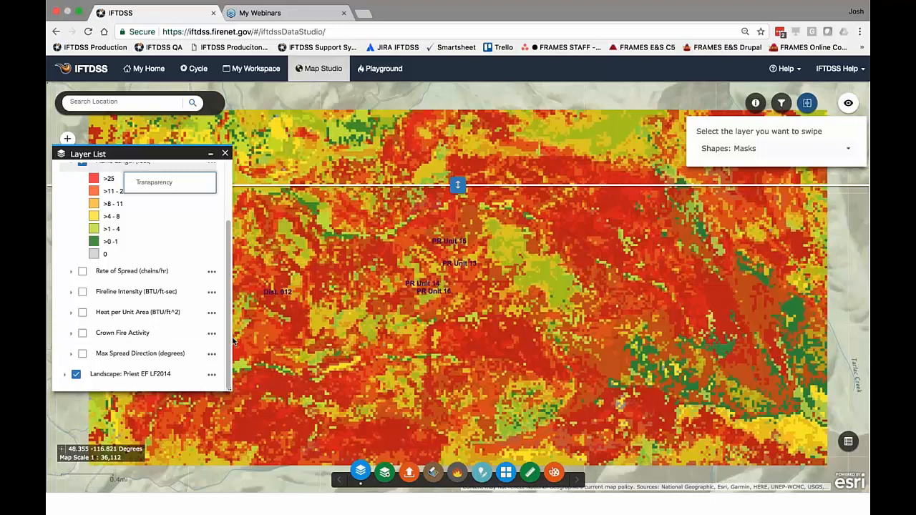
scroll(229, 316, up, 1)
scroll(228, 293, up, 3)
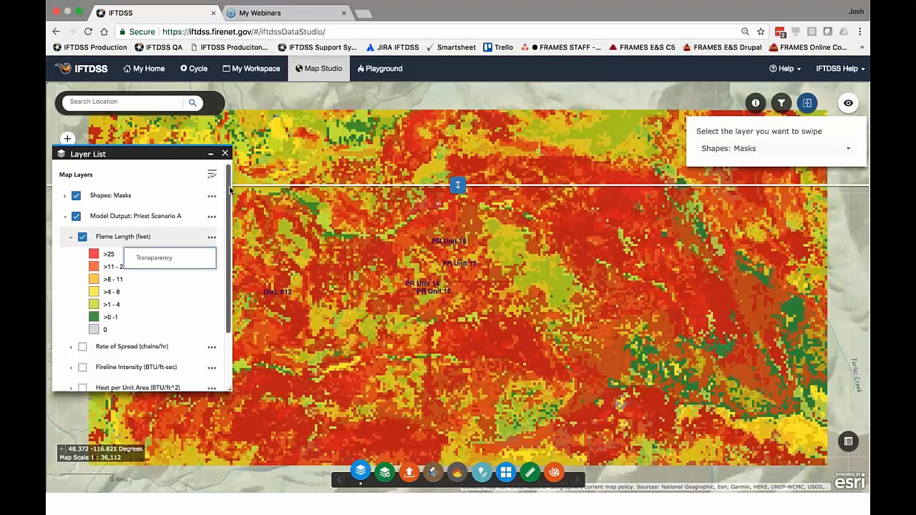
click(76, 196)
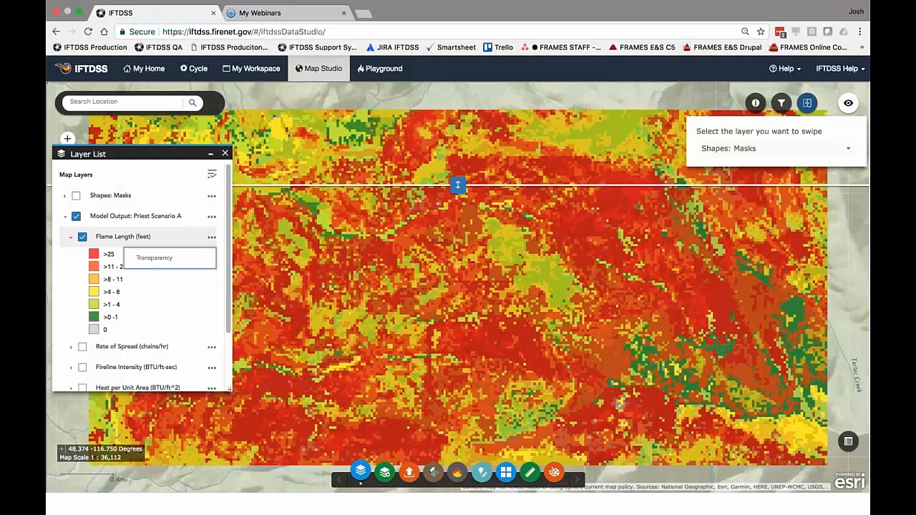
Step: Set Model Output: Priest Scenario A as the layer to swipe over the Priest EF LF2014 landscape
click(847, 149)
click(847, 149)
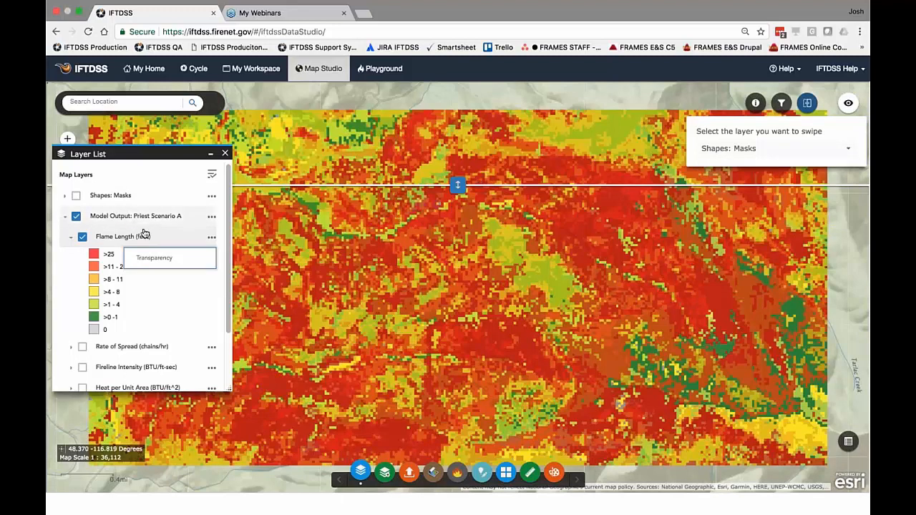
scroll(226, 249, down, 1)
drag(226, 249, 226, 307)
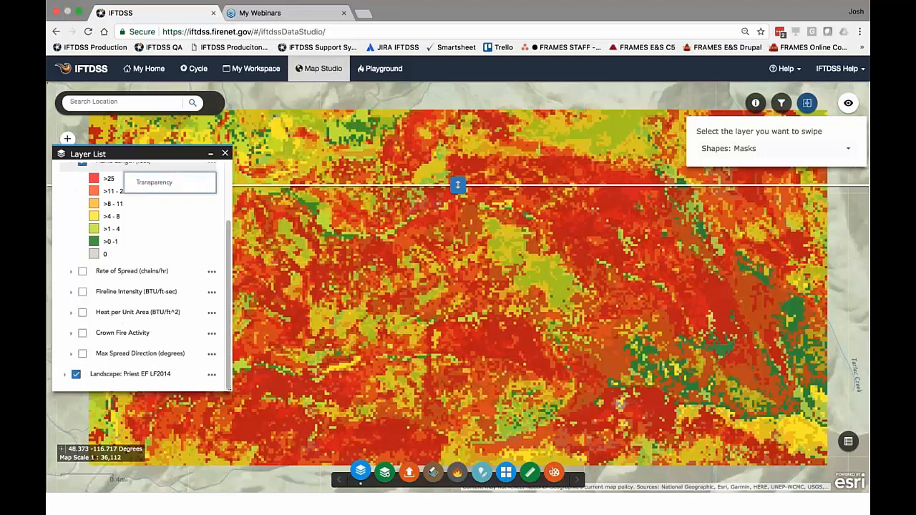
click(848, 149)
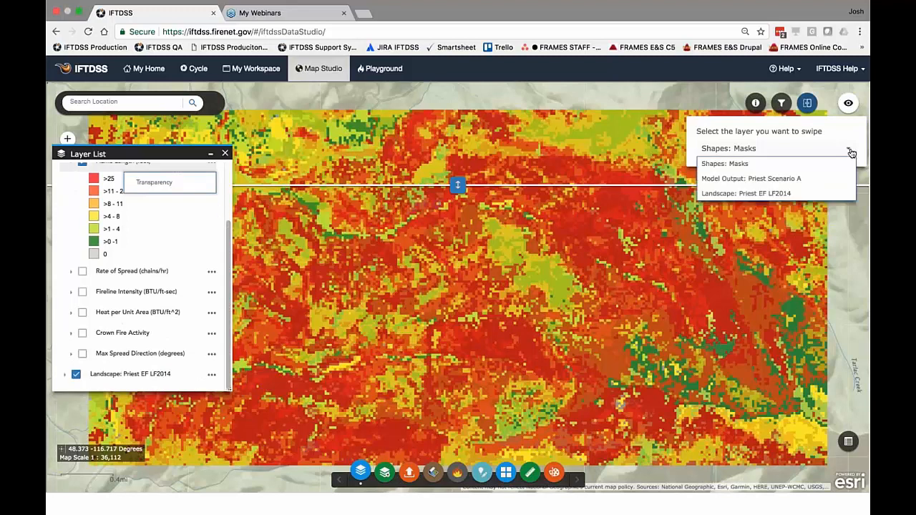
click(806, 183)
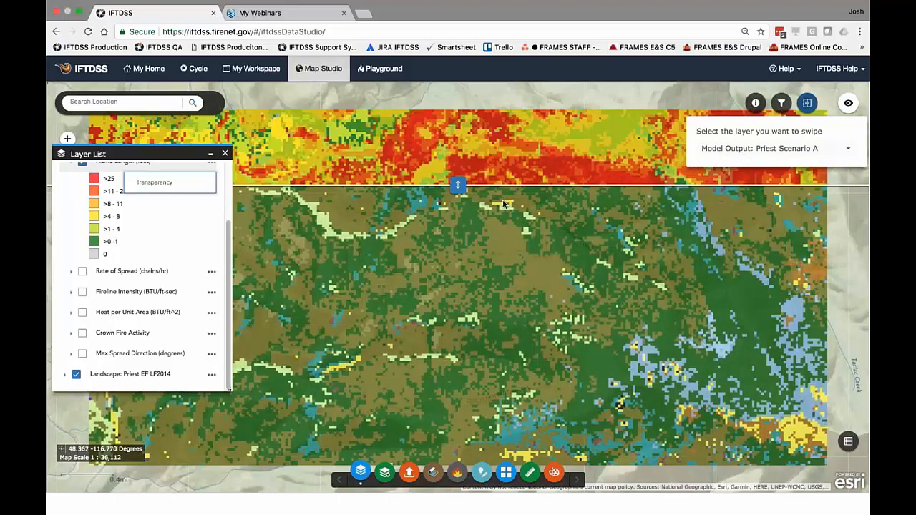
Step: Swipe the Priest Scenario A output over the Priest EF LF2014 landscape and compare the two layers up close
drag(456, 184, 450, 247)
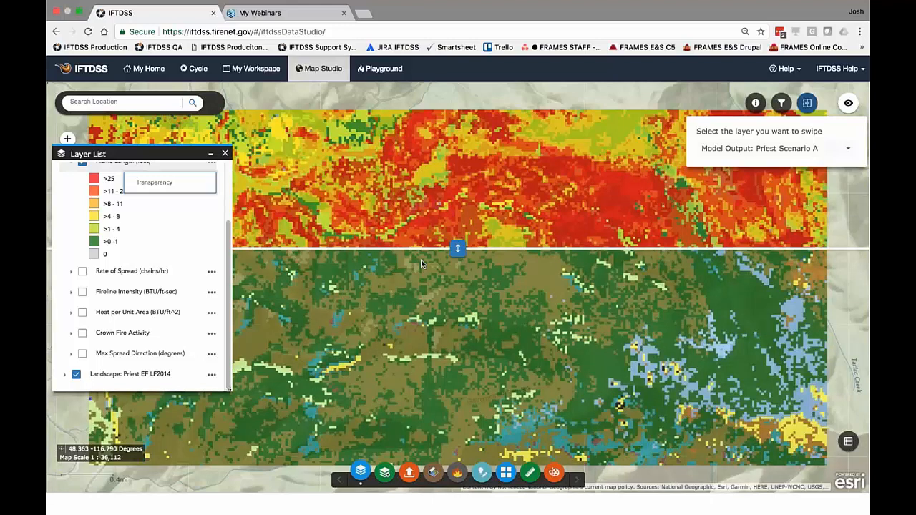
drag(421, 260, 598, 370)
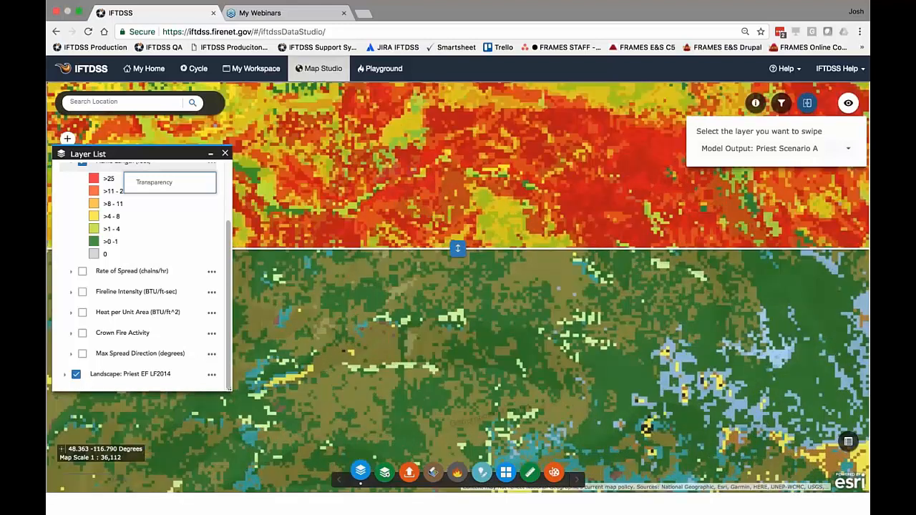
drag(458, 250, 458, 408)
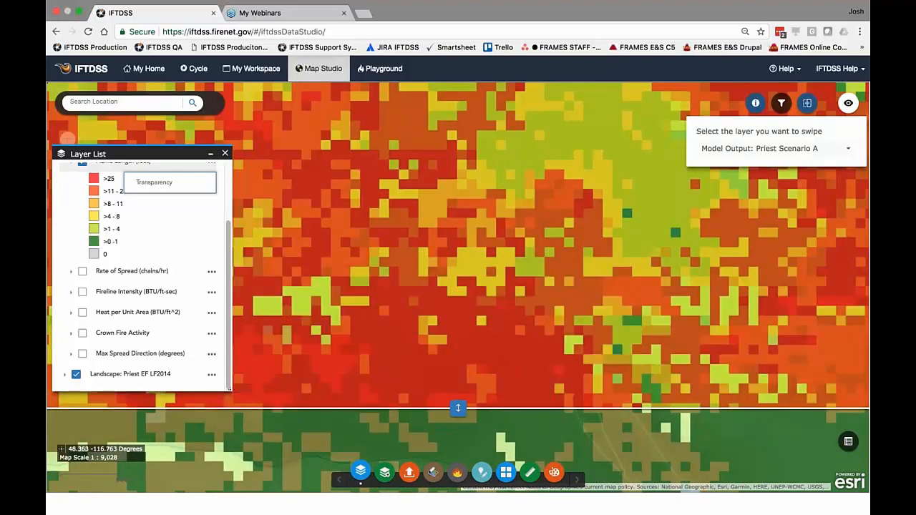
Step: Identify a map point within the high flame length area across all layers, review its landscape and model output values, and close Identify
click(756, 103)
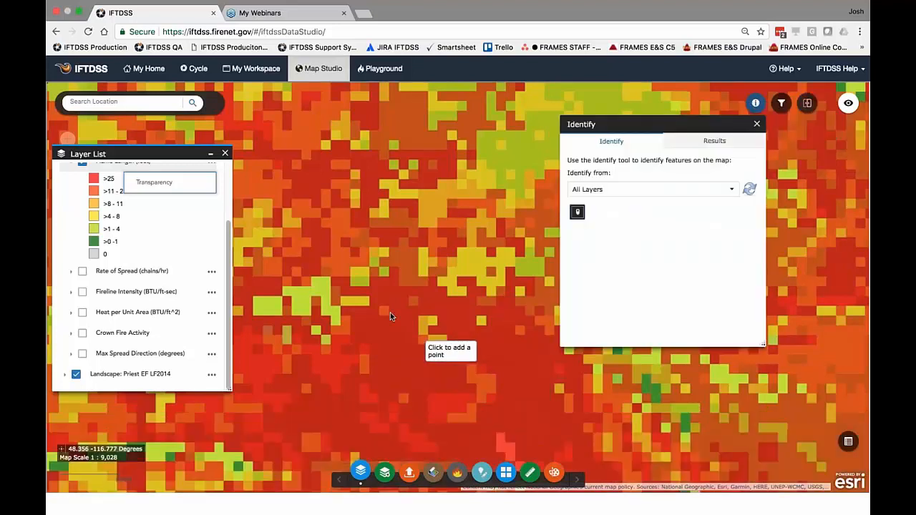
click(399, 343)
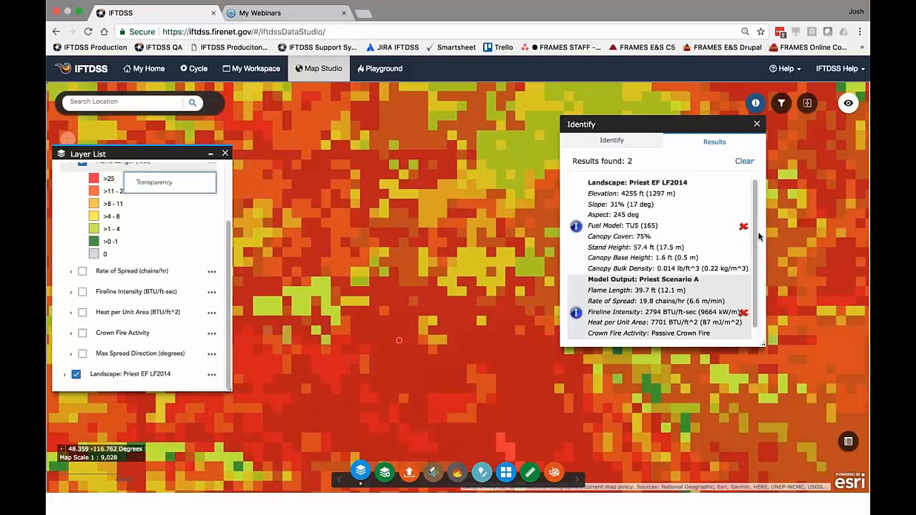
scroll(670, 214, down, 1)
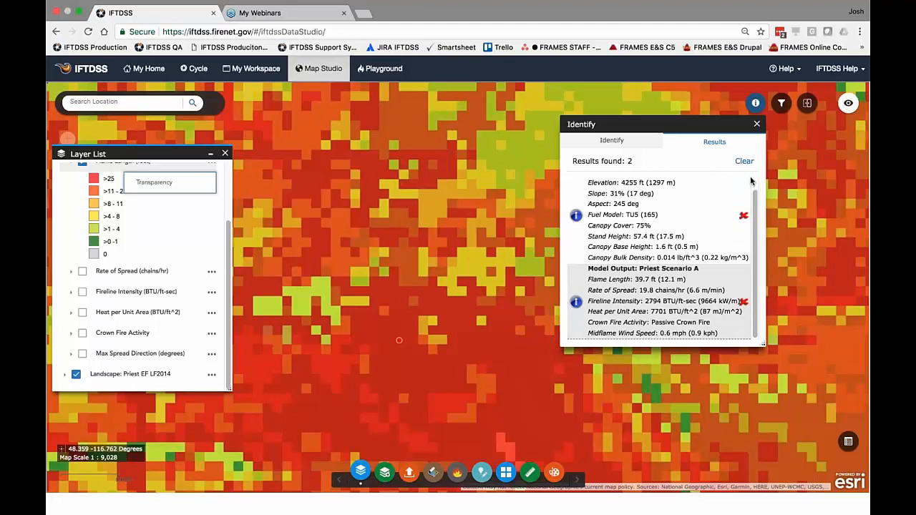
click(759, 126)
Step: Move the Layer List clear of the zoom controls, then hide and collapse the Model Output: Priest Scenario A layer
drag(158, 151, 203, 135)
click(65, 160)
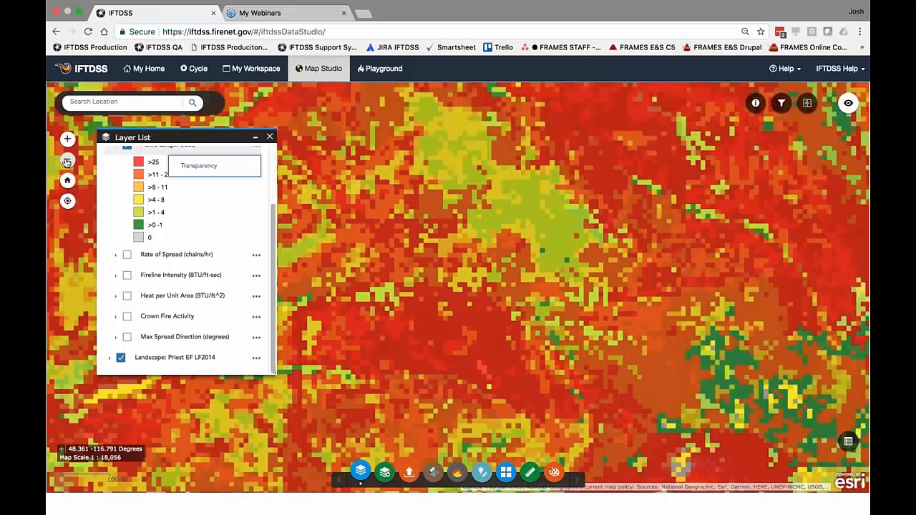
click(67, 161)
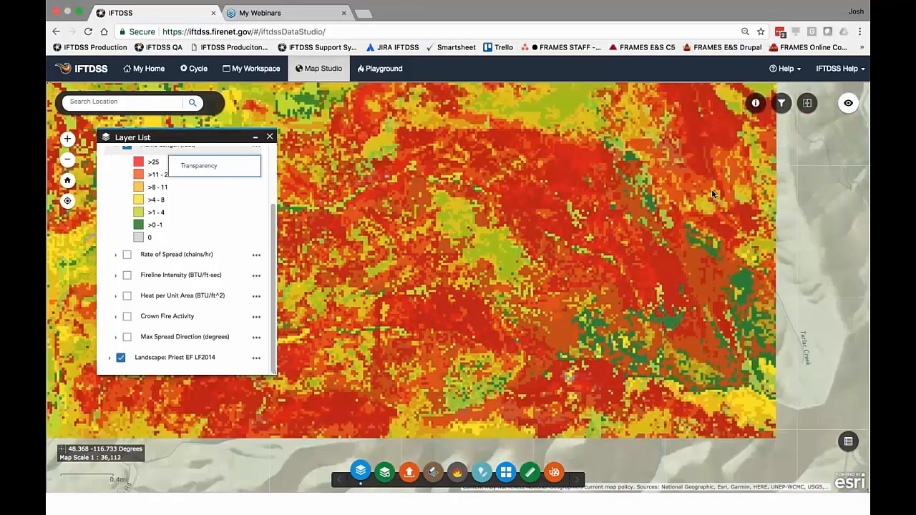
mouse_move(581, 145)
mouse_down()
mouse_move(605, 172)
mouse_move(589, 147)
mouse_up()
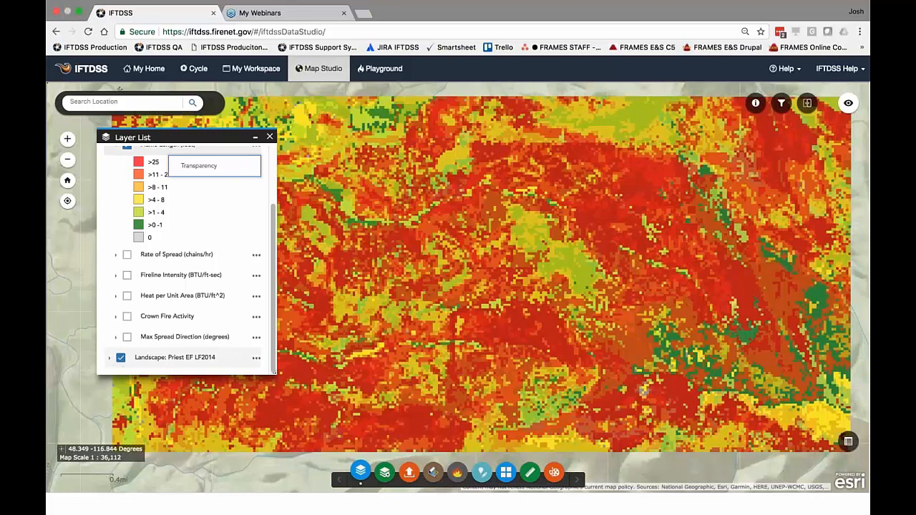
scroll(179, 329, up, 3)
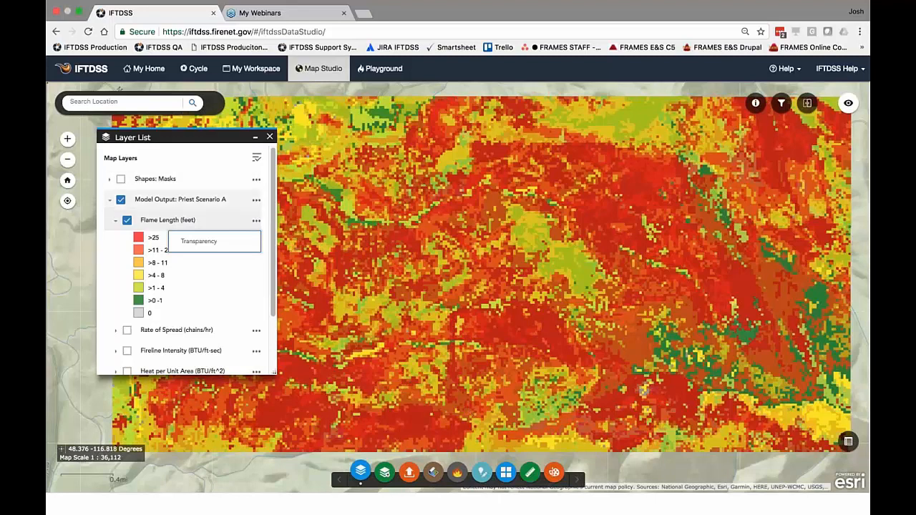
click(120, 202)
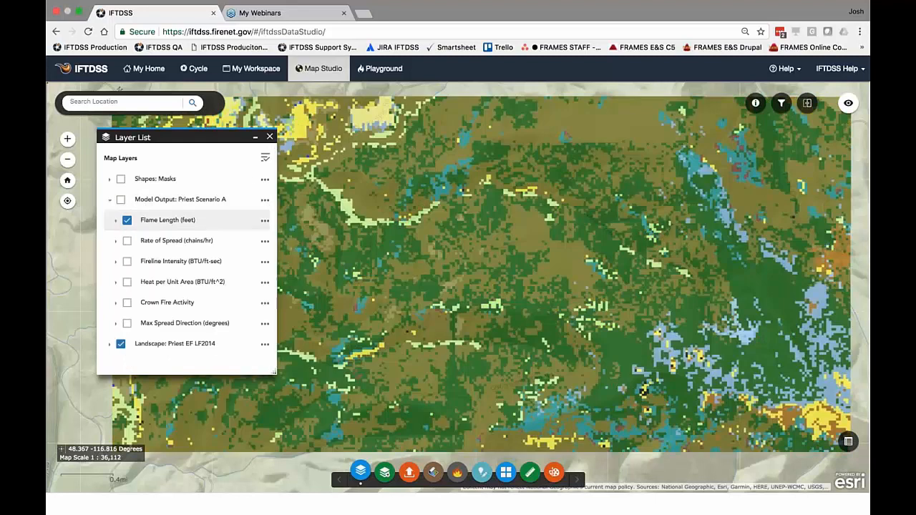
click(109, 200)
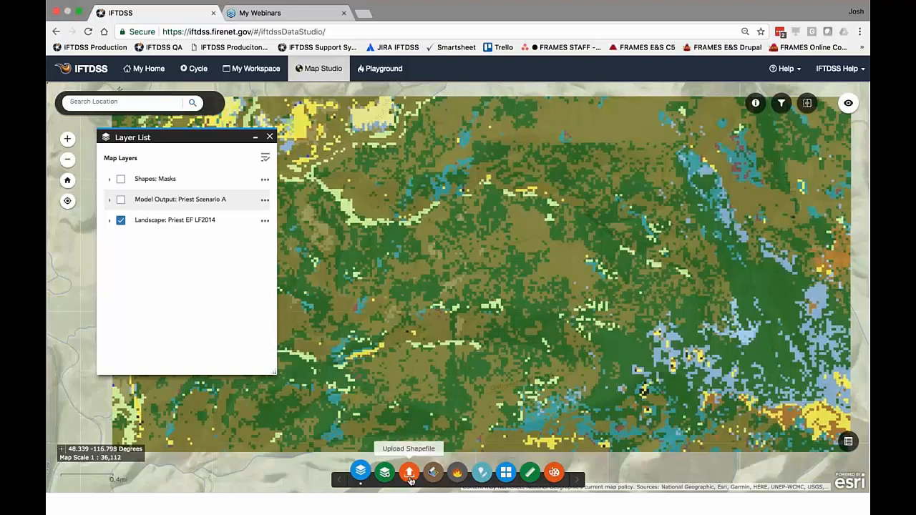
Step: Upload the zipped shapefile Game_Management_Units.zip from the Desktop folder
click(409, 475)
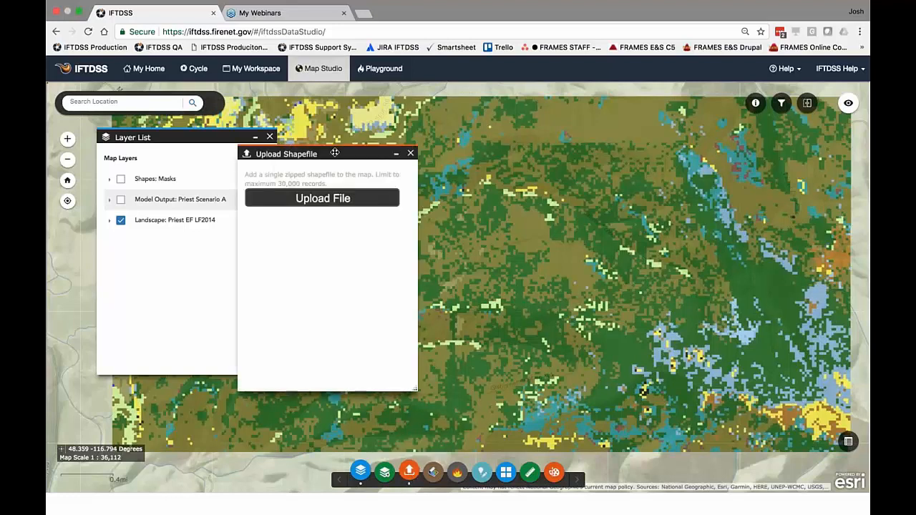
drag(334, 153, 258, 185)
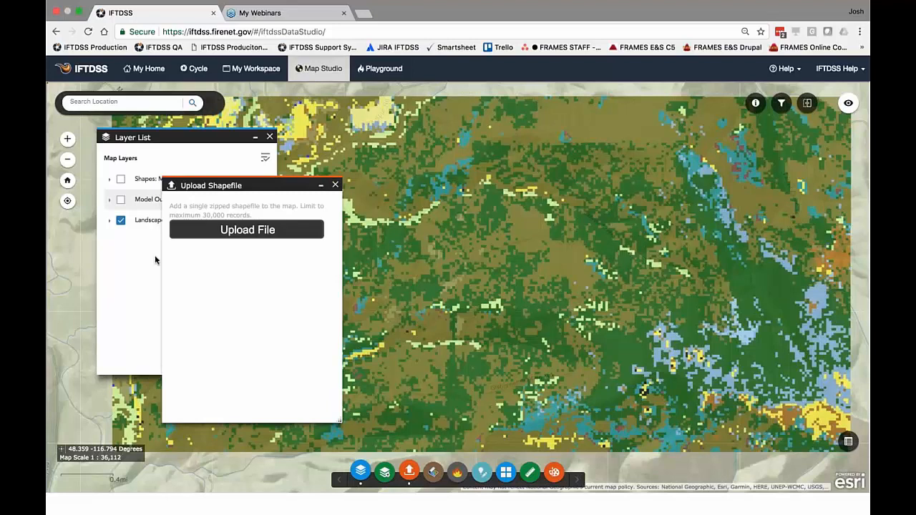
click(251, 231)
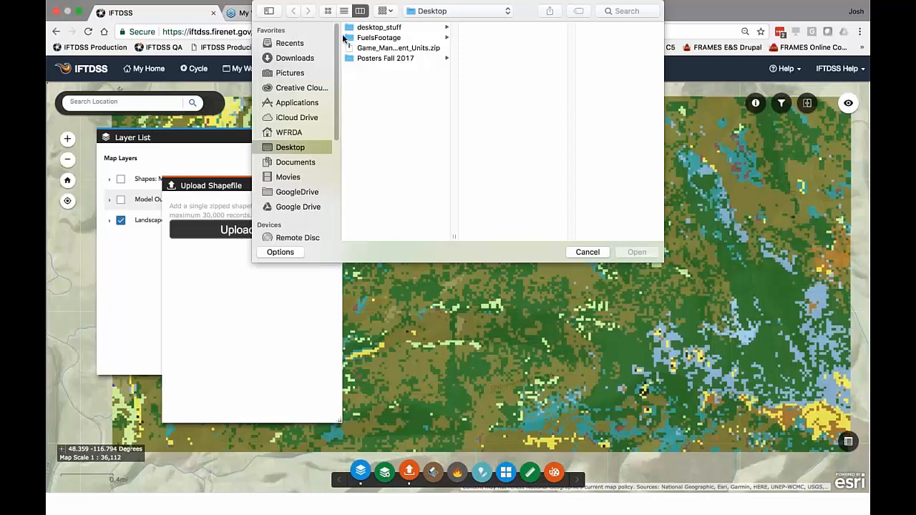
scroll(336, 34, down, 2)
scroll(336, 33, up, 2)
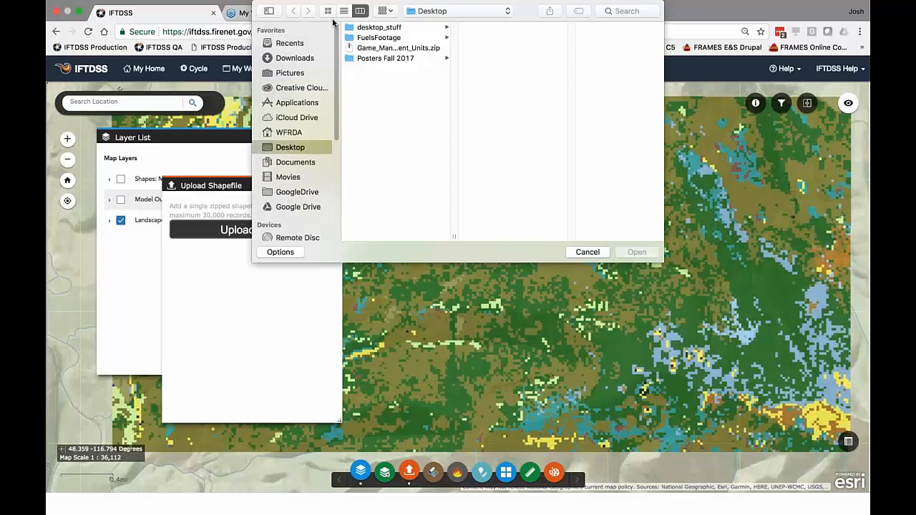
click(372, 49)
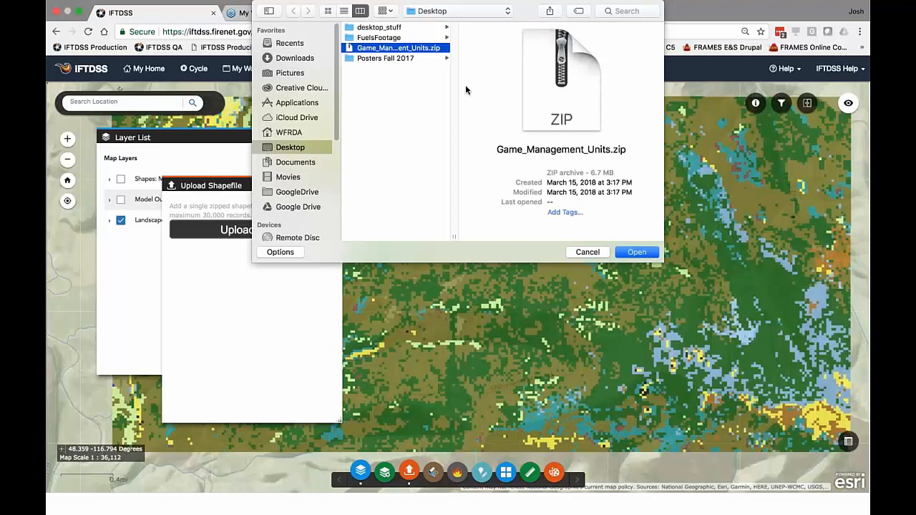
click(636, 252)
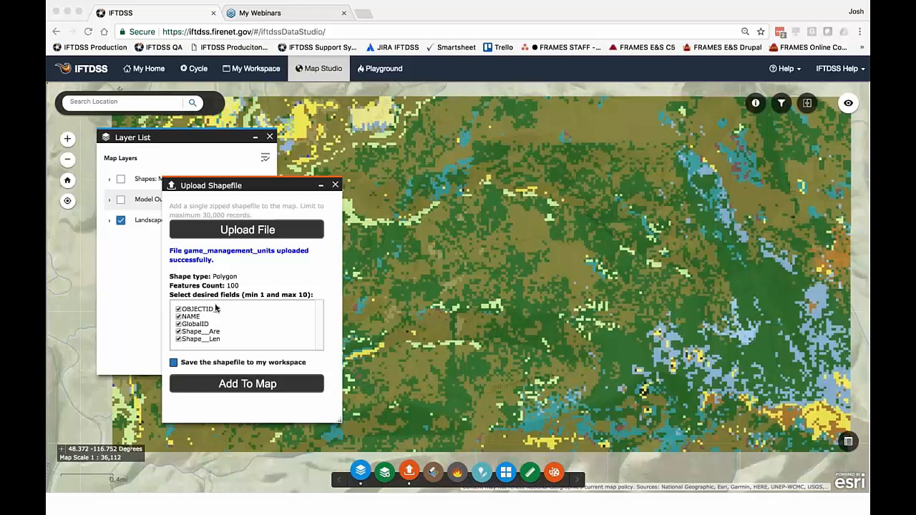
Step: Keep all shapefile fields, save game_management_units to the a_Map Studio work folder, and add it to the map
click(179, 332)
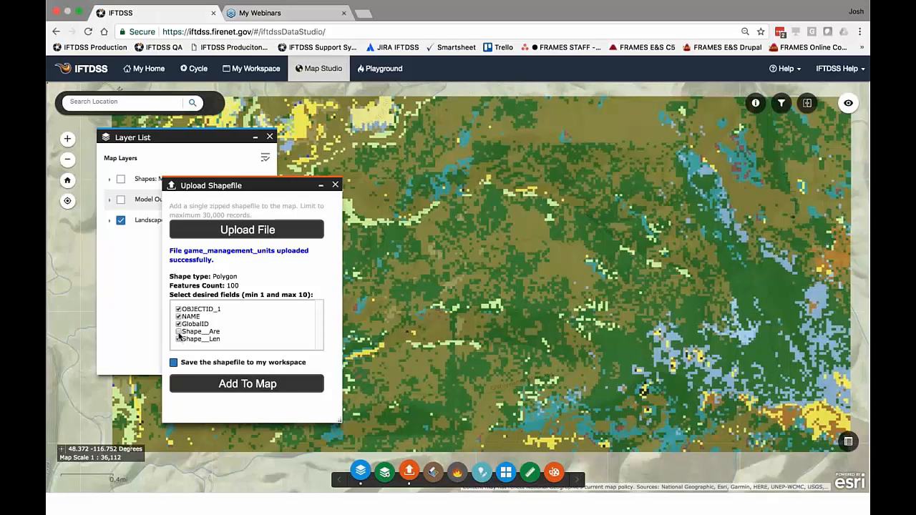
click(179, 332)
click(174, 364)
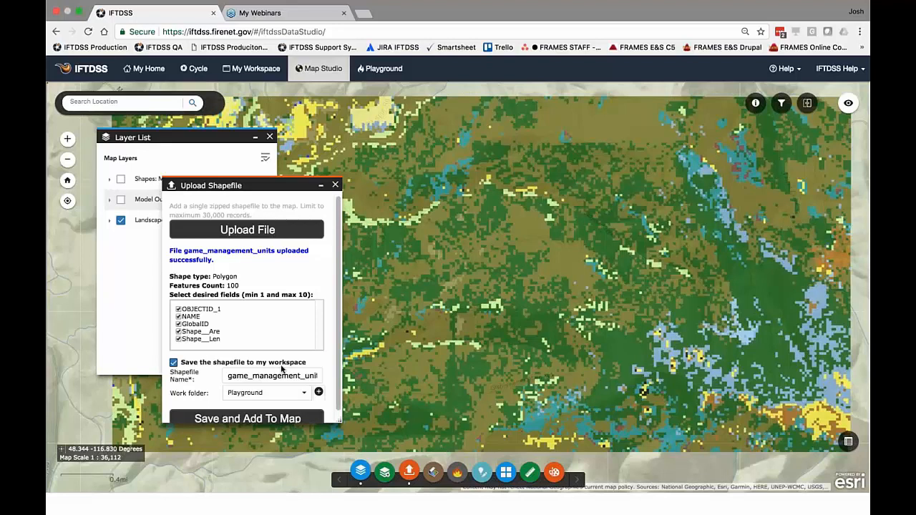
scroll(302, 316, down, 1)
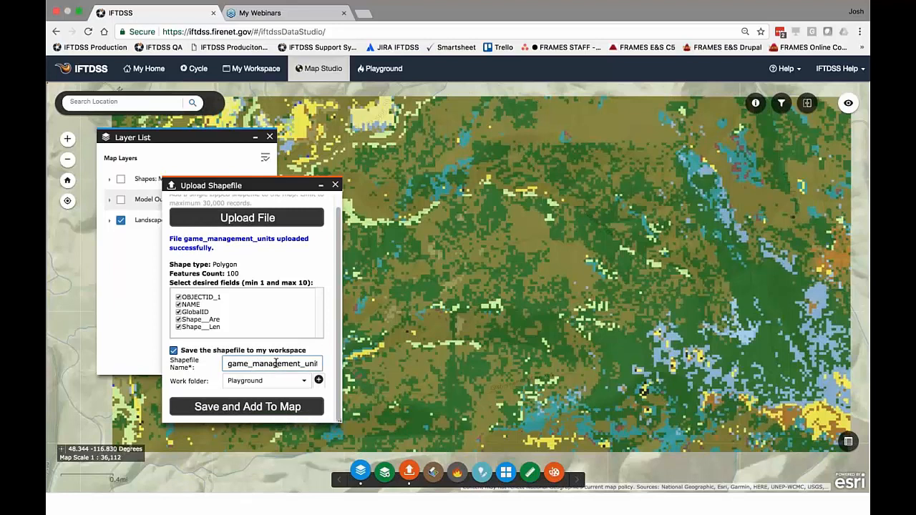
click(305, 381)
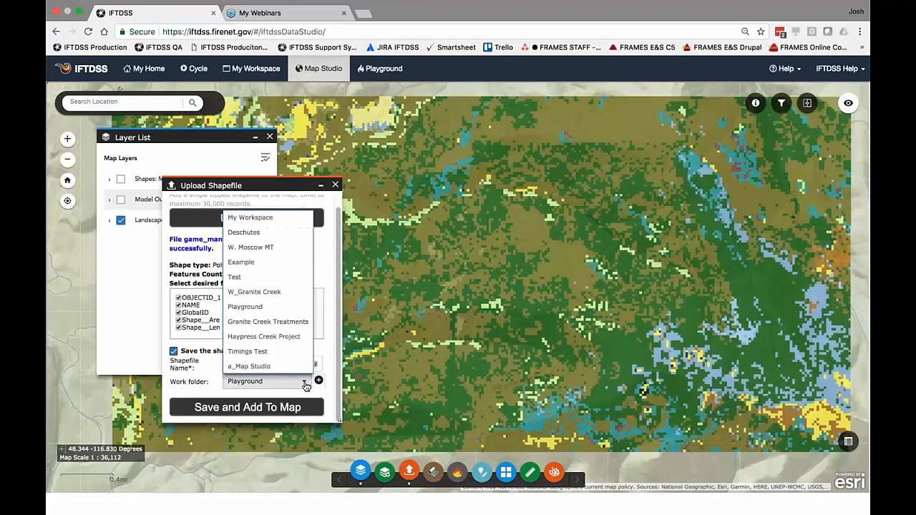
click(272, 366)
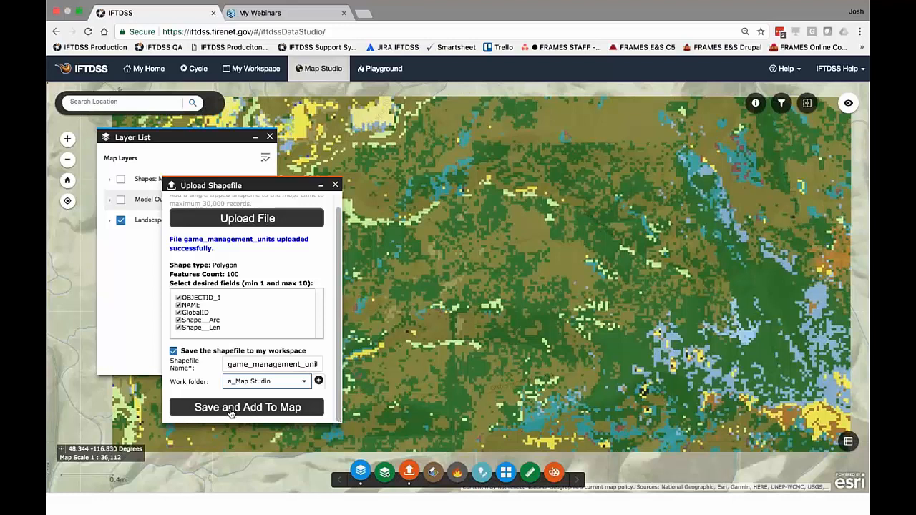
click(232, 408)
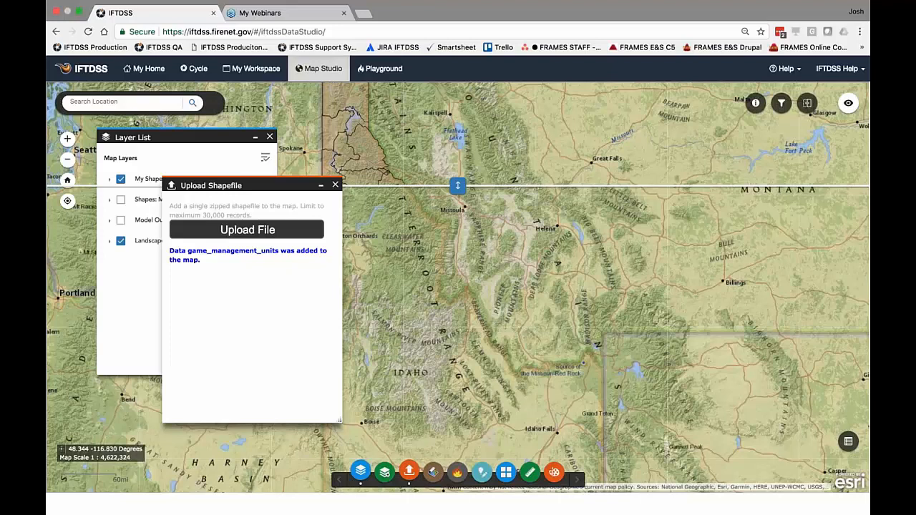
Step: Clear the swipe divider from the map, close Upload Shapefile, and view the game management unit polygons across Idaho
click(807, 104)
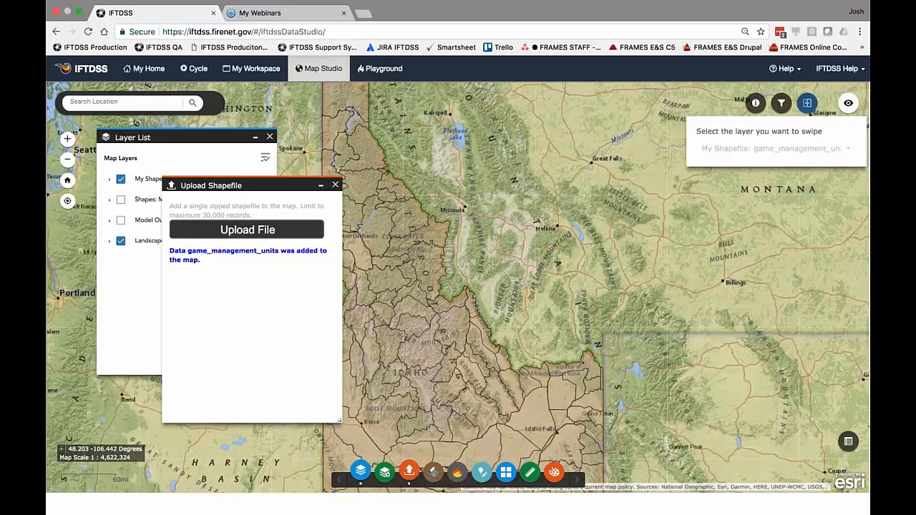
click(335, 186)
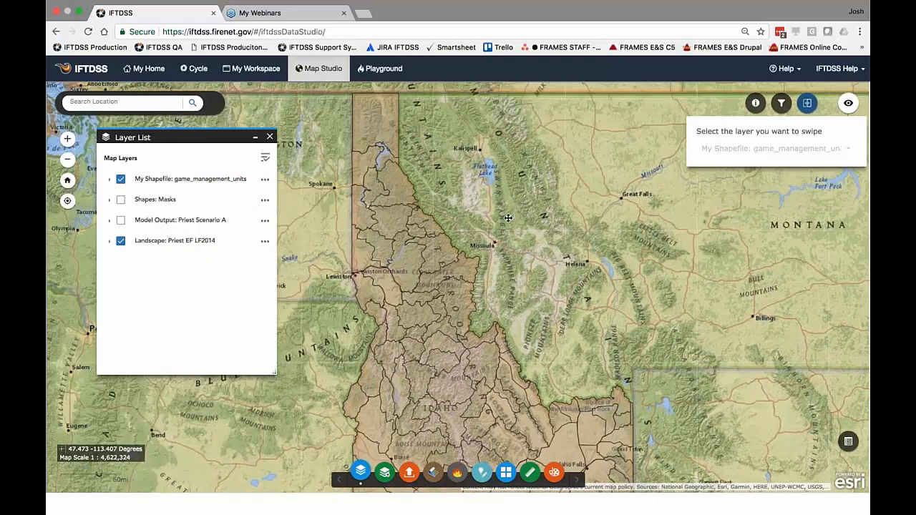
drag(493, 169, 492, 233)
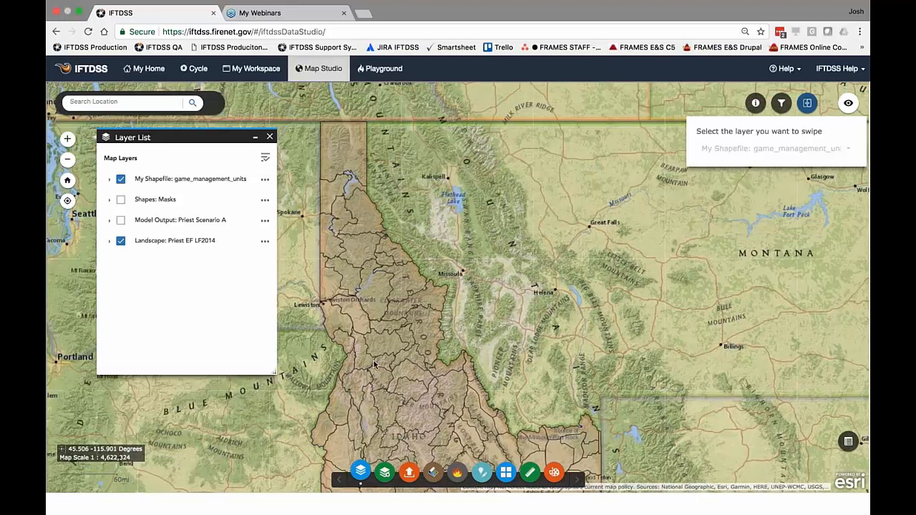
drag(374, 365, 370, 215)
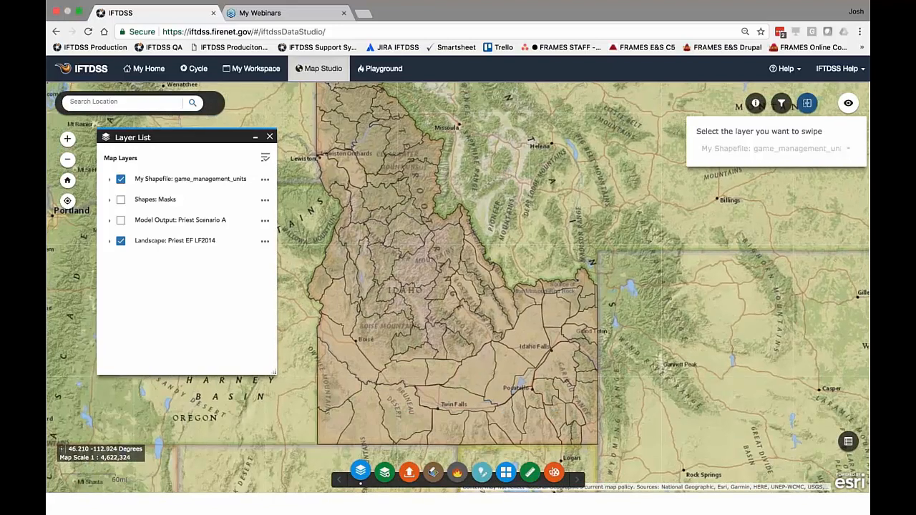
drag(504, 204, 522, 315)
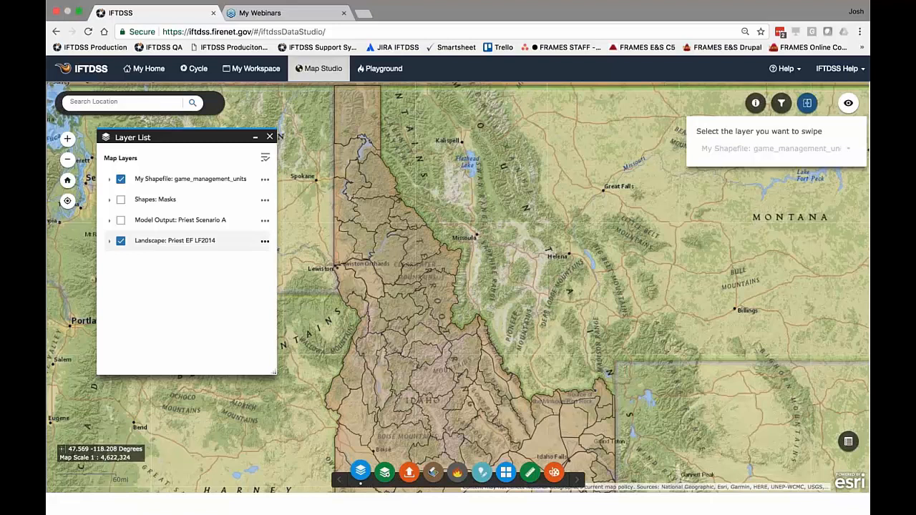
Step: Start a shapefile subset from the My Shapefile: game_management_units layer, enlarge its attribute table, and select the records with FID 1 through 4
click(264, 180)
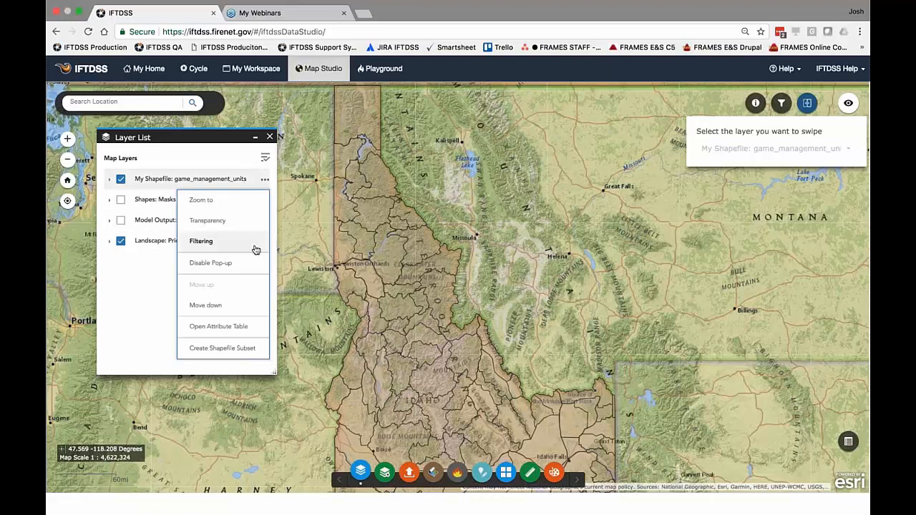
click(250, 356)
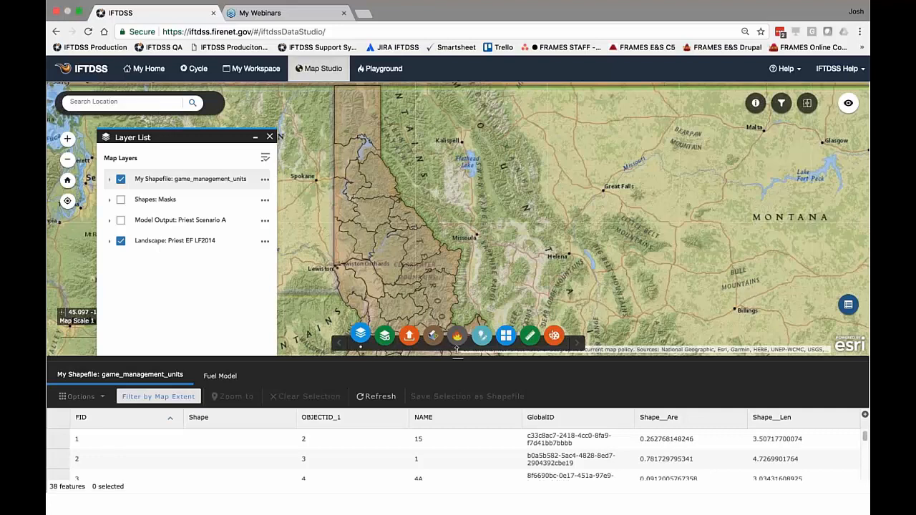
drag(459, 357, 458, 296)
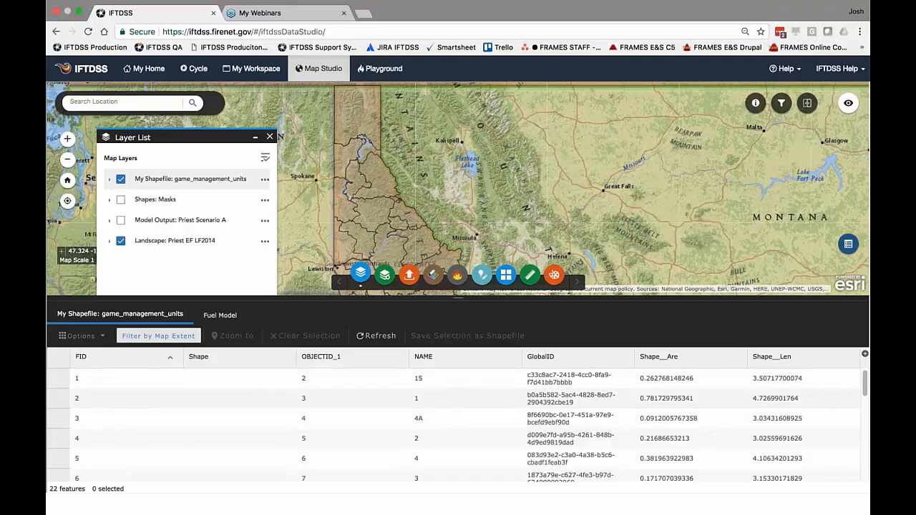
click(59, 383)
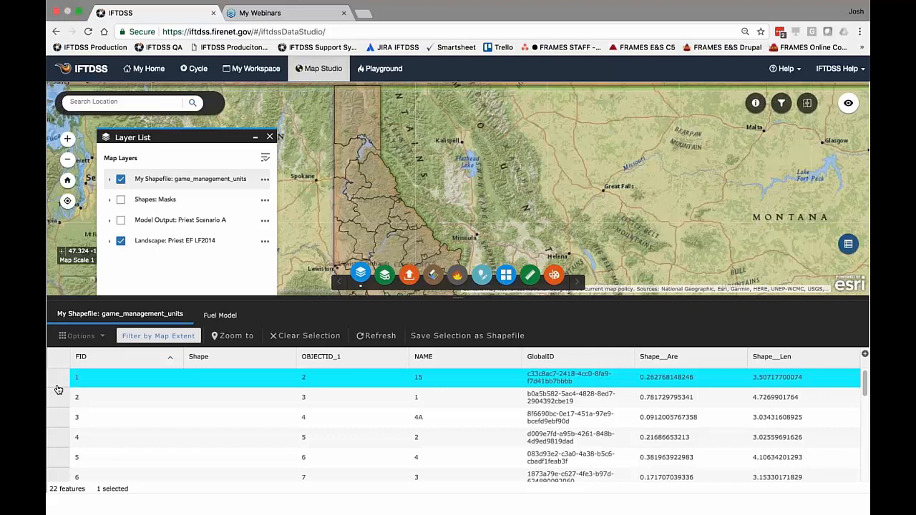
click(58, 403)
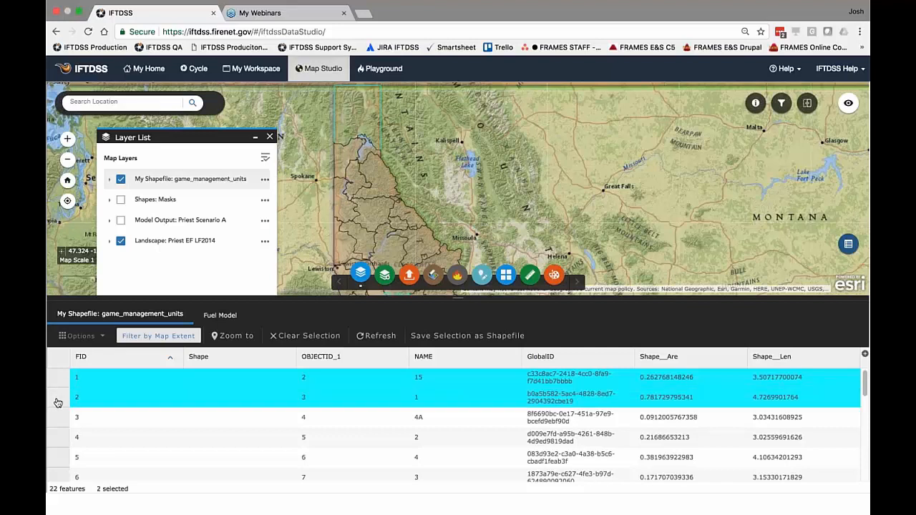
click(59, 421)
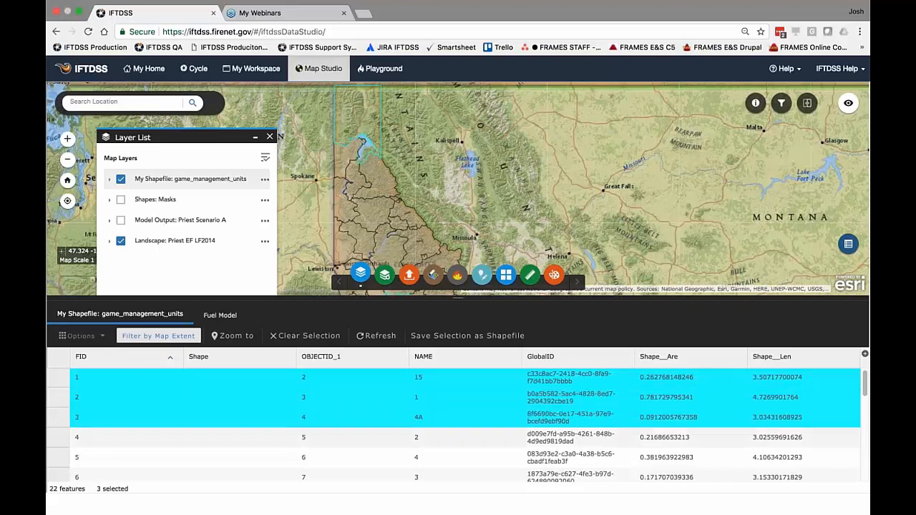
click(59, 438)
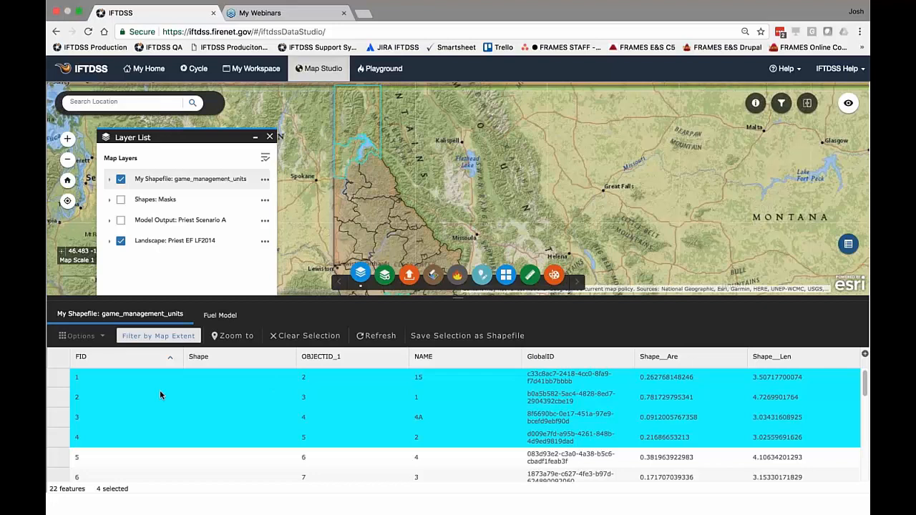
Step: Try to save the selected records as a shapefile named subset in the a_Map Studio work folder and add it to the map
click(458, 337)
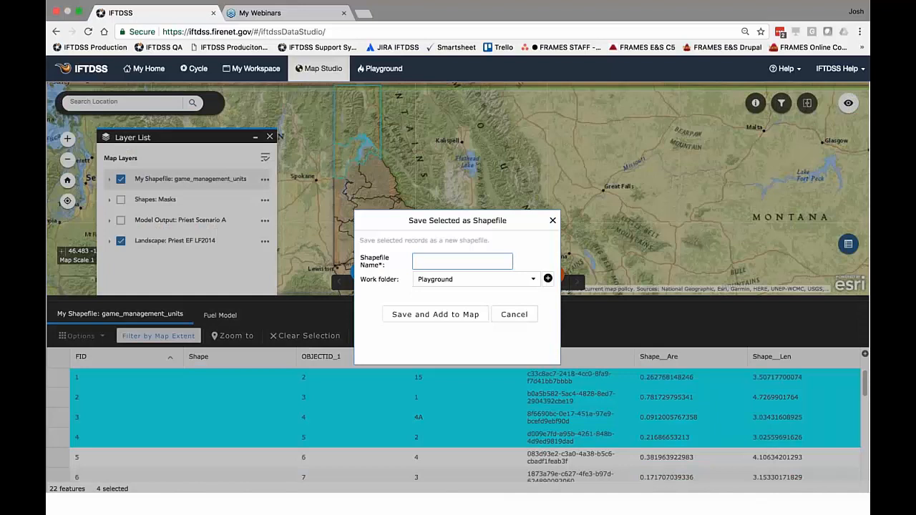
text(subset)
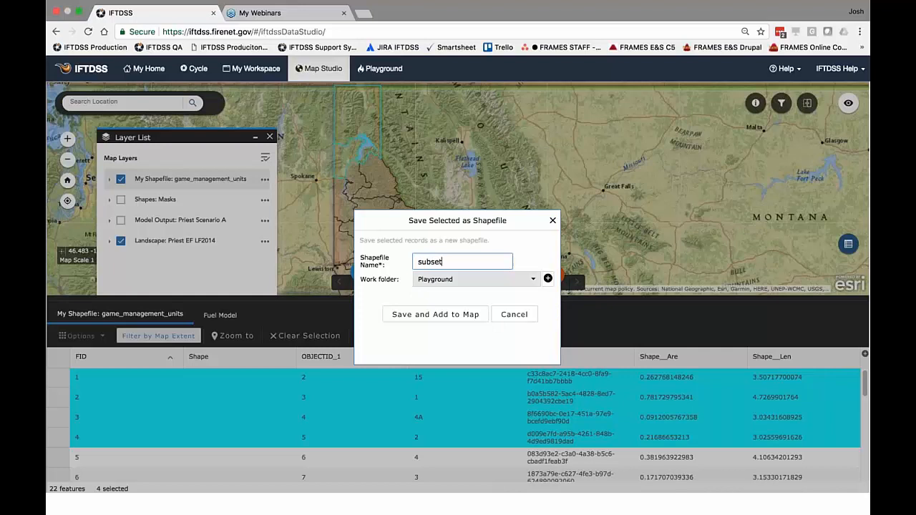
click(526, 279)
click(487, 500)
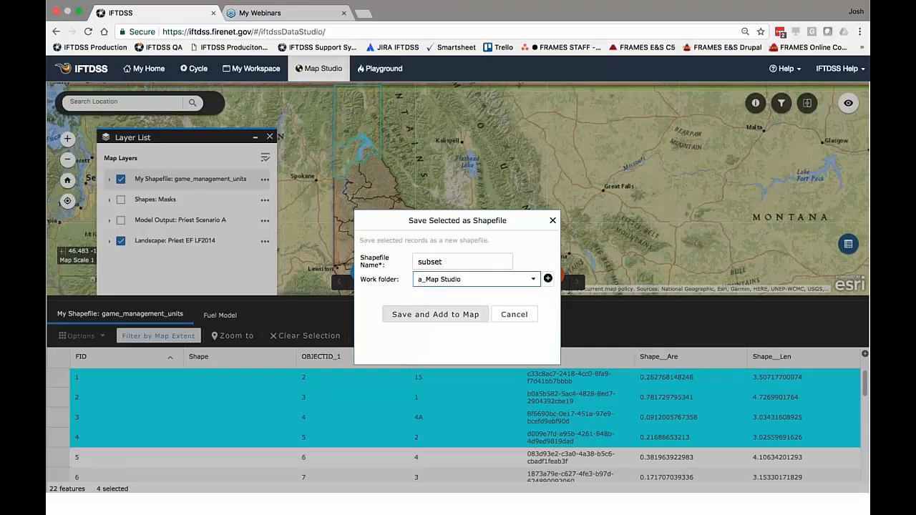
click(436, 315)
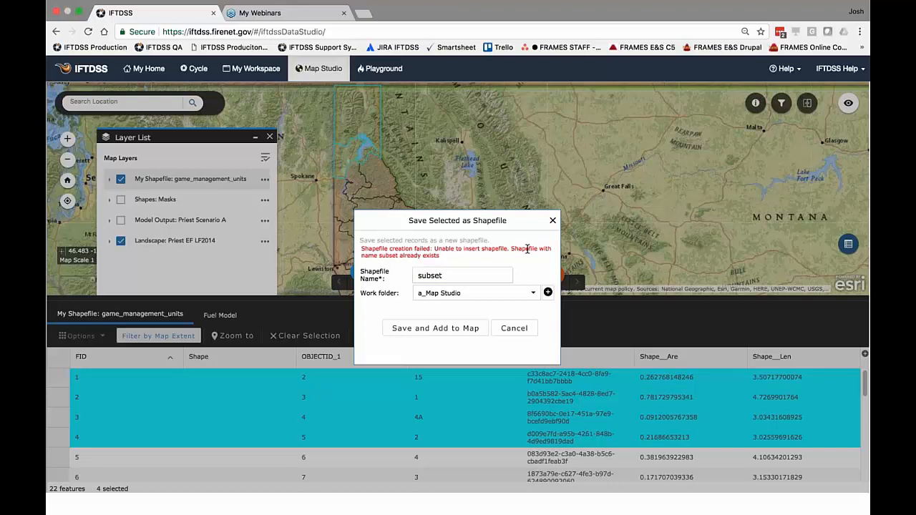
Step: Change the shapefile name to subset2, save it and add it to the map, and close the attribute table
click(492, 273)
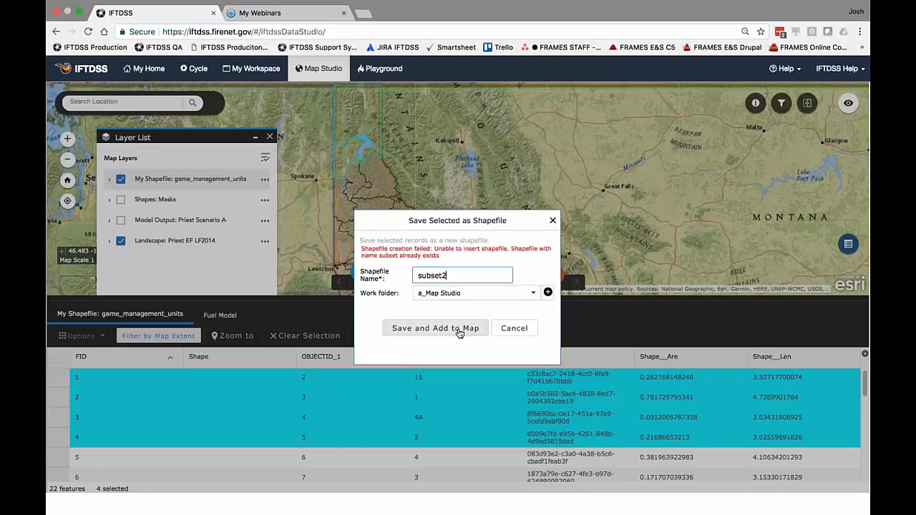
click(459, 330)
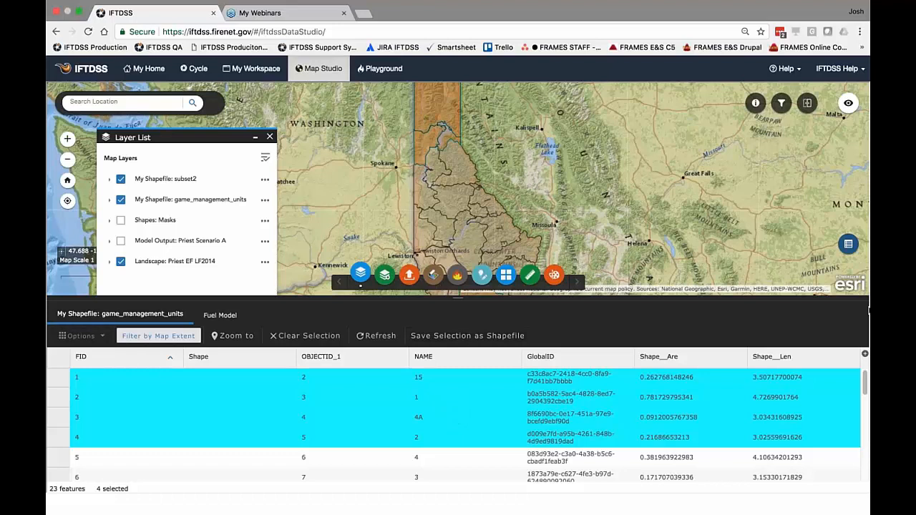
click(850, 244)
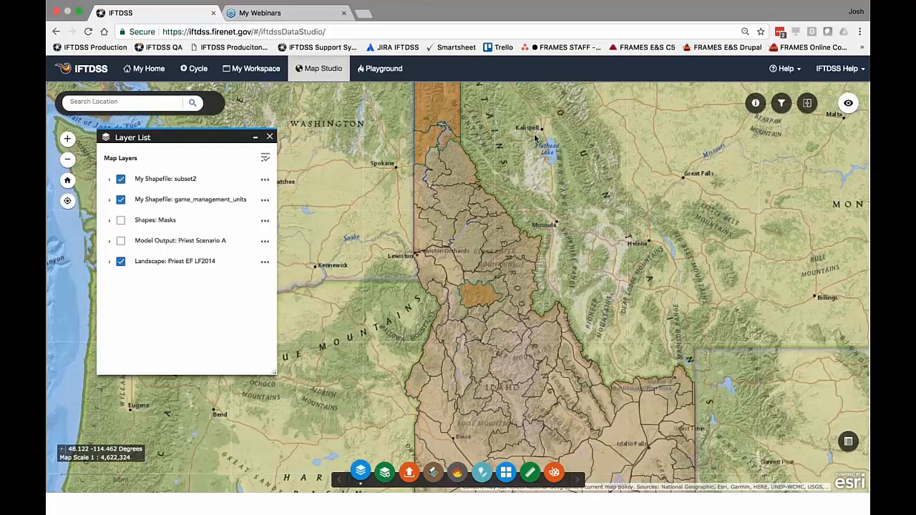
Step: Bring the subset2 polygons in northern and central Idaho into view and hide the My Shapefile: game_management_units layer
drag(548, 140, 550, 196)
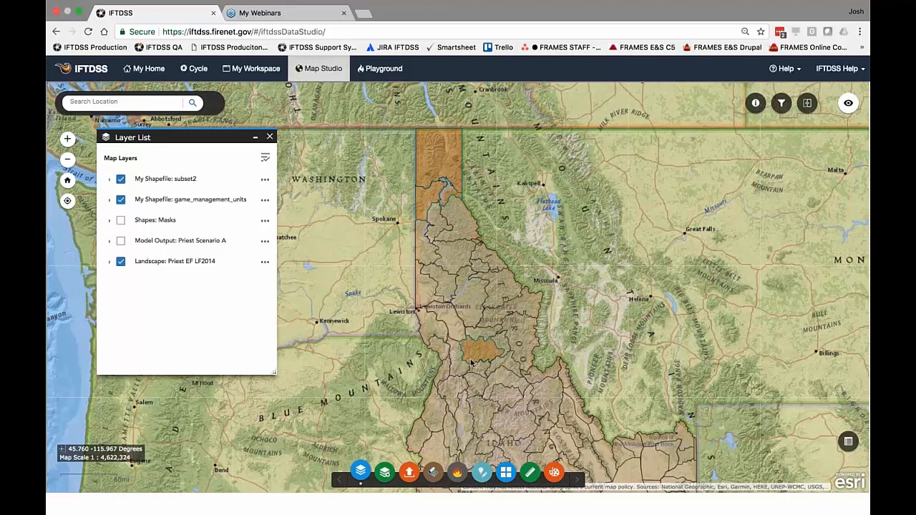
drag(488, 367, 484, 367)
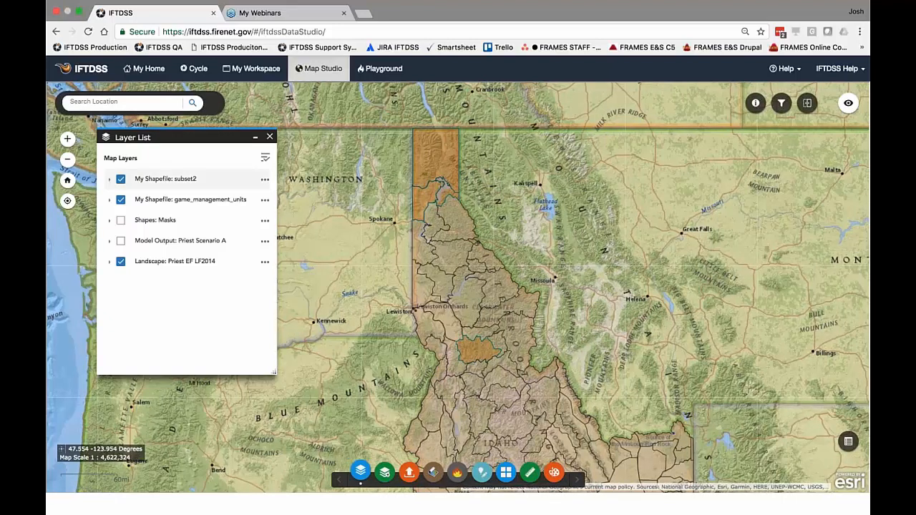
click(120, 201)
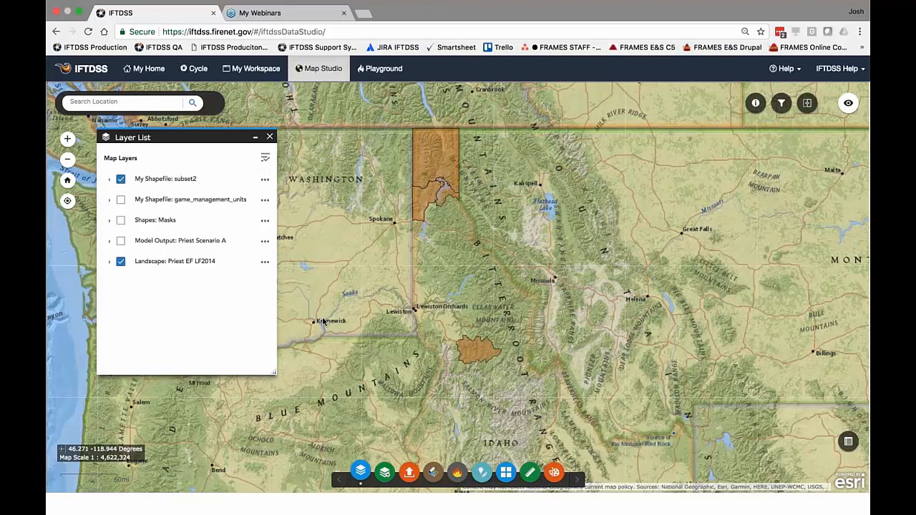
drag(200, 136, 195, 138)
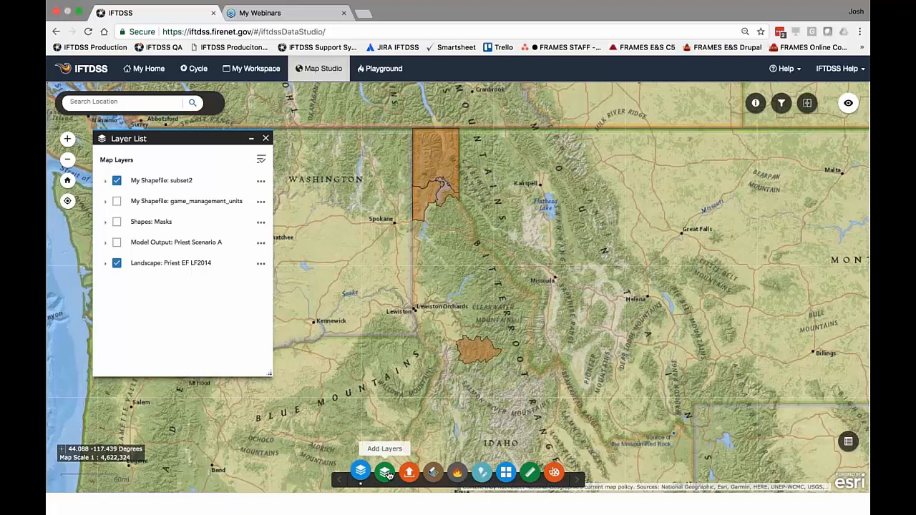
Step: Open Add Layers, place it over the Layer List, and hide the My Shapefile: subset2 layer
click(388, 474)
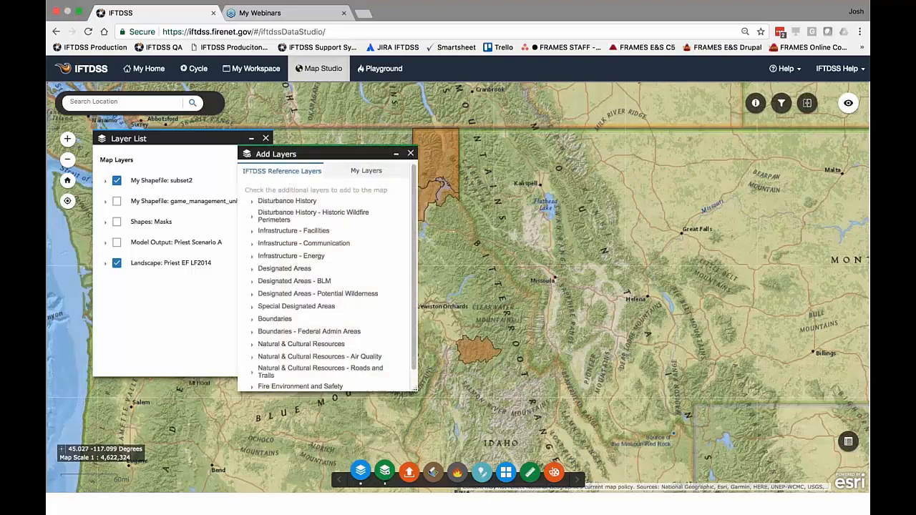
drag(352, 157, 264, 197)
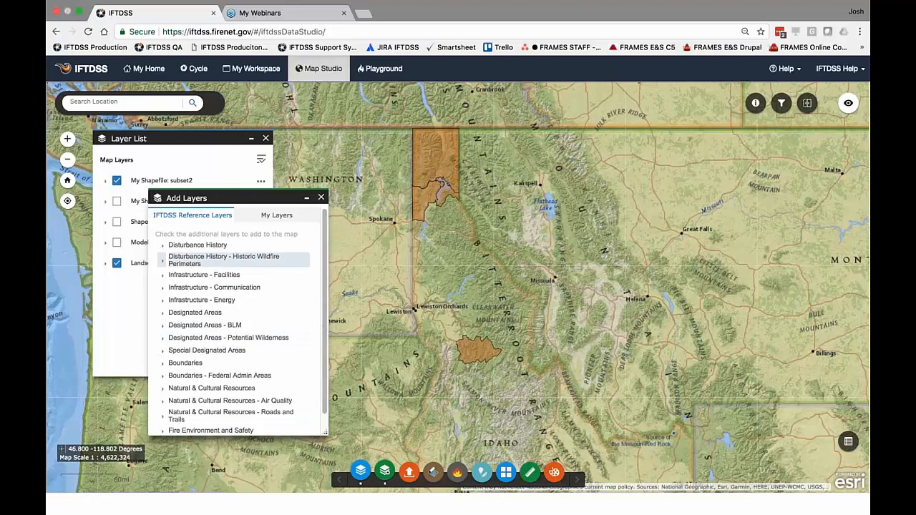
mouse_move(237, 197)
mouse_down()
mouse_move(272, 189)
mouse_move(245, 182)
mouse_up()
click(117, 180)
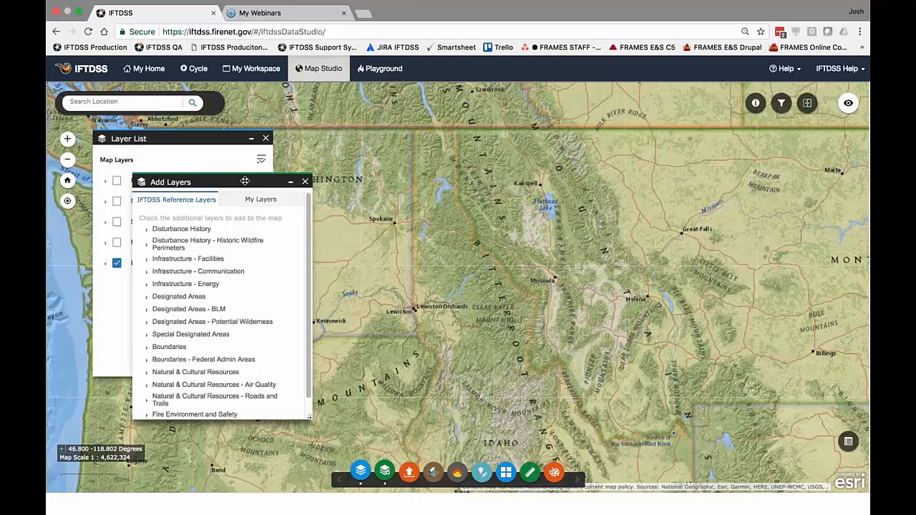
Step: Add the PR Unit 12 and PR Unit 14 shapes from the a_Map Studio folder in My Layers to the map
click(266, 200)
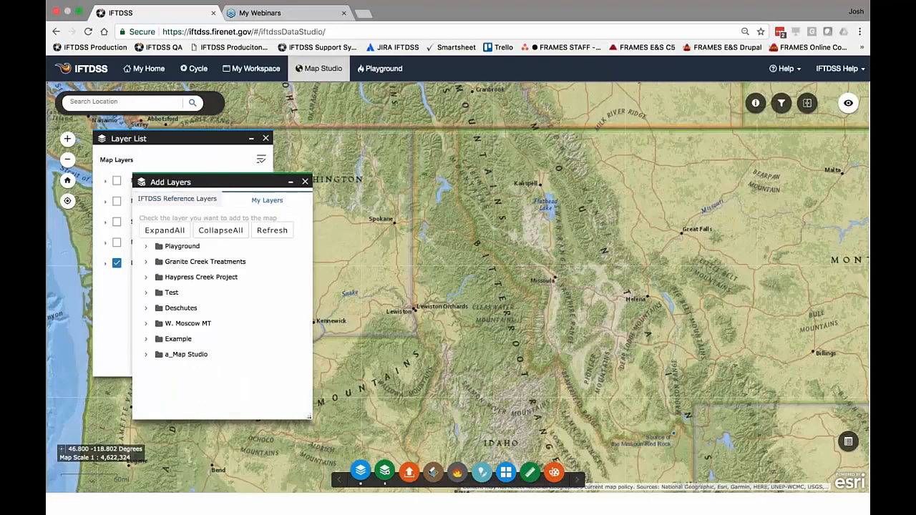
click(147, 354)
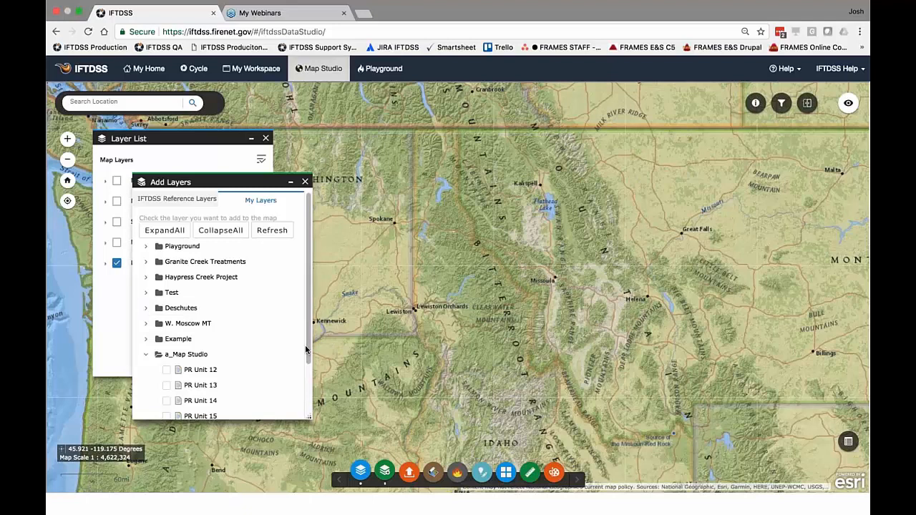
drag(309, 350, 310, 402)
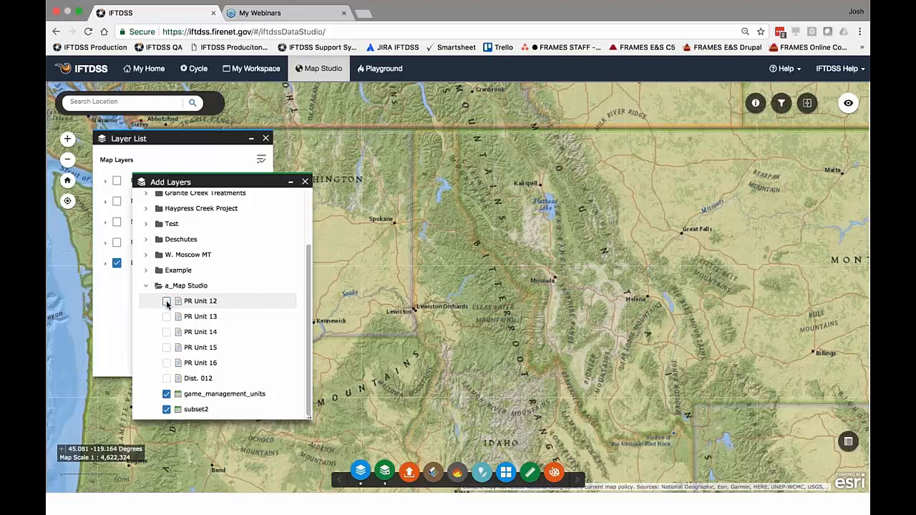
drag(214, 182, 264, 170)
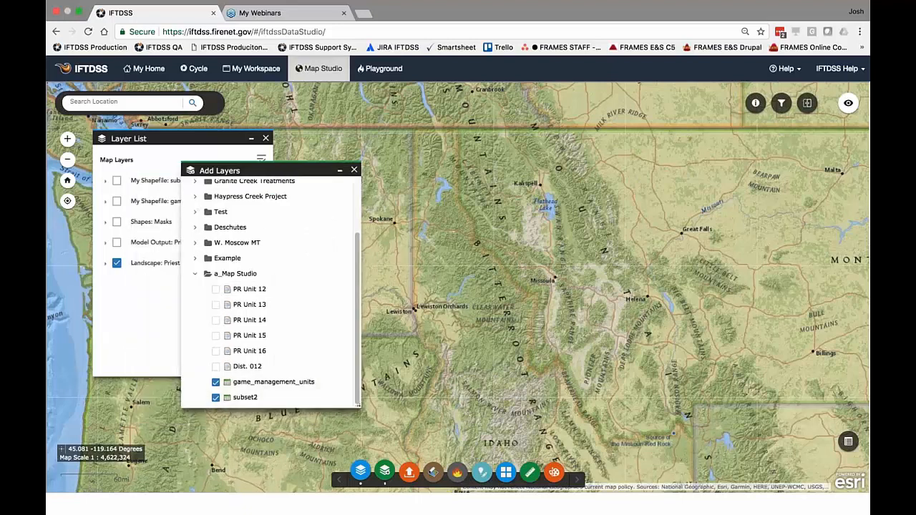
click(216, 290)
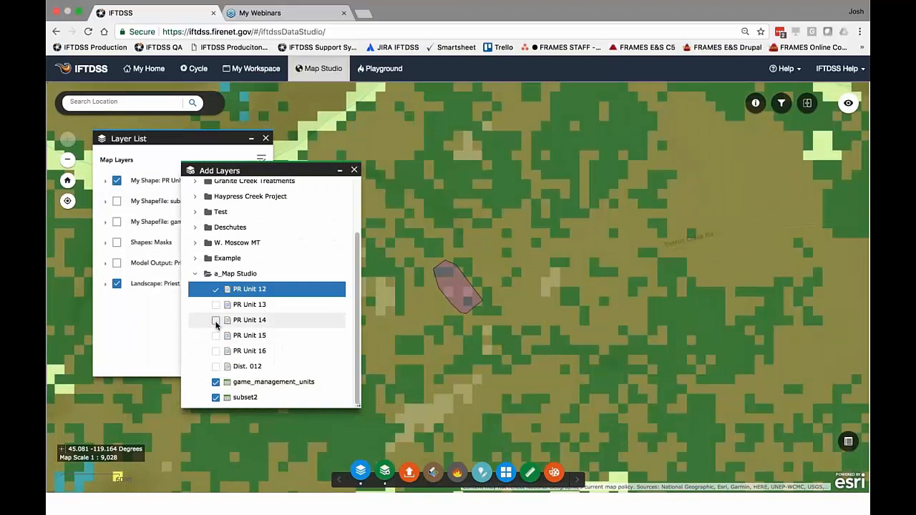
click(216, 324)
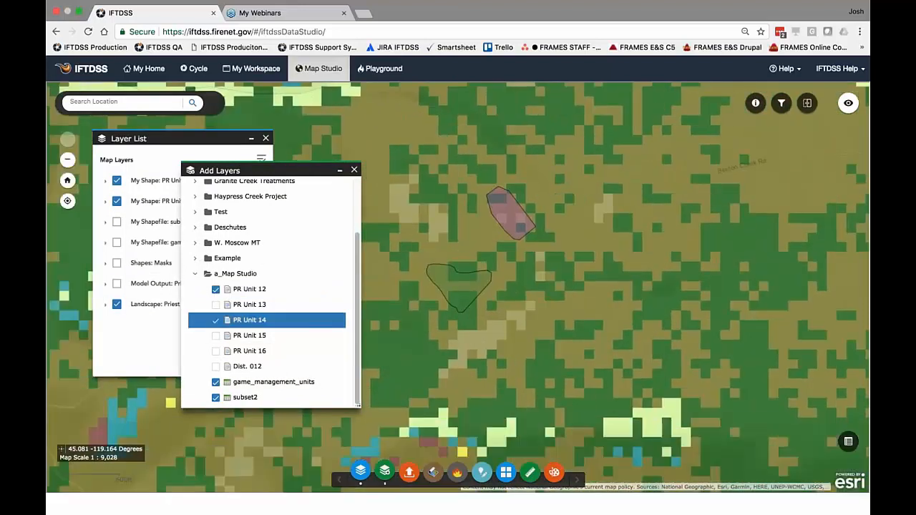
Step: Uncover the Layer List's layer names and remove PR Unit 14, PR Unit 12 and game_management_units from the map
drag(251, 171, 278, 148)
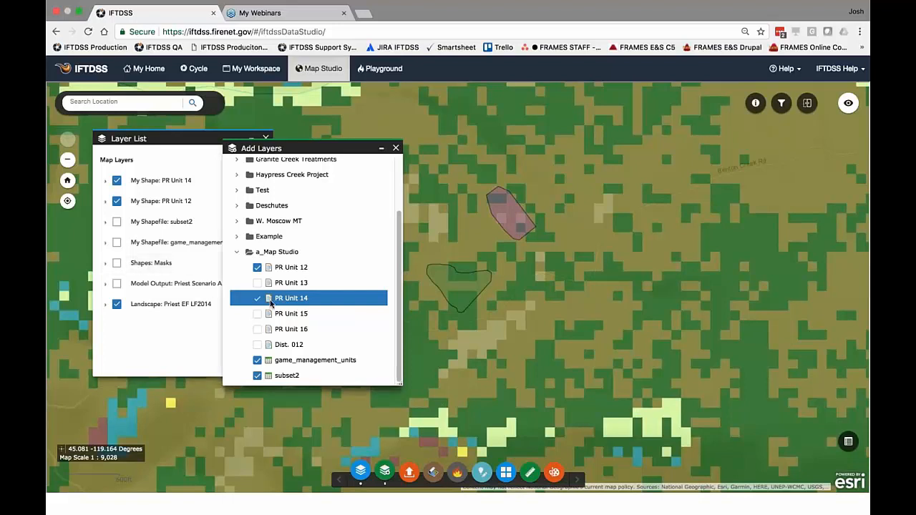
click(257, 298)
click(257, 267)
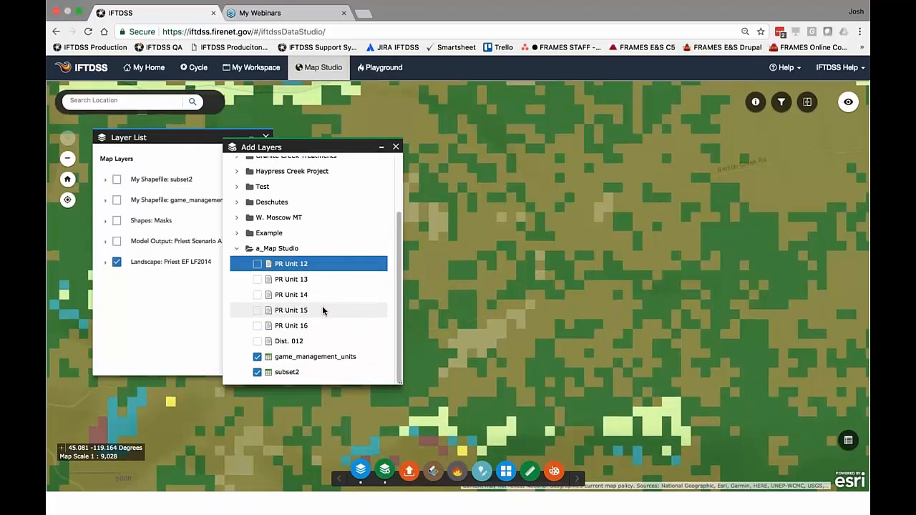
mouse_move(398, 344)
mouse_down()
mouse_move(400, 327)
mouse_move(398, 343)
mouse_up()
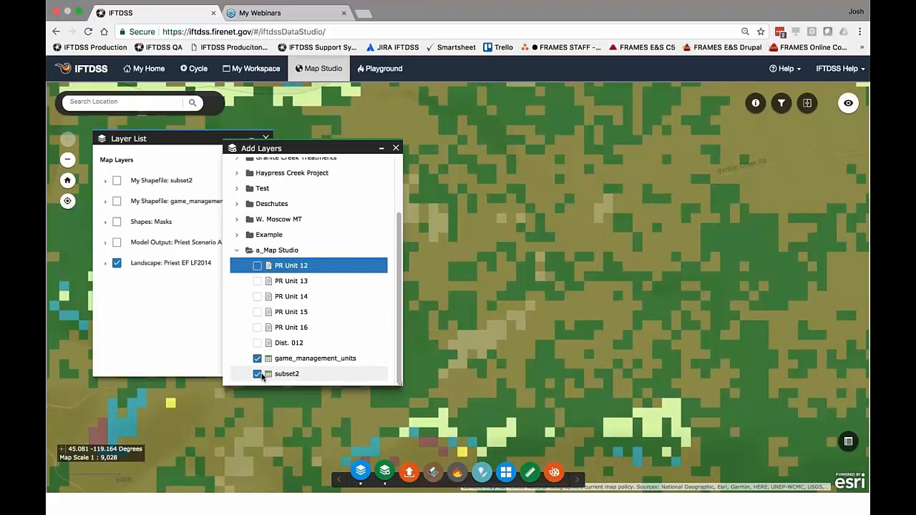
click(257, 357)
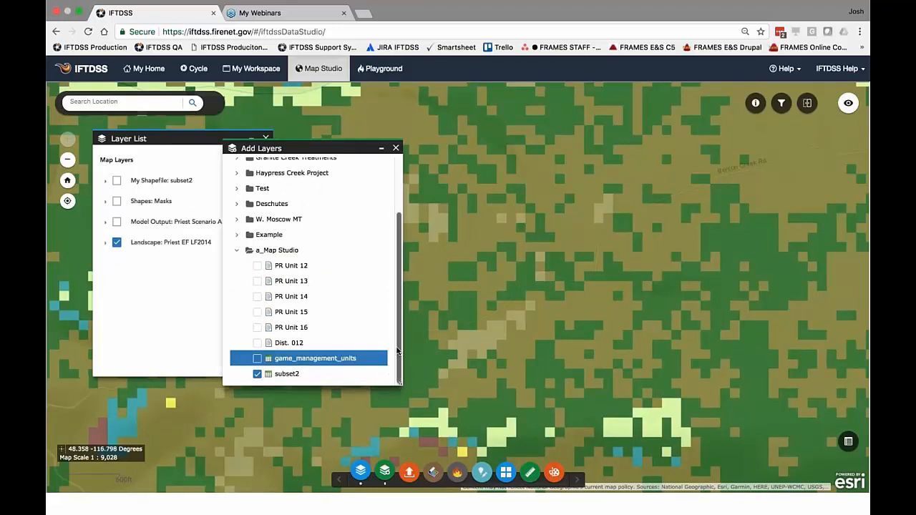
Step: Examine the category list of IFTDSS Reference Layers in Add Layers down to Other Layers
drag(399, 351, 398, 278)
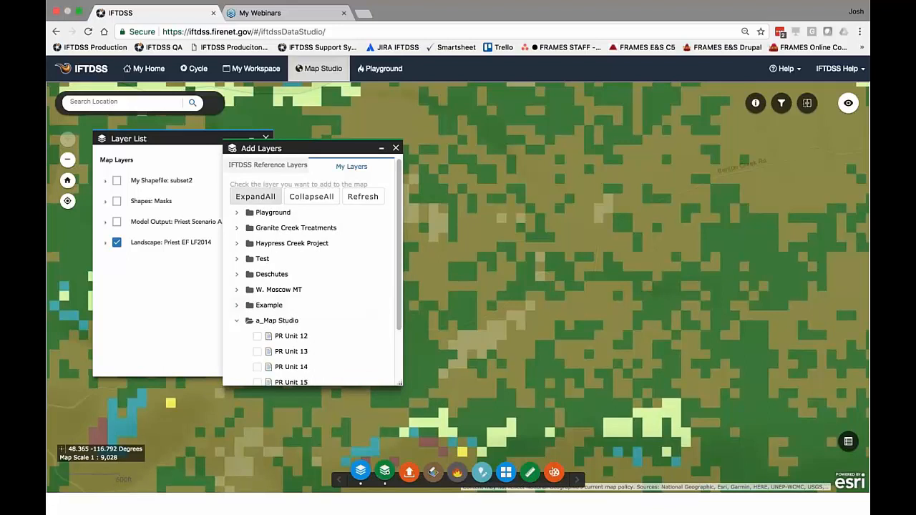
click(258, 169)
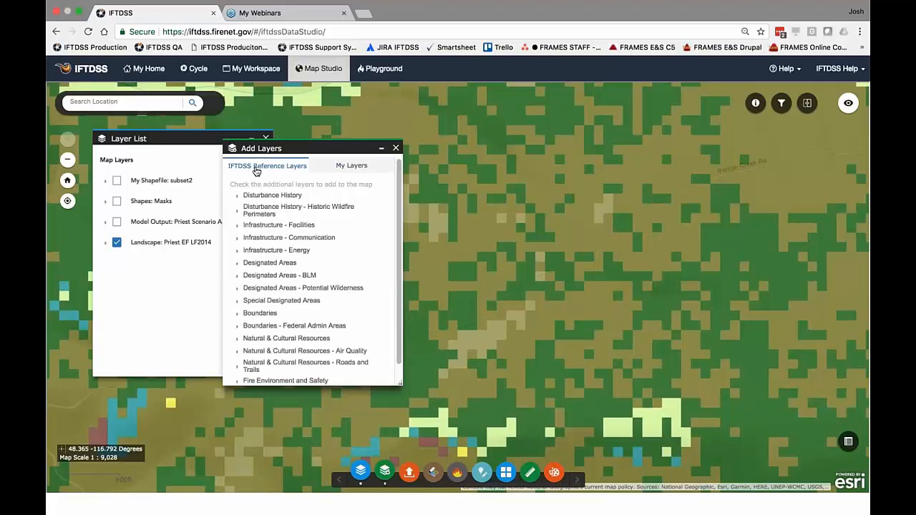
drag(324, 148, 248, 191)
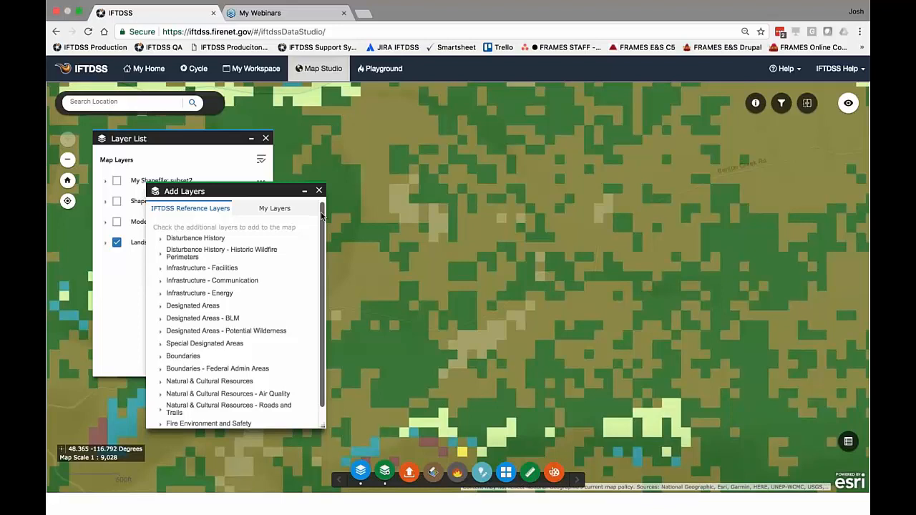
drag(321, 216, 322, 239)
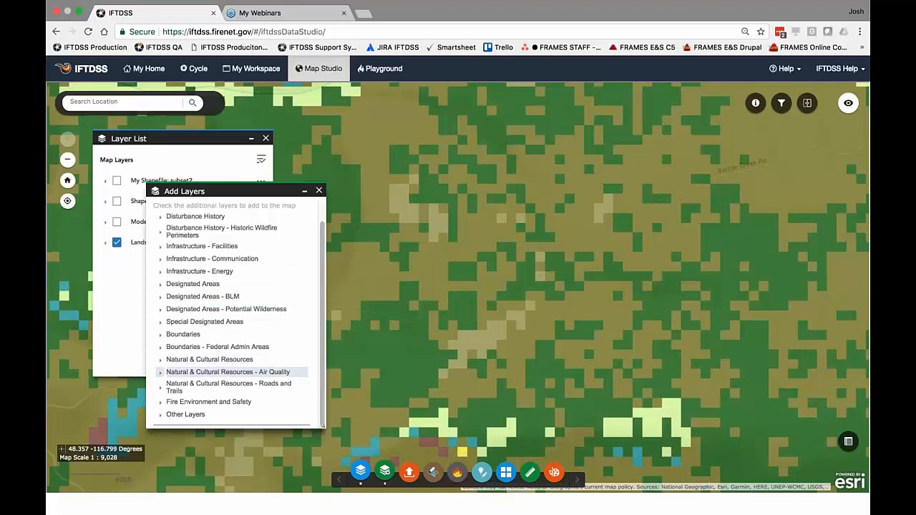
Step: Expand Other Layers among the IFTDSS Reference Layers and move Add Layers over the Layer List, clear of the landscape
click(185, 414)
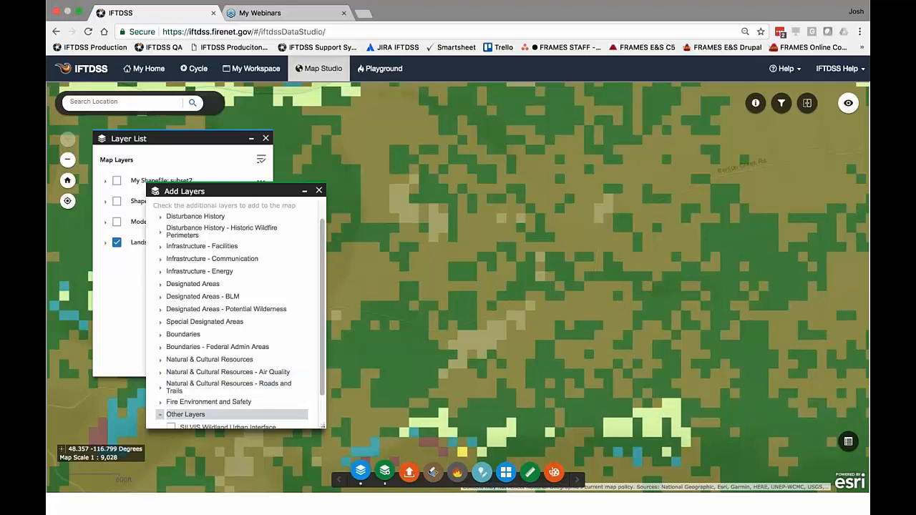
scroll(239, 390, down, 2)
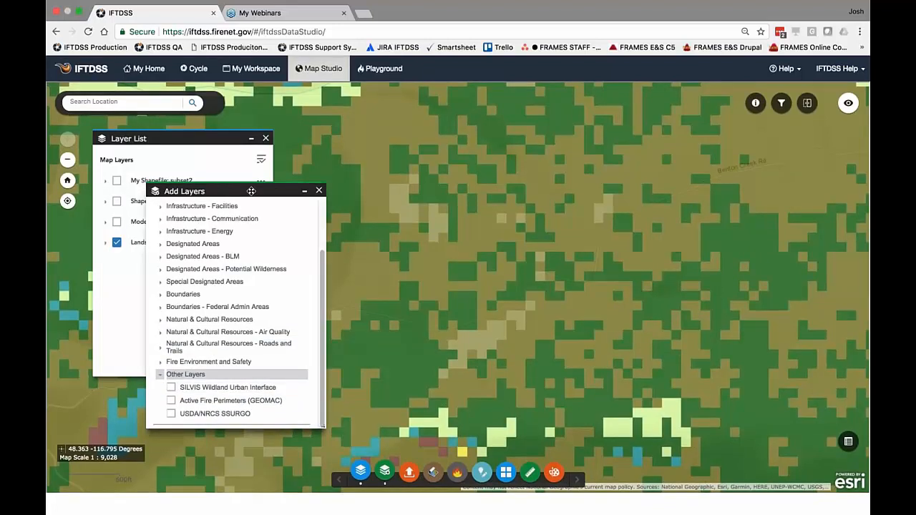
click(67, 158)
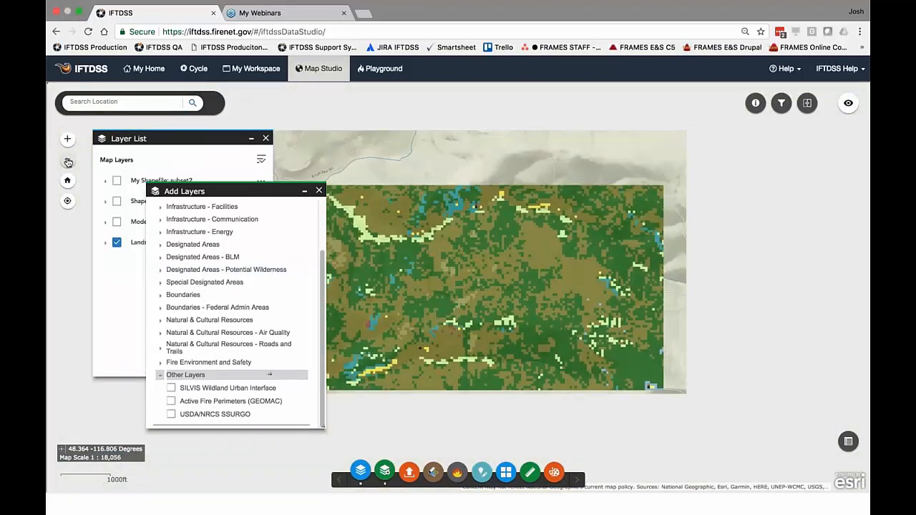
click(67, 160)
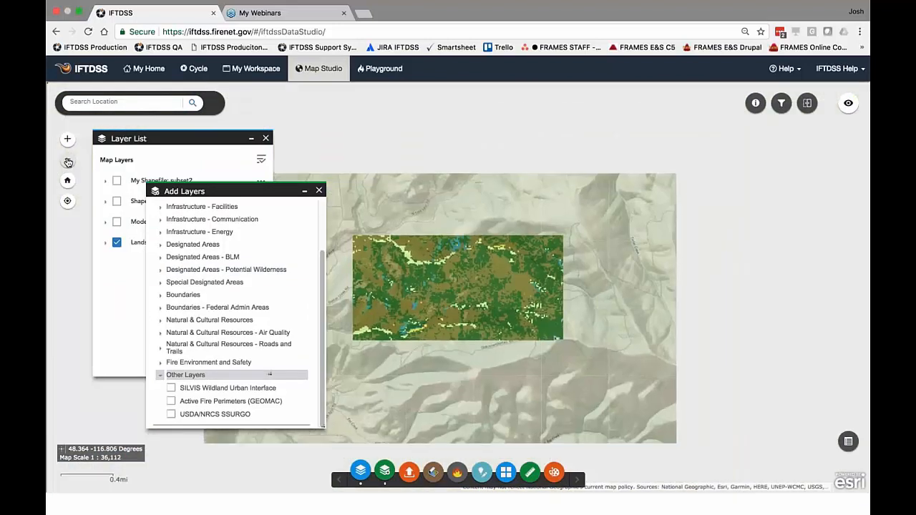
click(67, 161)
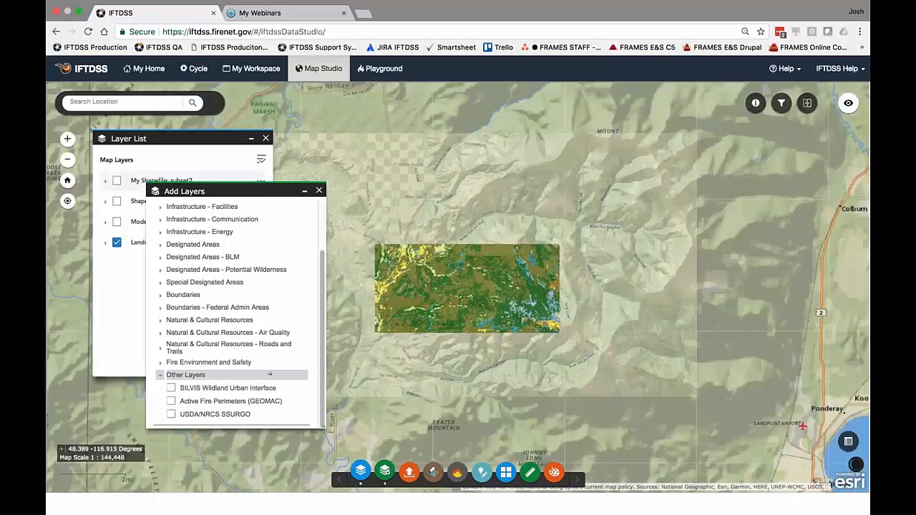
drag(222, 191, 169, 186)
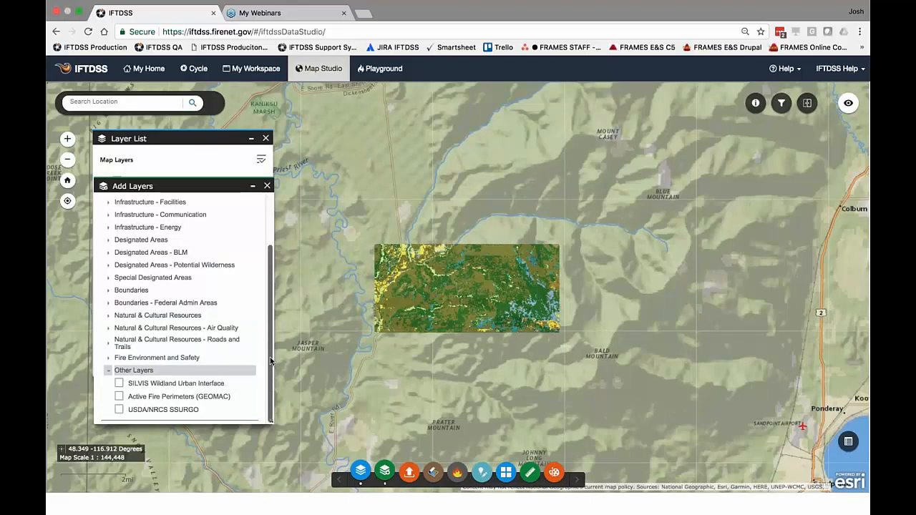
Step: Add the USFS Admin Boundaries layer from Boundaries - Federal Admin Areas and uncover the Layer List's visibility checkboxes
drag(270, 357, 264, 277)
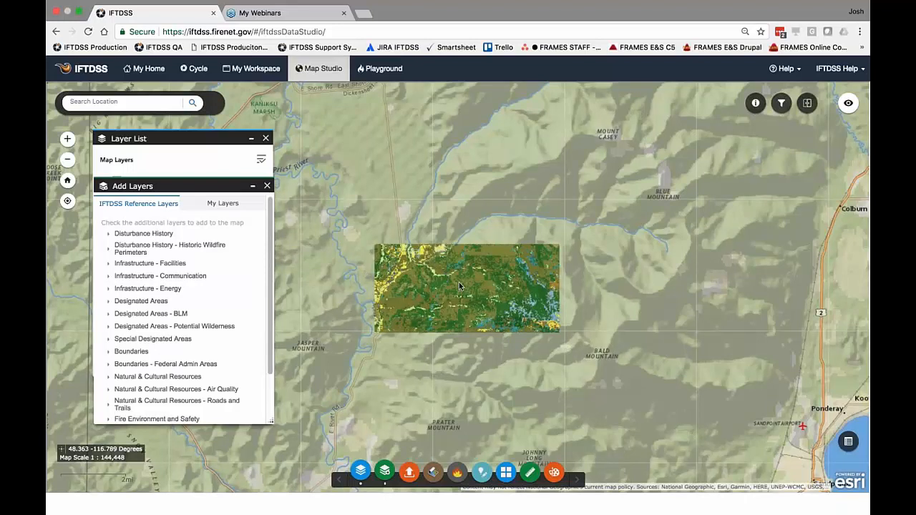
scroll(269, 227, down, 3)
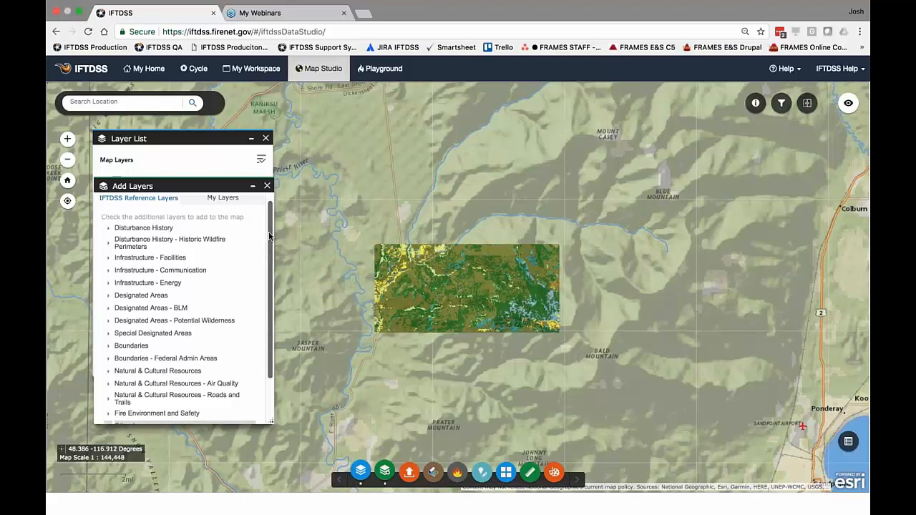
scroll(269, 273, down, 1)
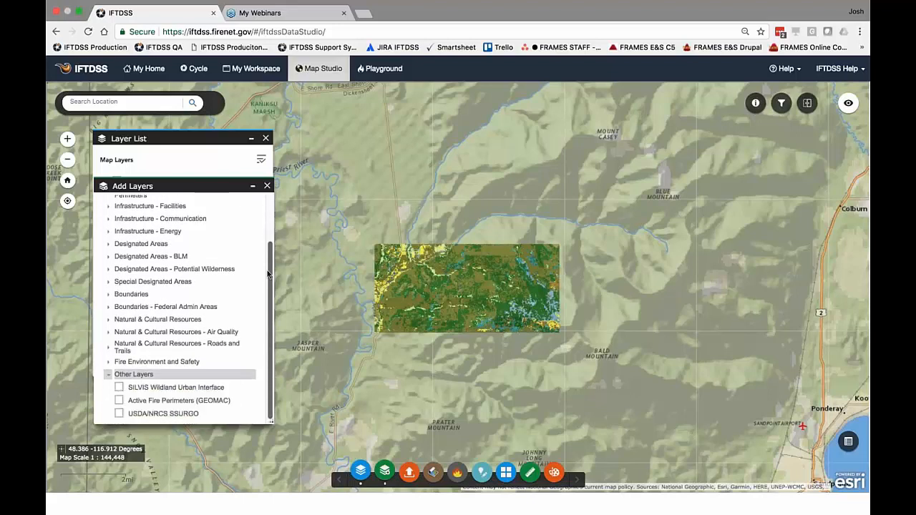
click(107, 308)
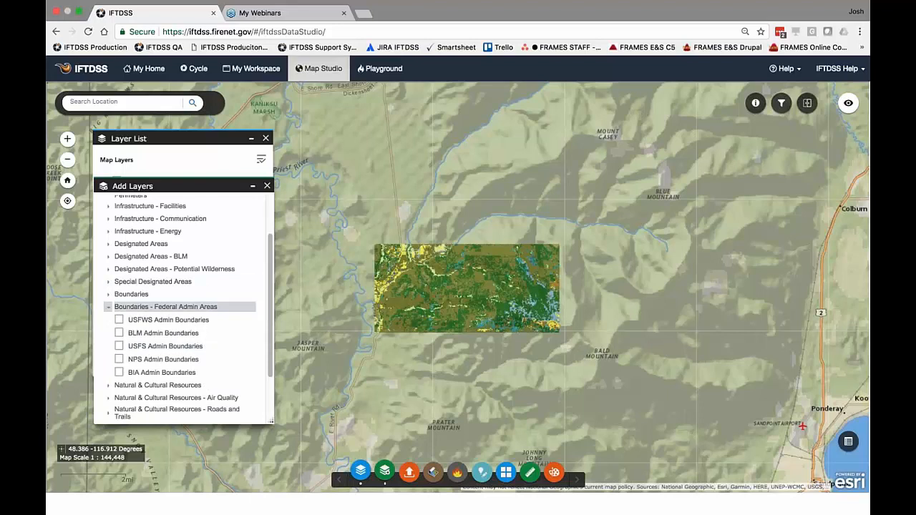
click(119, 346)
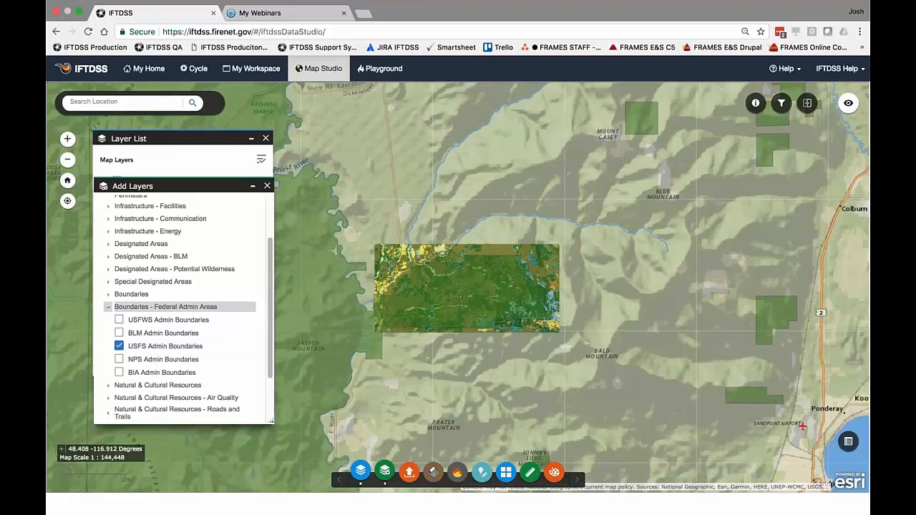
drag(218, 186, 247, 174)
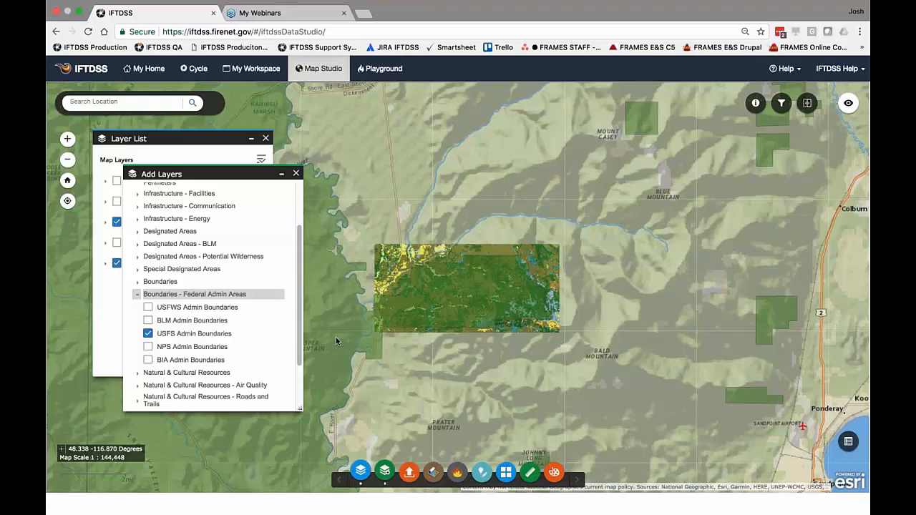
Step: Open Create/Edit Shapes, place it clear of the landscape, and select the USFS boundary there as a multipart polygon
click(482, 473)
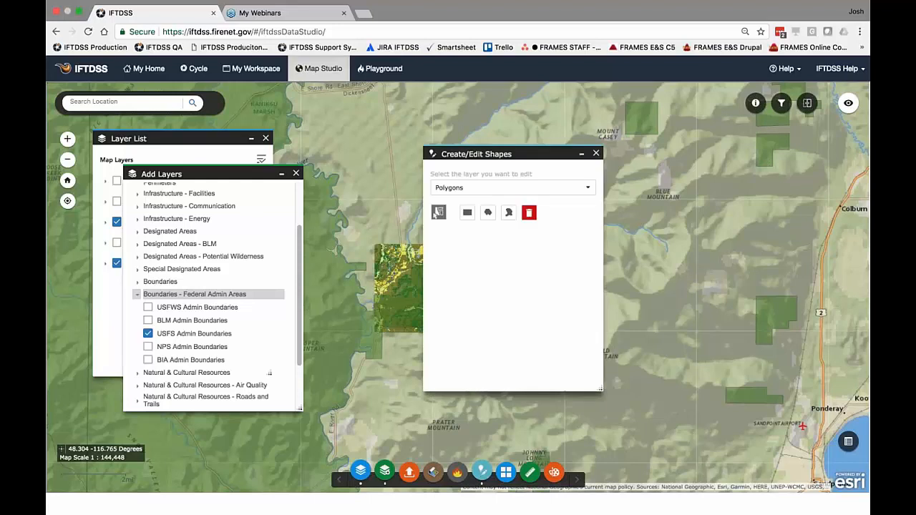
drag(485, 154, 237, 214)
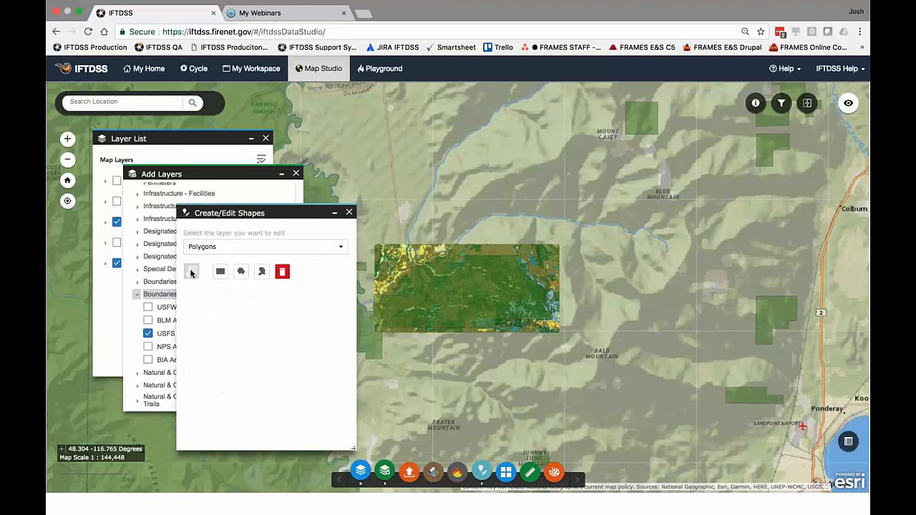
click(192, 273)
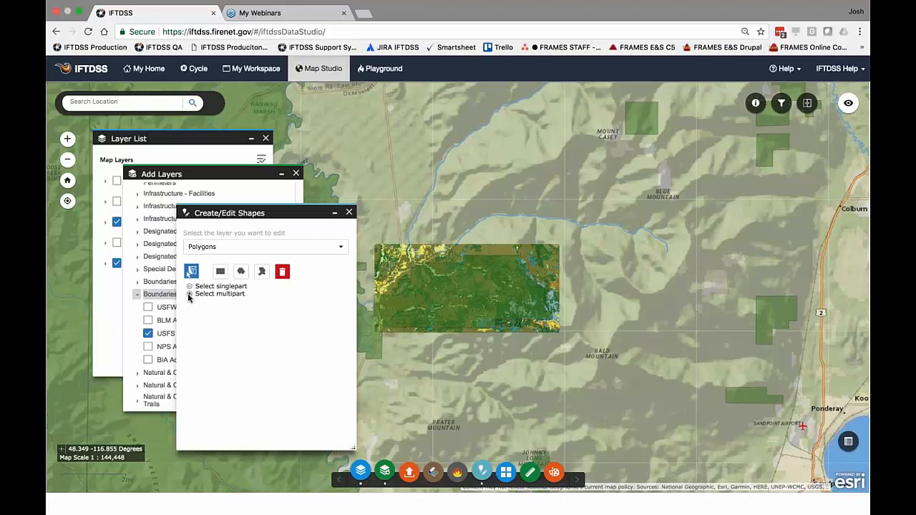
click(500, 284)
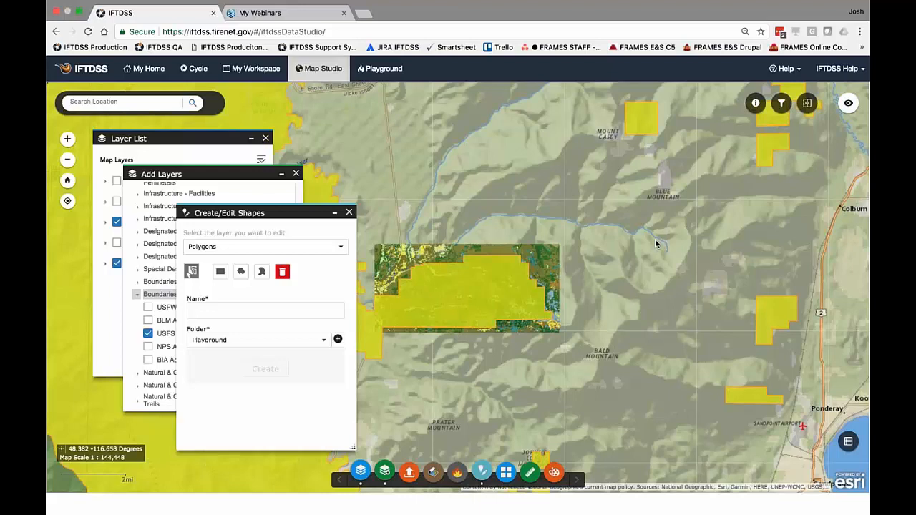
Step: Create a shape named Panhandle National Forest from the selected boundary in the a_Map Studio folder
click(267, 310)
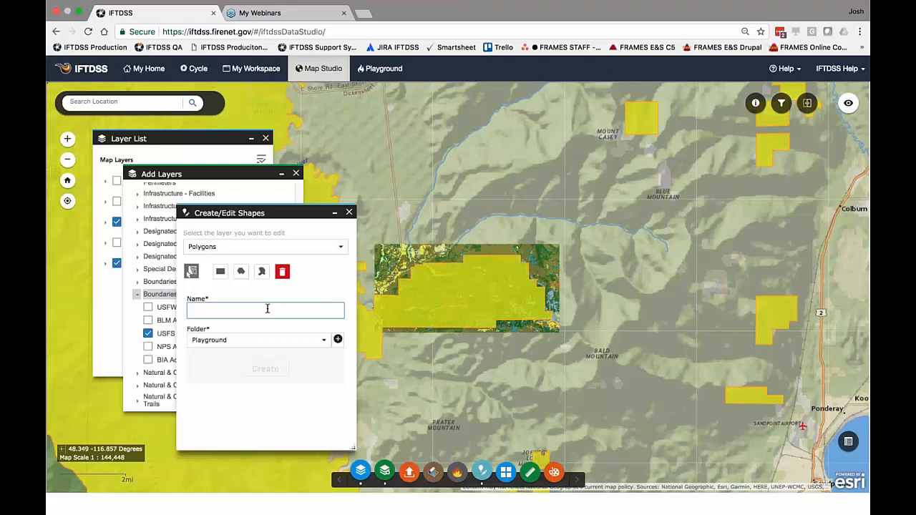
text(Pan)
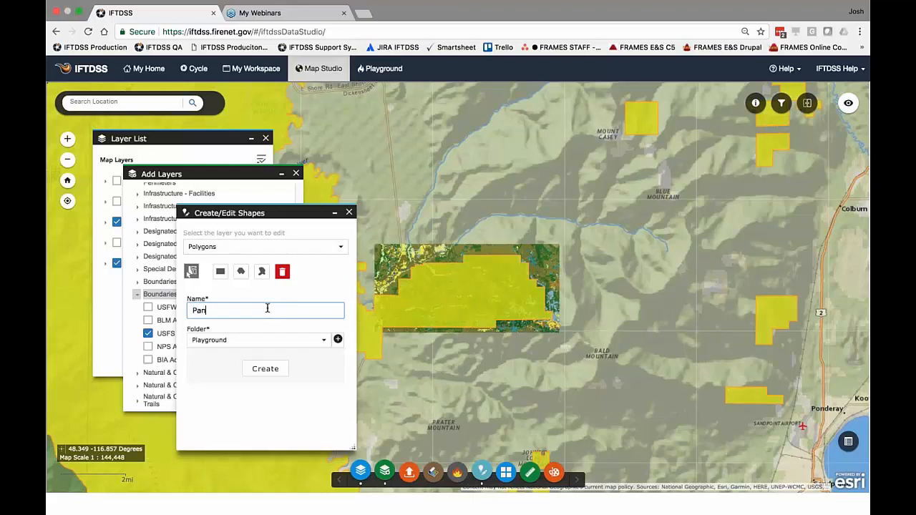
text(d)
text(handle Nationa)
text(l Forest)
click(287, 342)
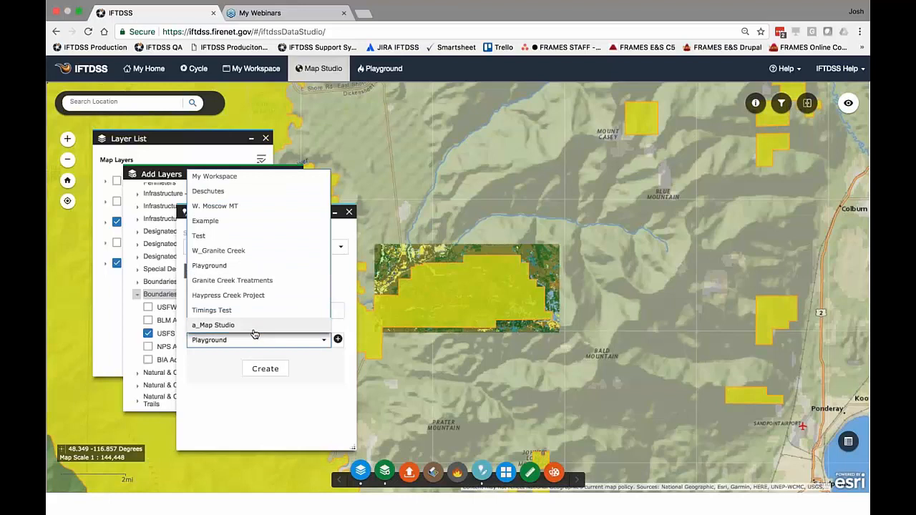
click(256, 327)
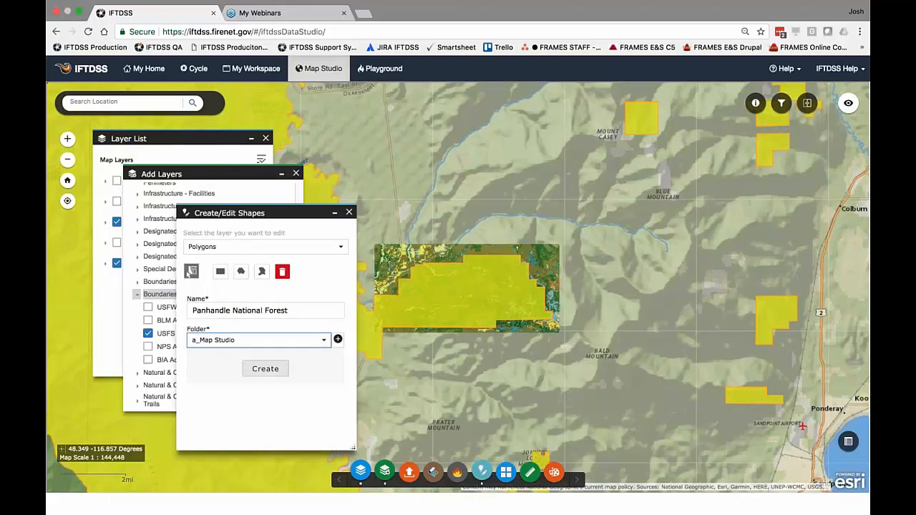
click(263, 369)
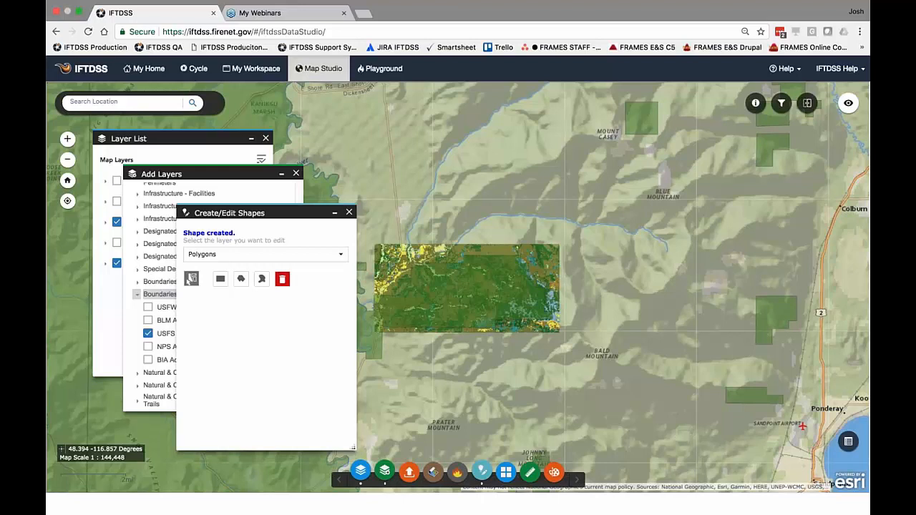
Step: Close Create/Edit Shapes and Add Layers to uncover the Layer List and the map
click(349, 213)
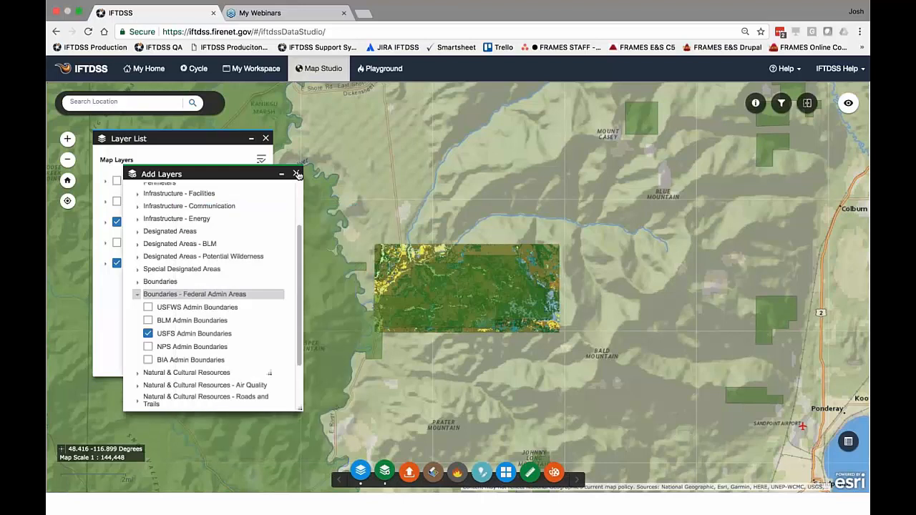
click(297, 175)
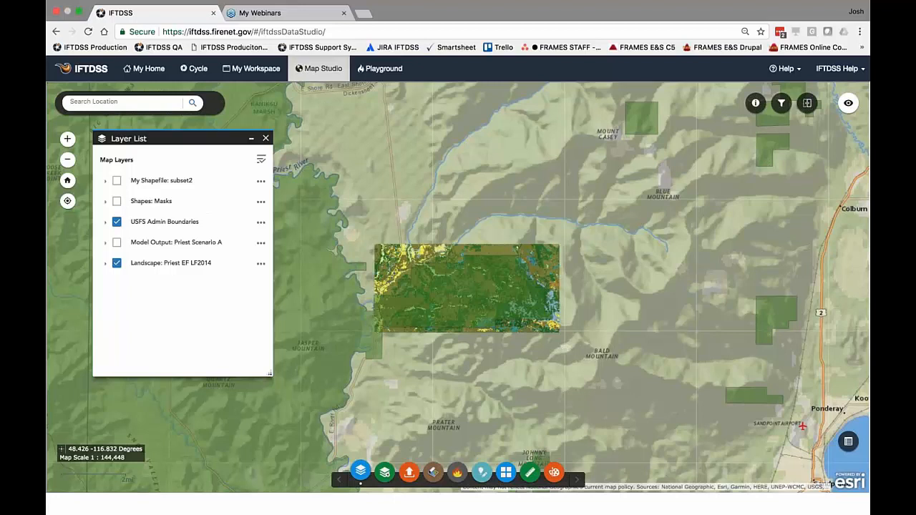
drag(392, 141, 454, 145)
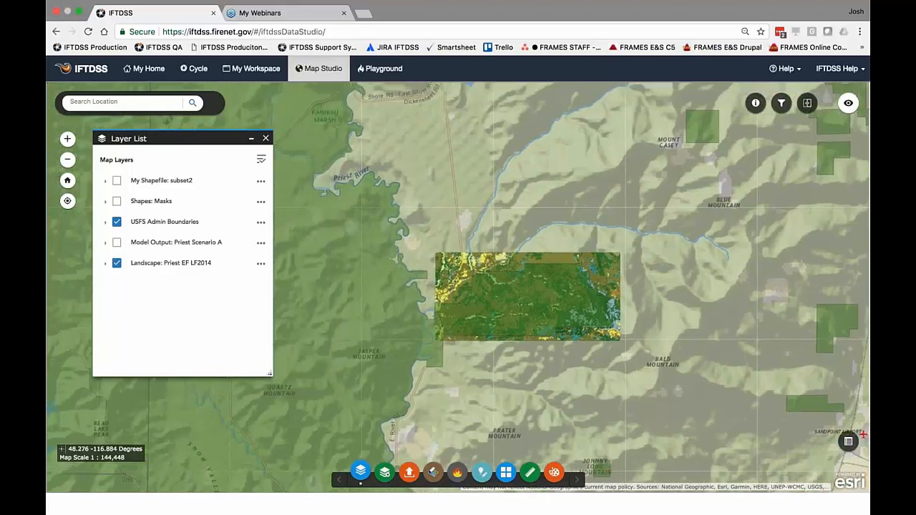
Step: Refresh My Layers in Add Layers, add Panhandle National Forest from the a_Map Studio folder, and remove subset2 from the map
click(385, 474)
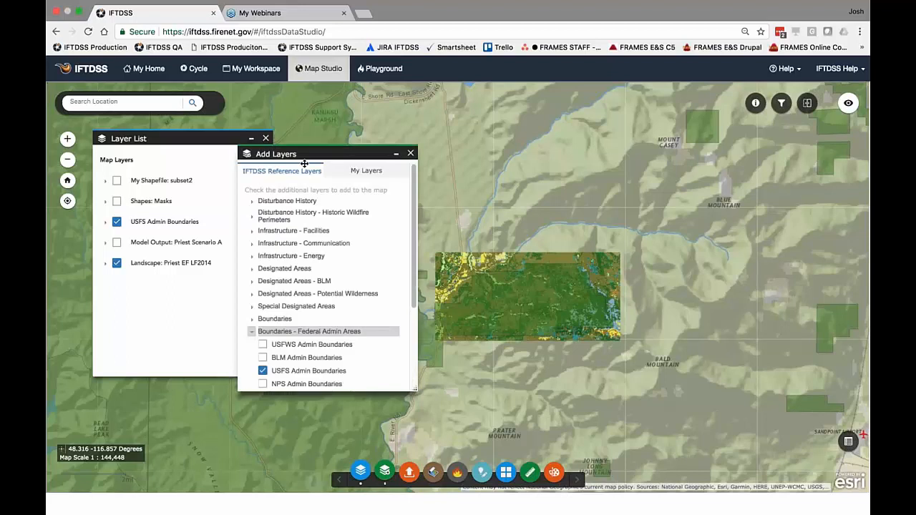
click(305, 201)
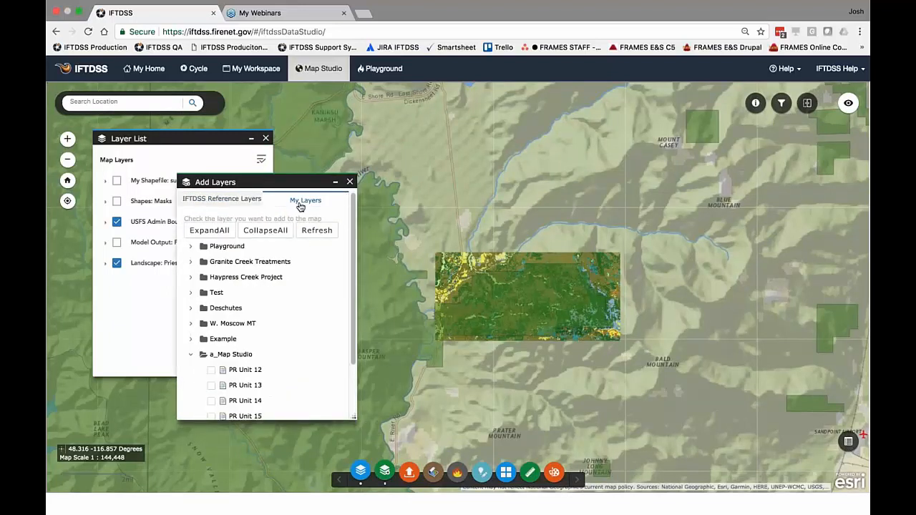
drag(355, 228, 354, 283)
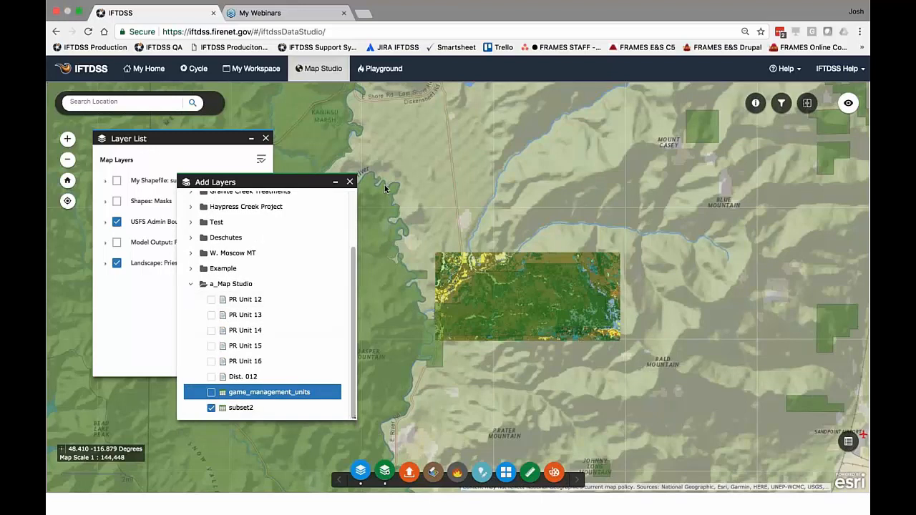
drag(353, 285, 353, 215)
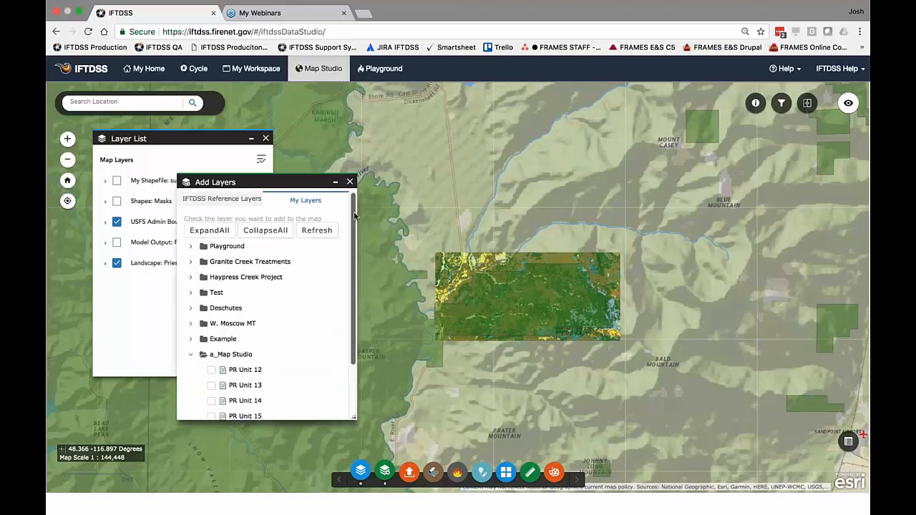
click(309, 230)
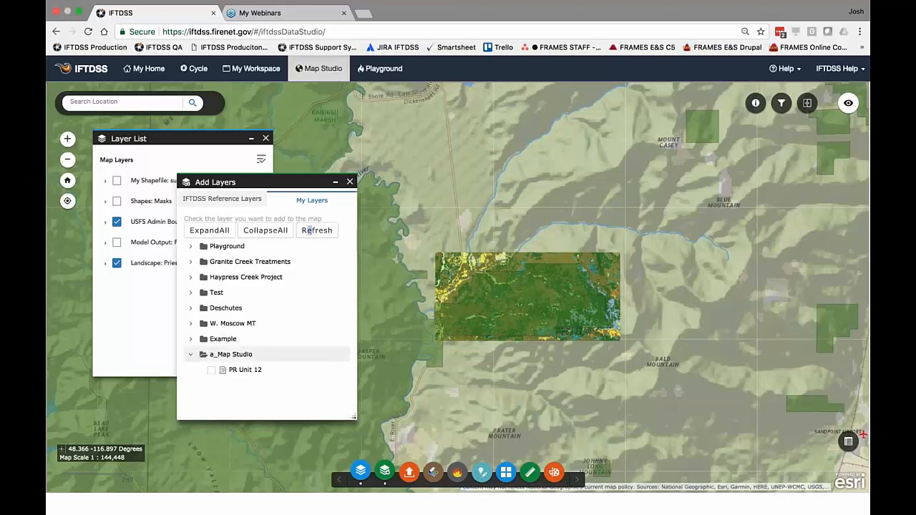
scroll(352, 237, down, 3)
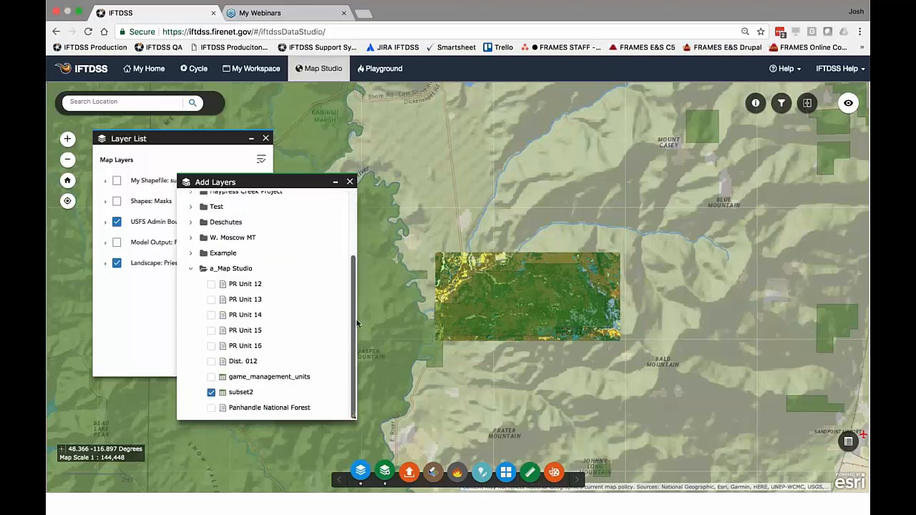
click(211, 408)
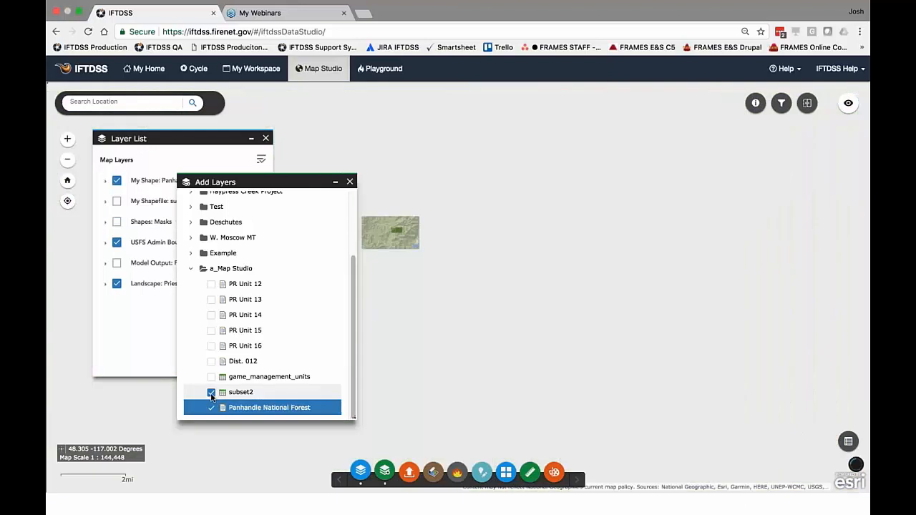
click(211, 393)
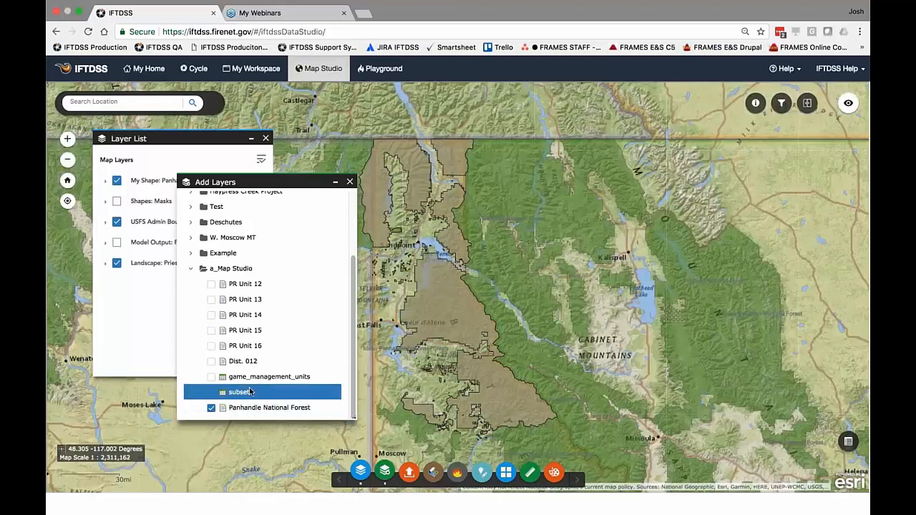
Step: Close Add Layers and hide the Landscape: Priest EF LF2014 and USFS Admin Boundaries layers
click(349, 182)
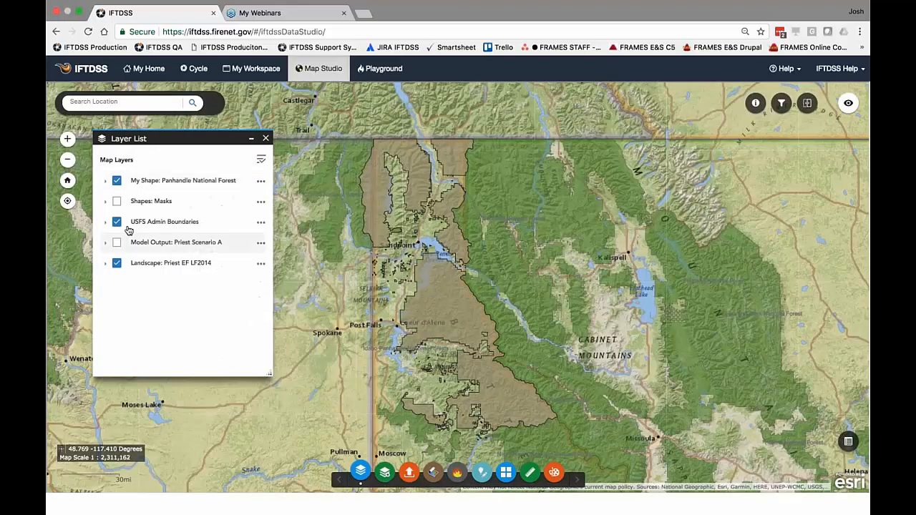
click(117, 264)
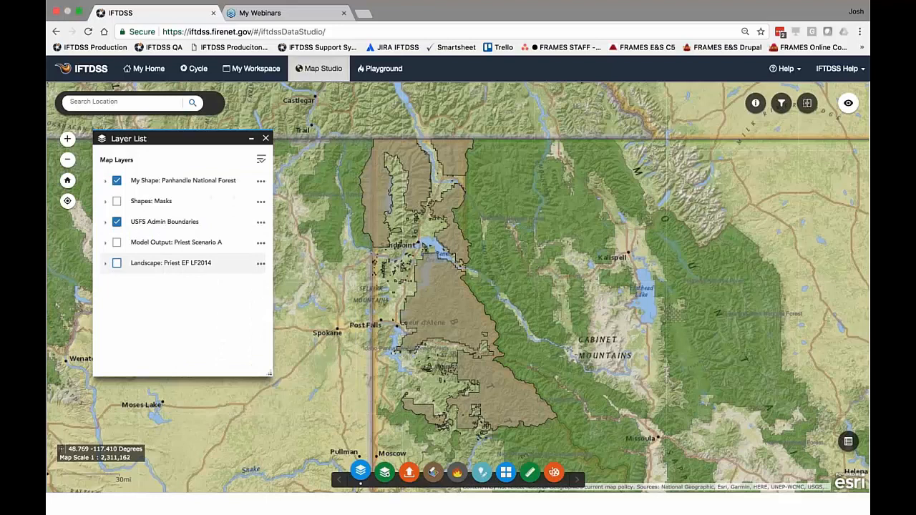
click(117, 222)
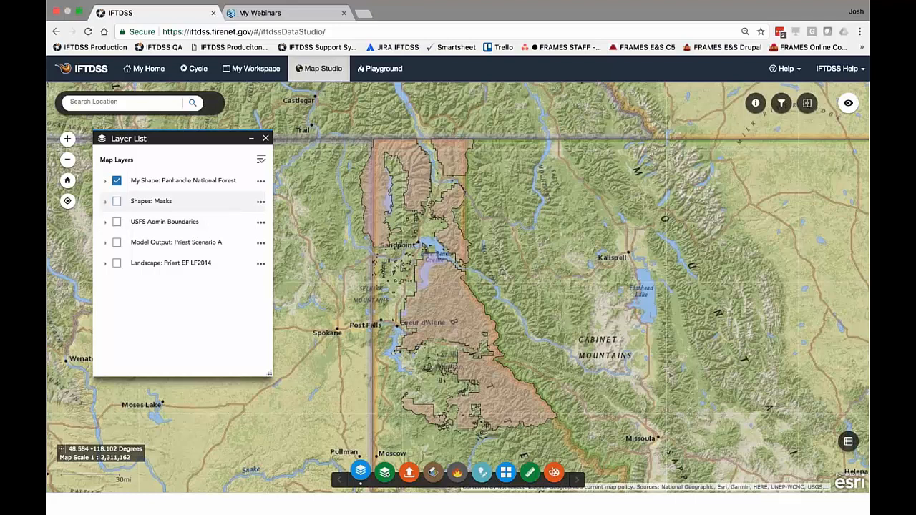
scroll(345, 402, right, 1)
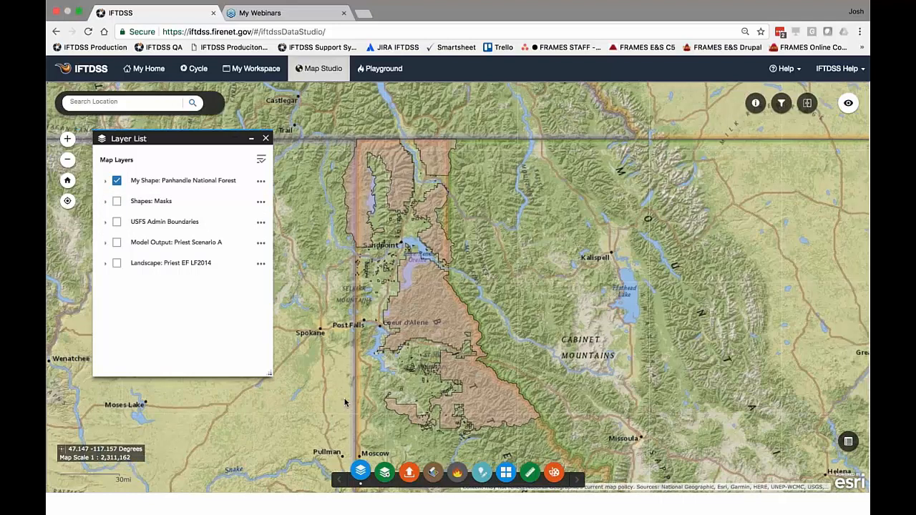
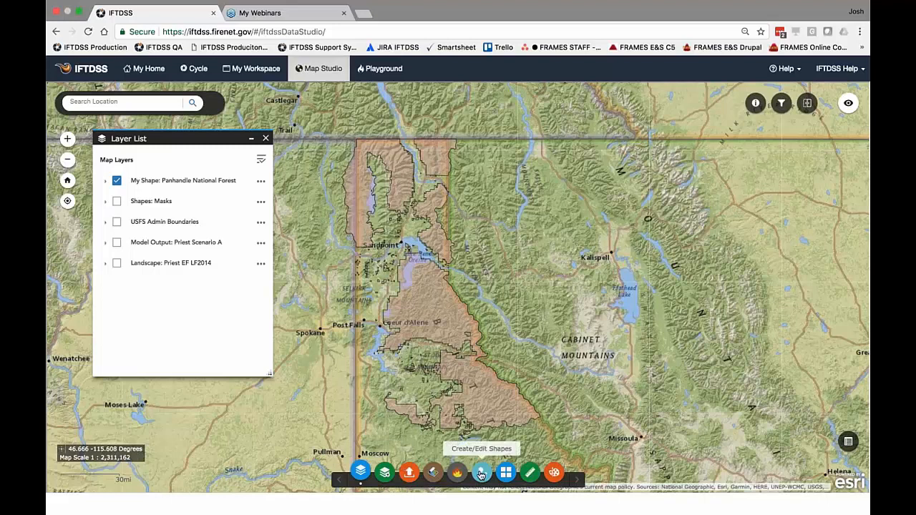
click(482, 474)
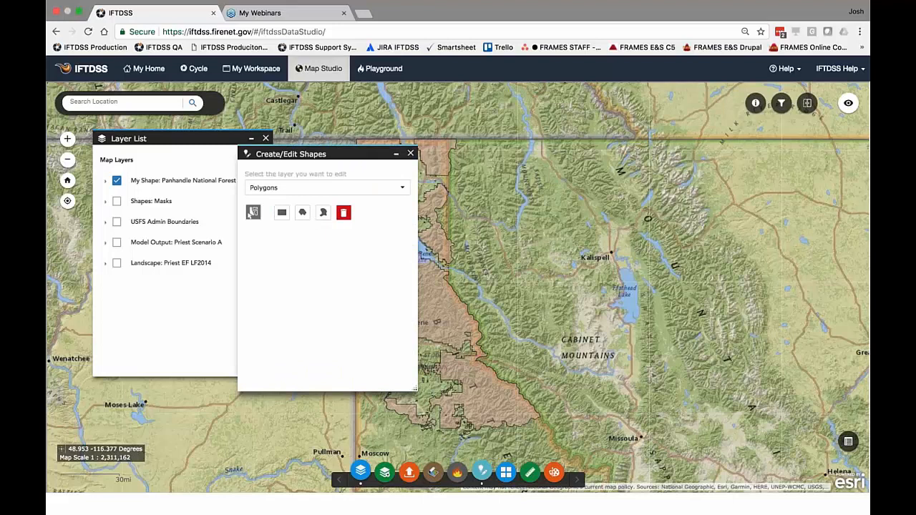
click(412, 155)
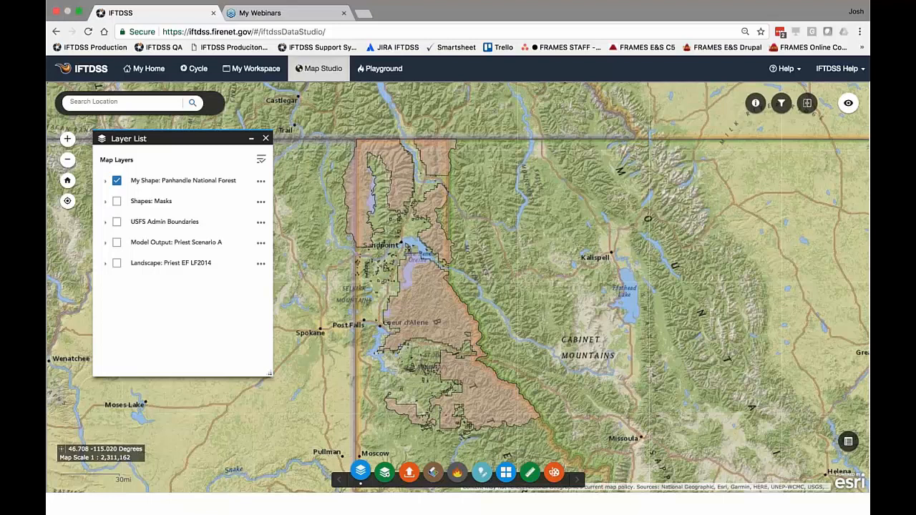
Step: Measure a distance in miles from inside the Panhandle National Forest shape eastward across its boundary, and close the Measurement tool
click(531, 474)
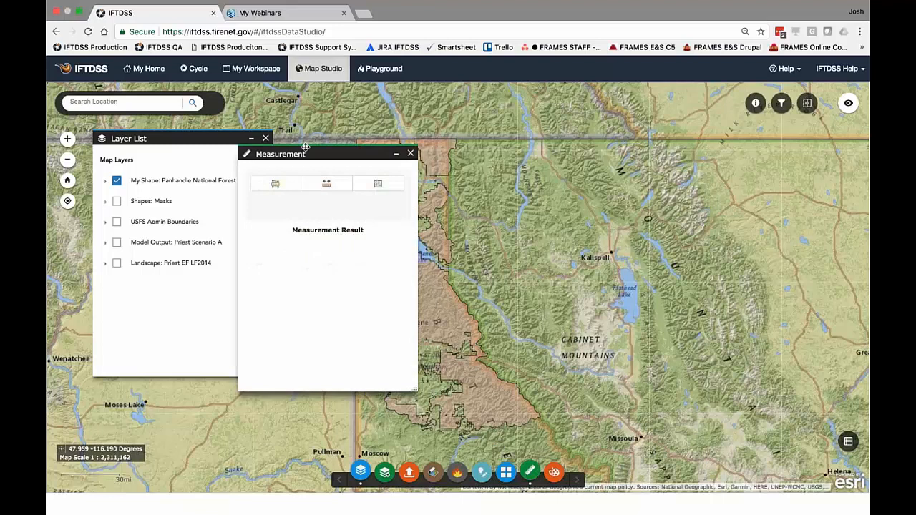
drag(290, 154, 160, 177)
click(196, 202)
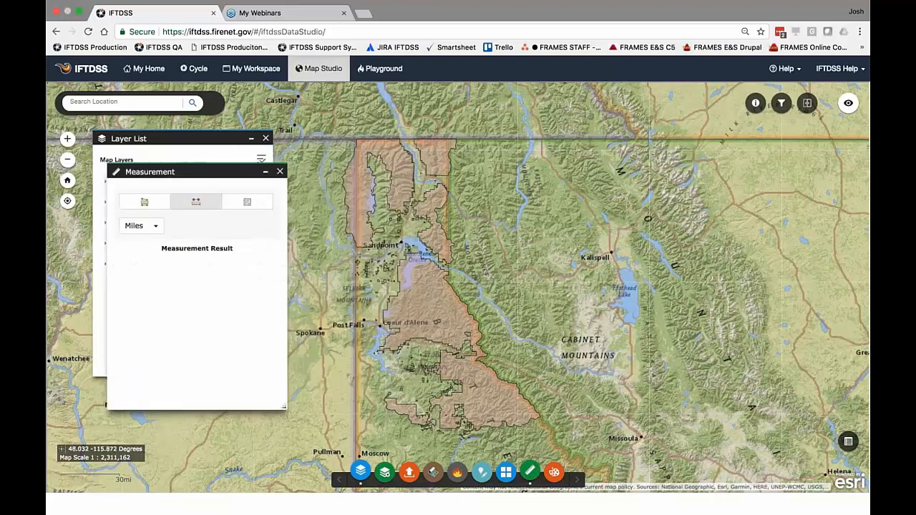
click(414, 301)
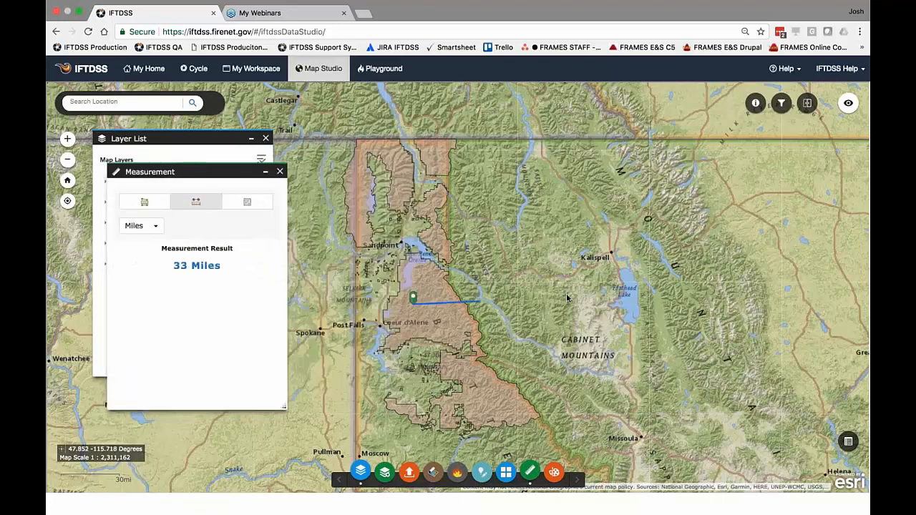
click(522, 291)
double_click(522, 288)
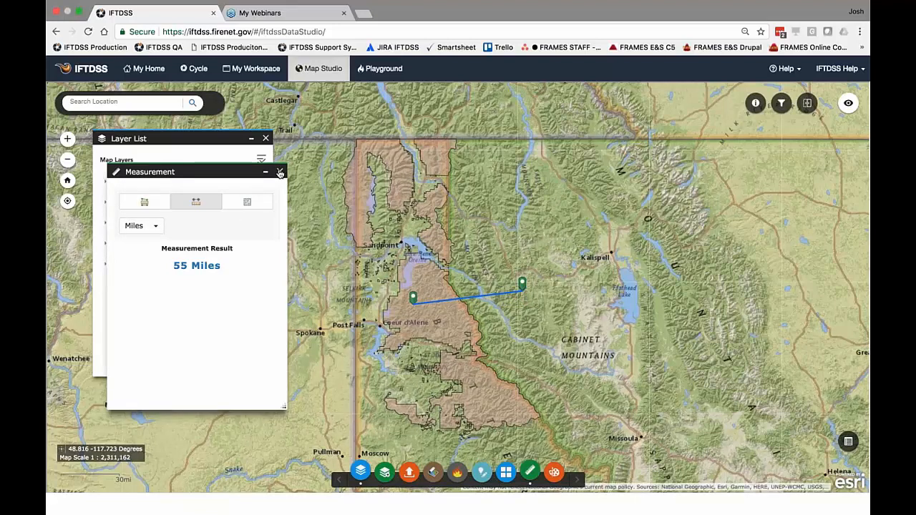
click(280, 173)
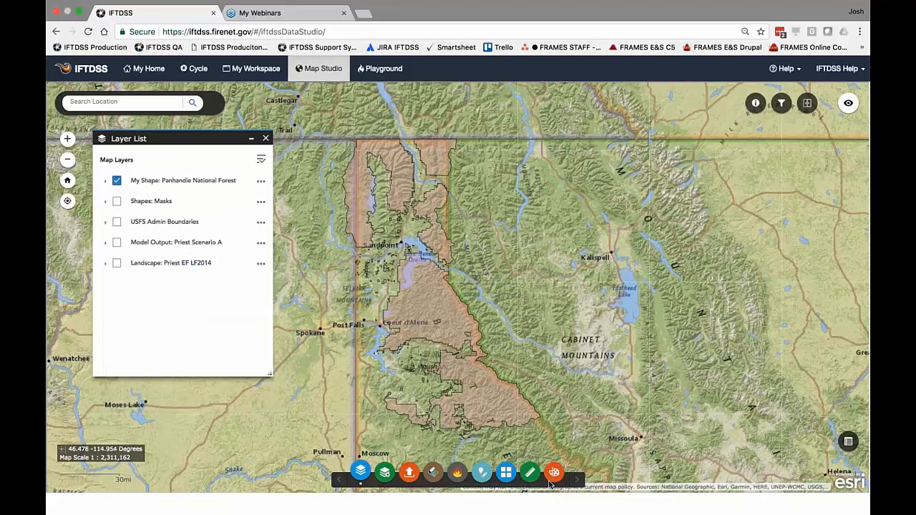
Step: Add a text graphic reading Map Studio Demo over the middle of the Panhandle National Forest shape with the Add Graphic Tool
click(554, 476)
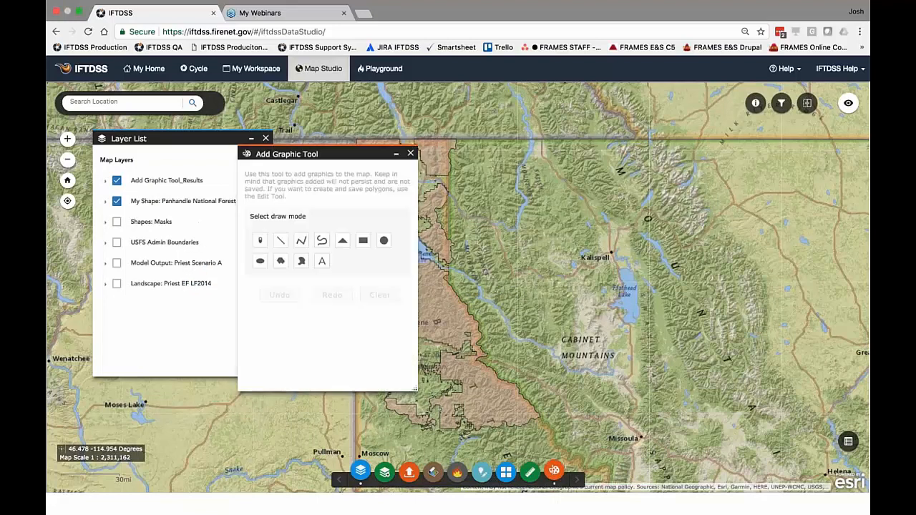
drag(348, 157, 263, 166)
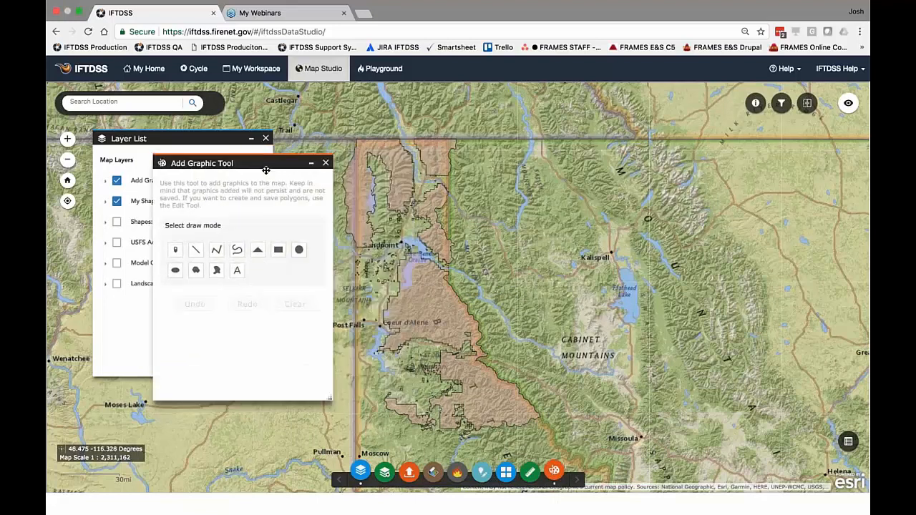
click(299, 250)
click(237, 271)
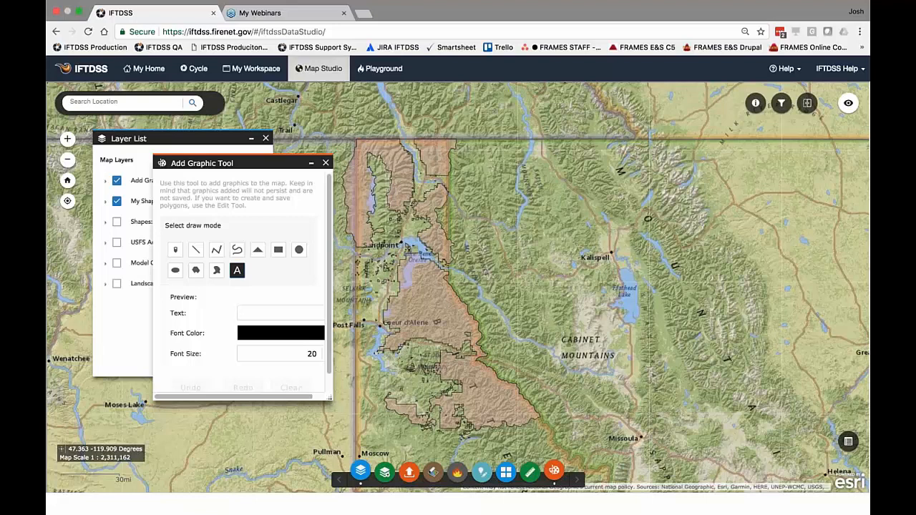
text(Map Studio Demo)
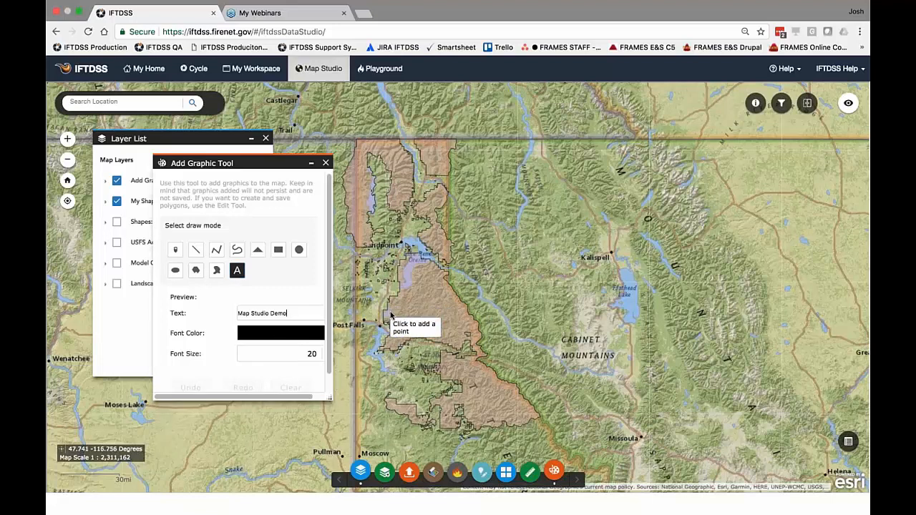
click(416, 306)
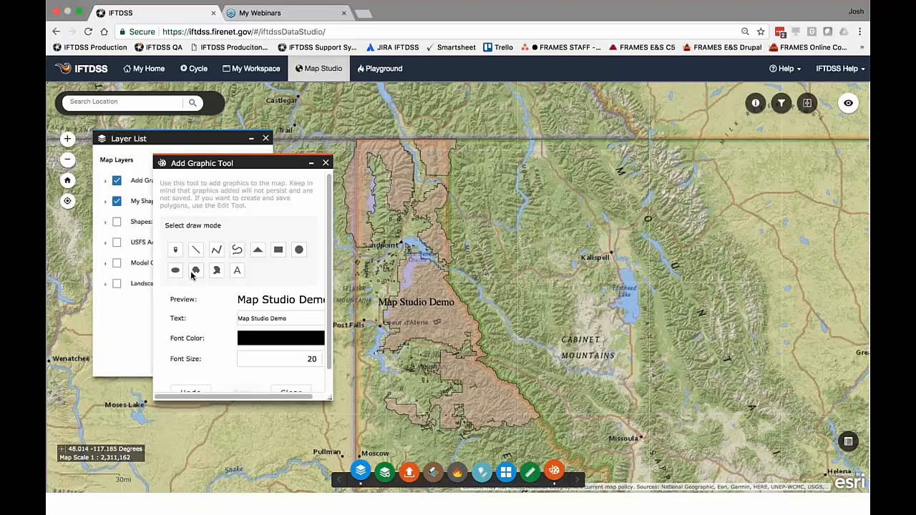
Step: Place a pink pin point graphic just west of the Map Studio Demo text, and close the Add Graphic Tool and the shape's popup
click(172, 251)
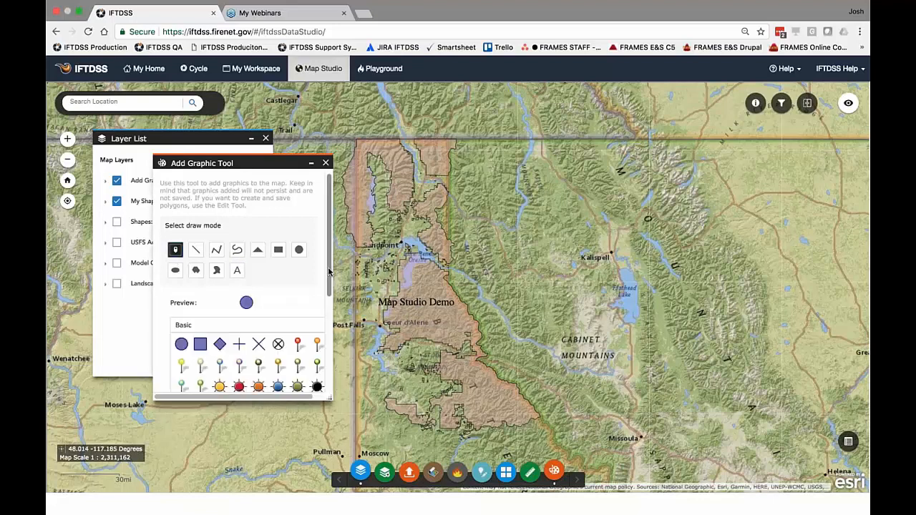
click(239, 368)
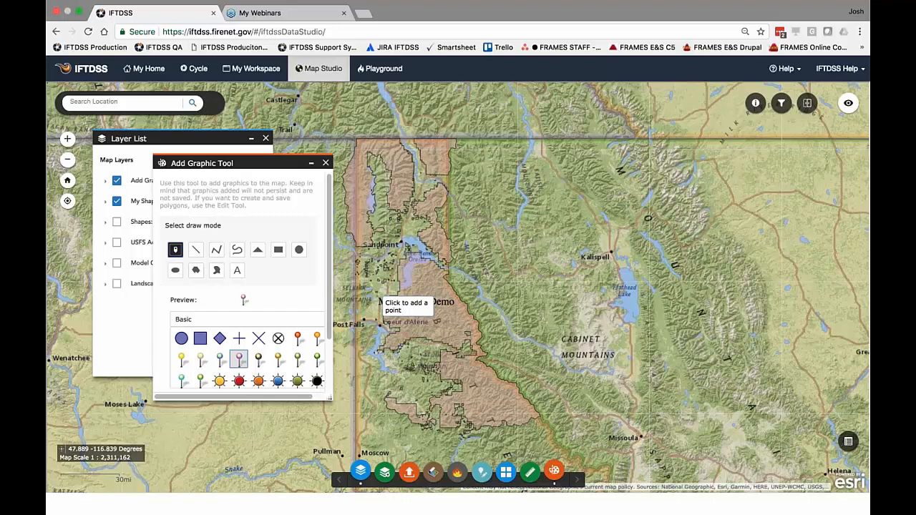
click(377, 303)
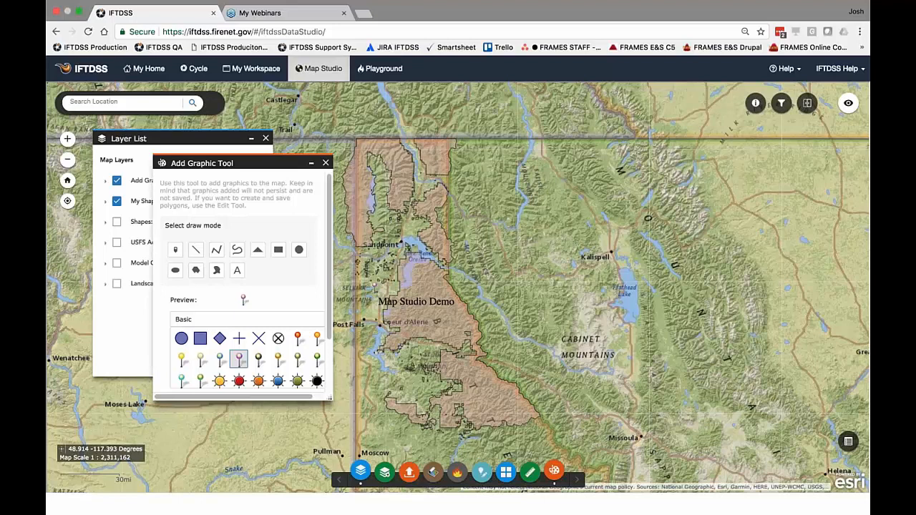
click(327, 165)
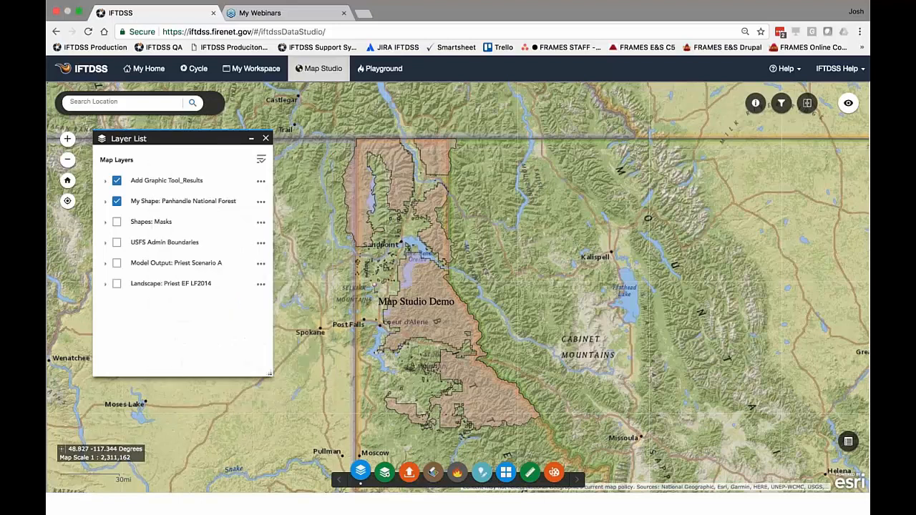
click(399, 315)
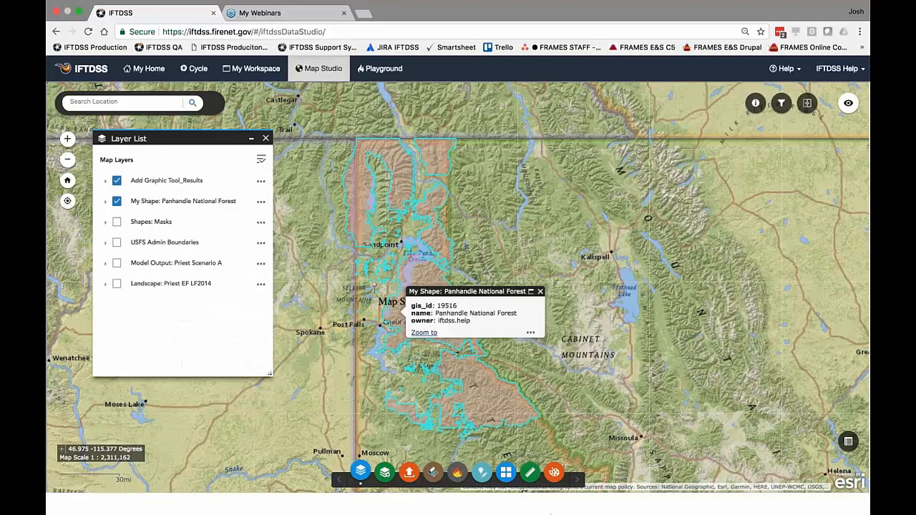
click(539, 292)
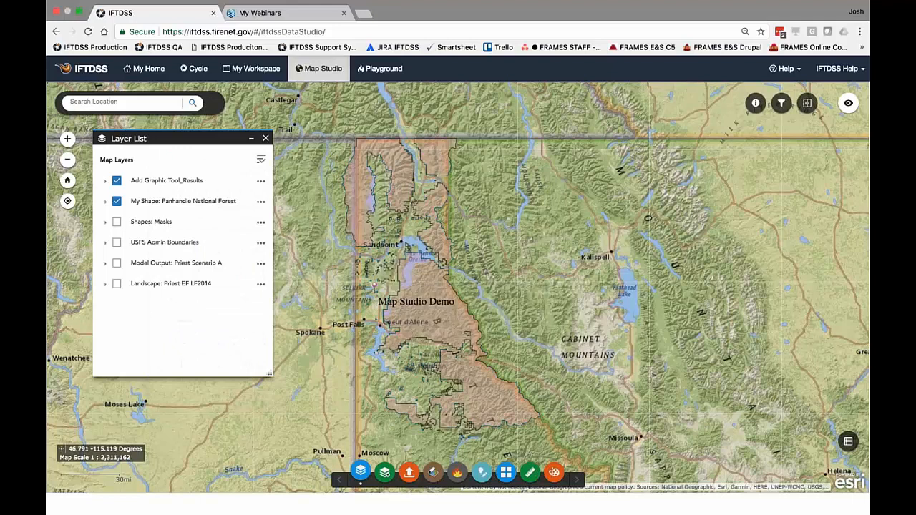
Step: Clear all added graphics from the map, close the Add Graphic Tool, and reposition the Layer List slightly lower
click(554, 473)
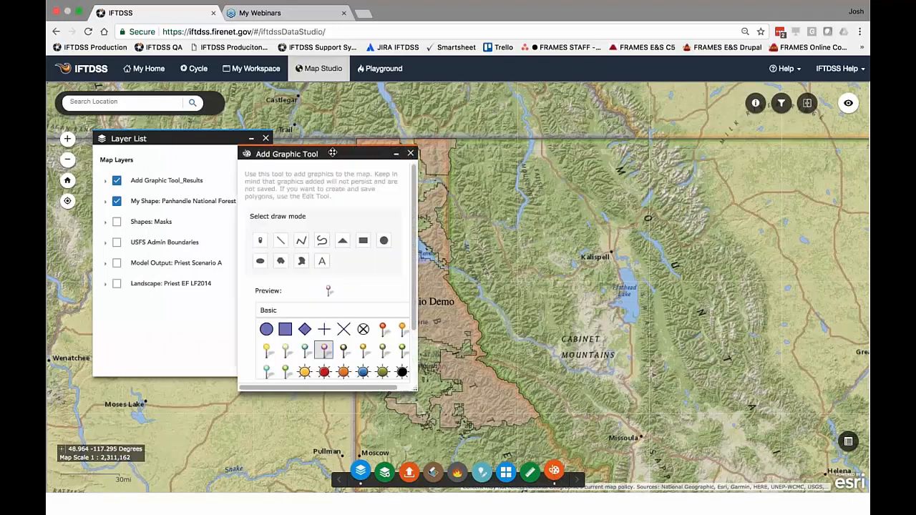
drag(331, 149, 588, 145)
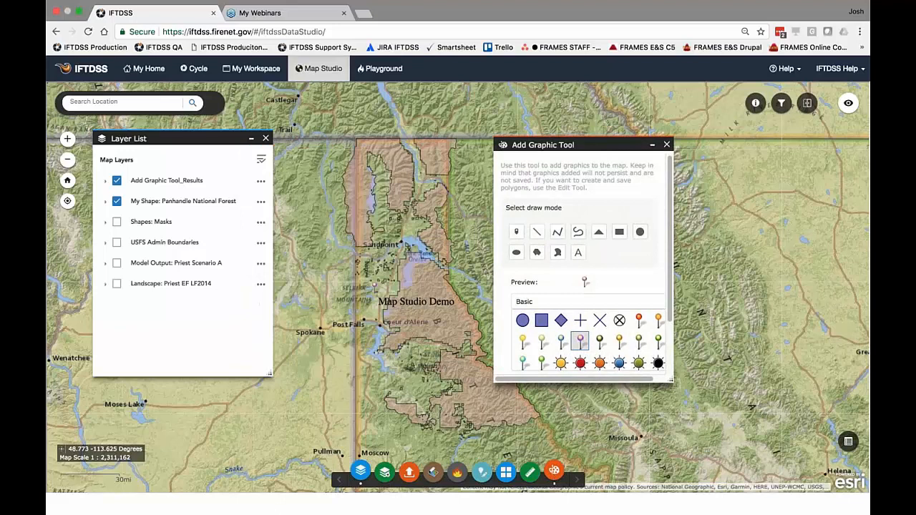
scroll(671, 187, down, 2)
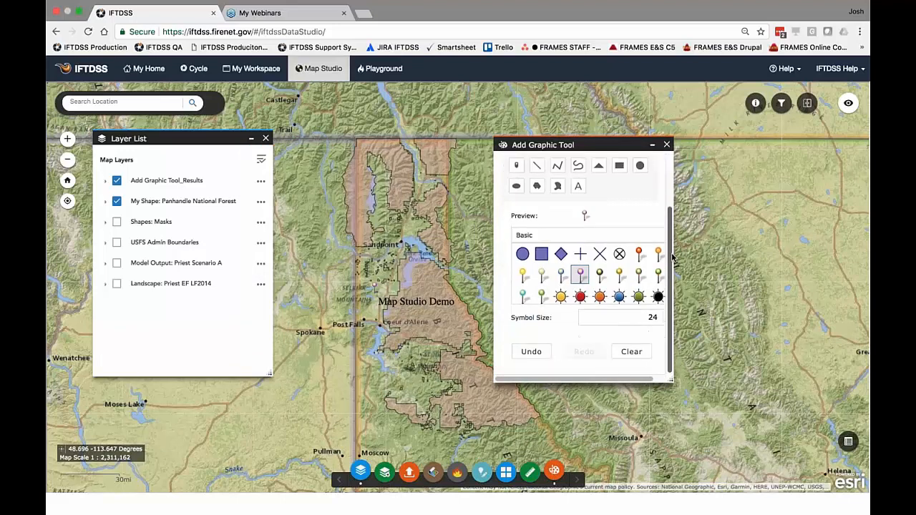
click(633, 353)
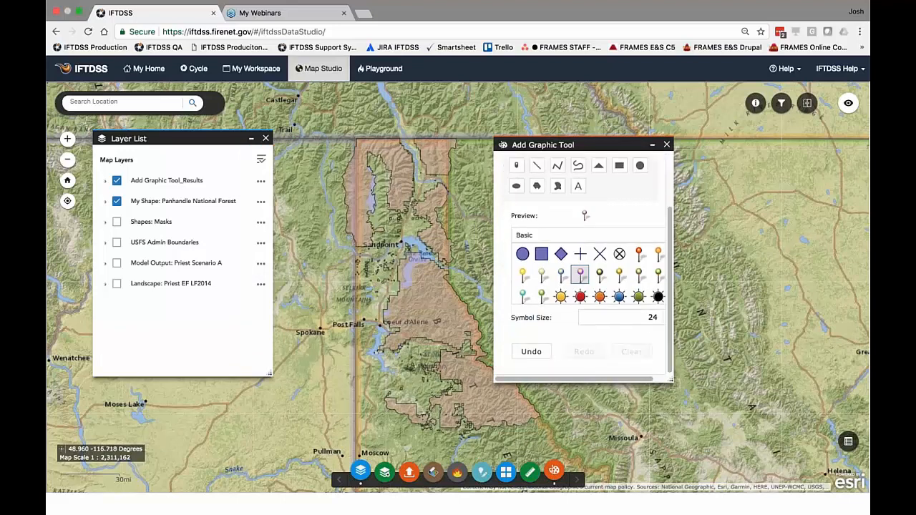
click(666, 145)
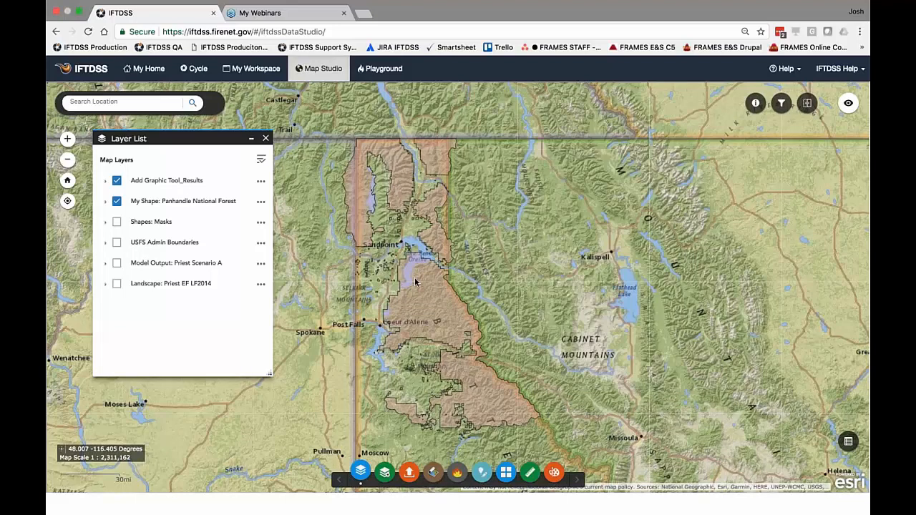
drag(194, 141, 187, 172)
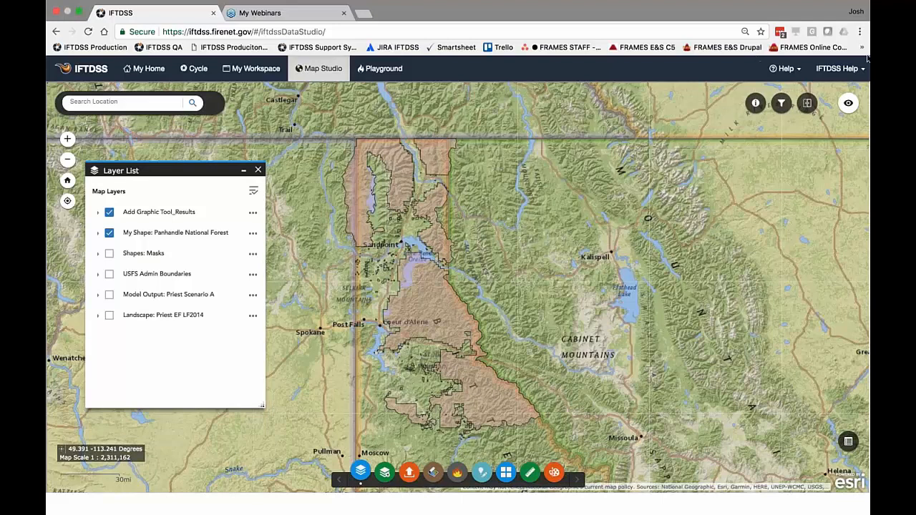
Step: Open the help page about Map Studio and review its tour video, topic links and notes on related operations
click(800, 72)
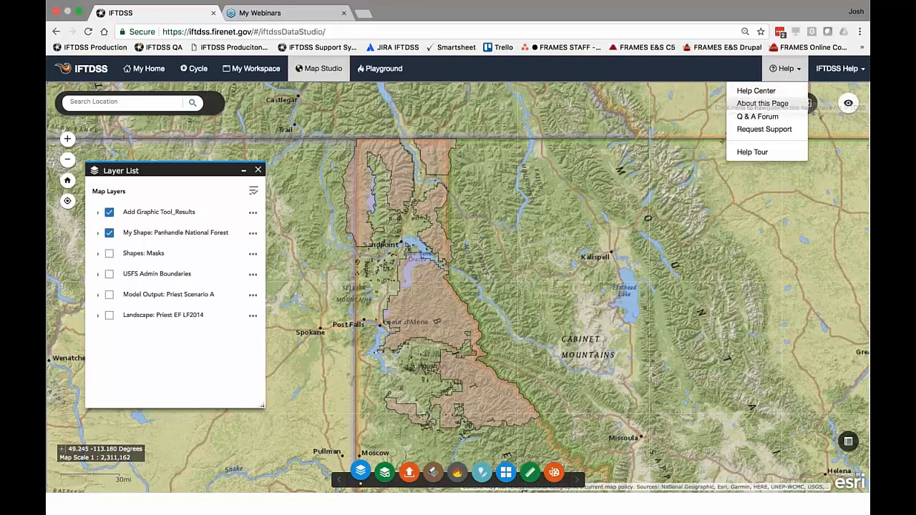
click(770, 105)
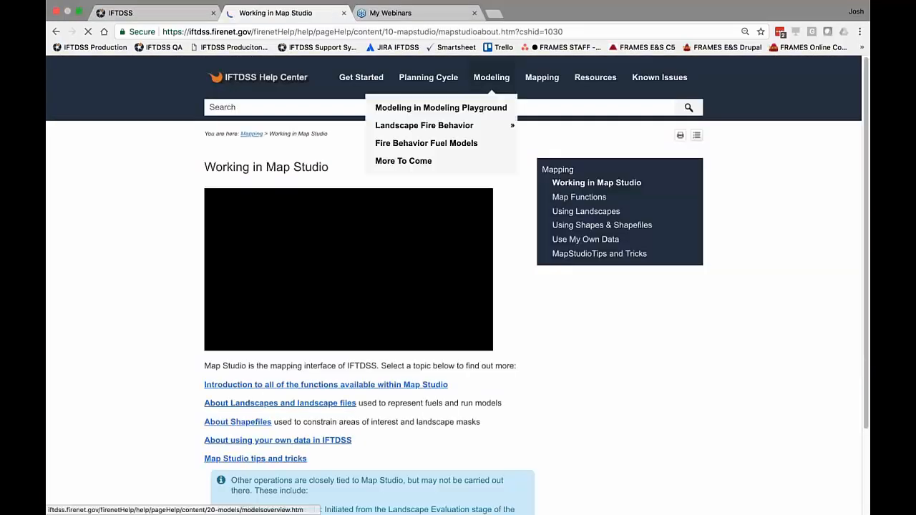
scroll(125, 224, down, 1)
scroll(125, 225, down, 3)
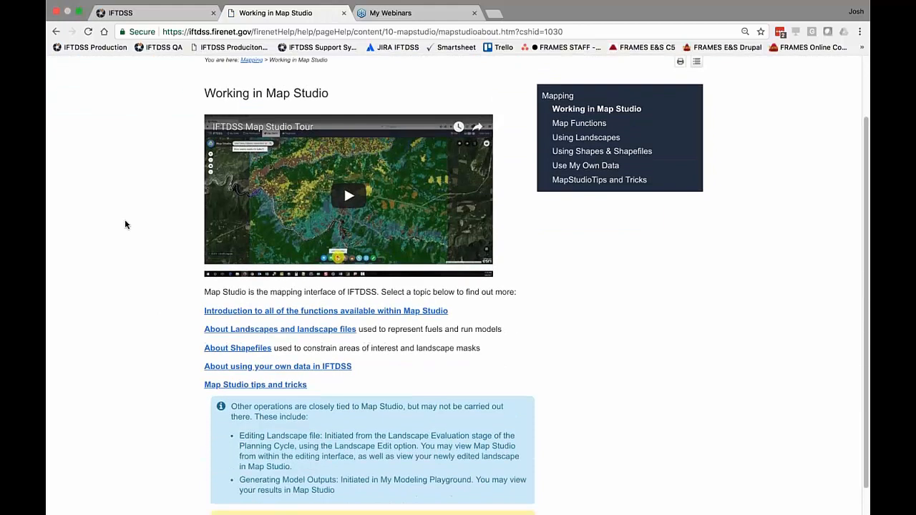
scroll(133, 228, down, 1)
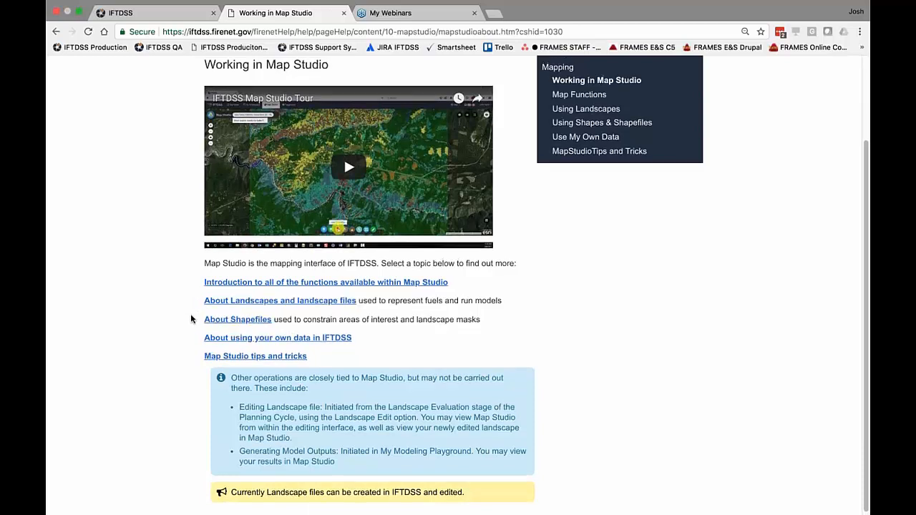
Step: Open the introduction to all Map Studio functions, review the overview, view its Map Overview topic, and show the Mapping help topics
scroll(190, 315, up, 3)
click(398, 314)
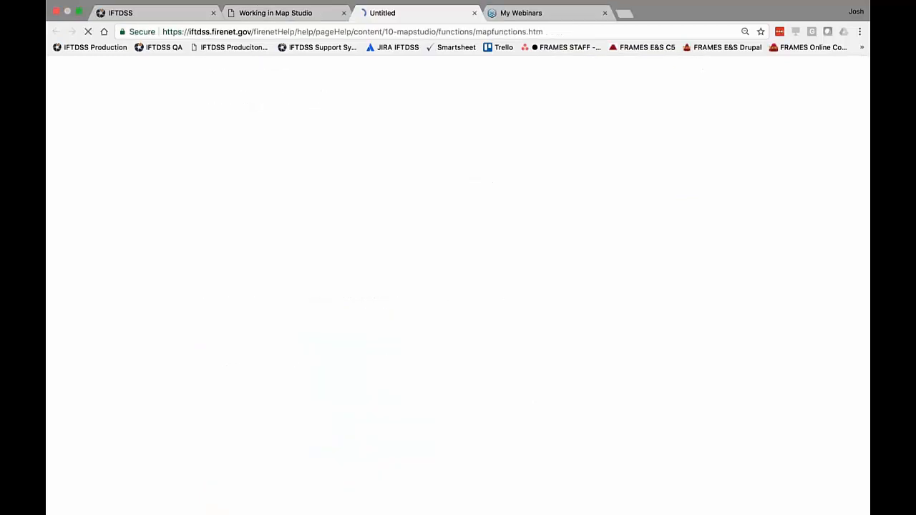
scroll(453, 304, down, 5)
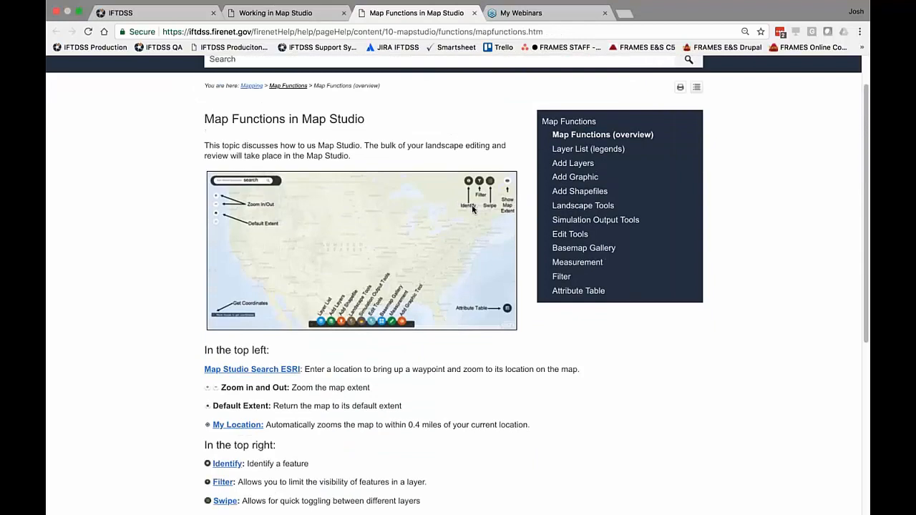
scroll(453, 305, down, 2)
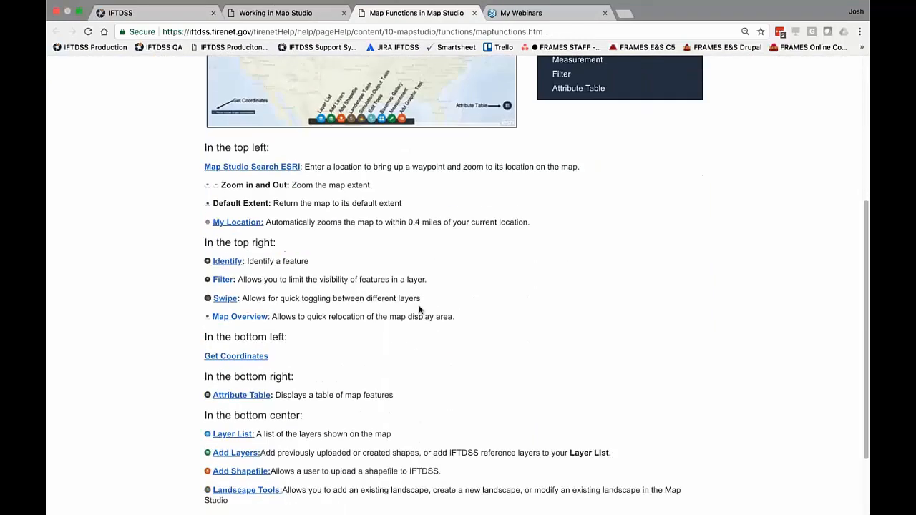
click(236, 317)
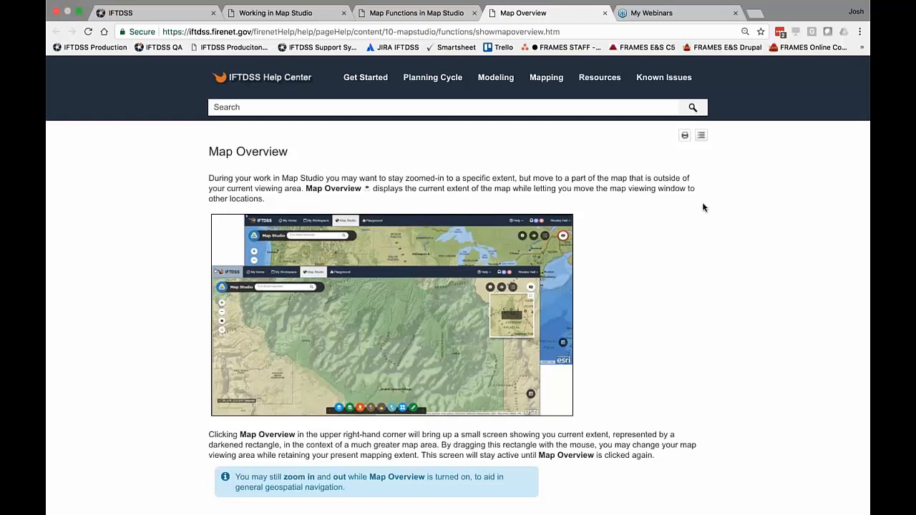
mouse_move(549, 79)
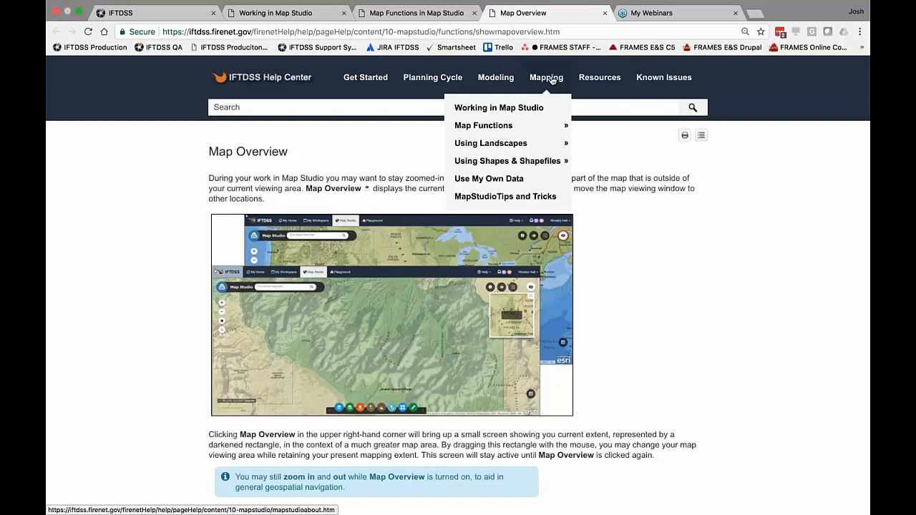
Step: Look through the landscape and shapefile topics in the Mapping help, and return to the Map Studio map
mouse_move(542, 126)
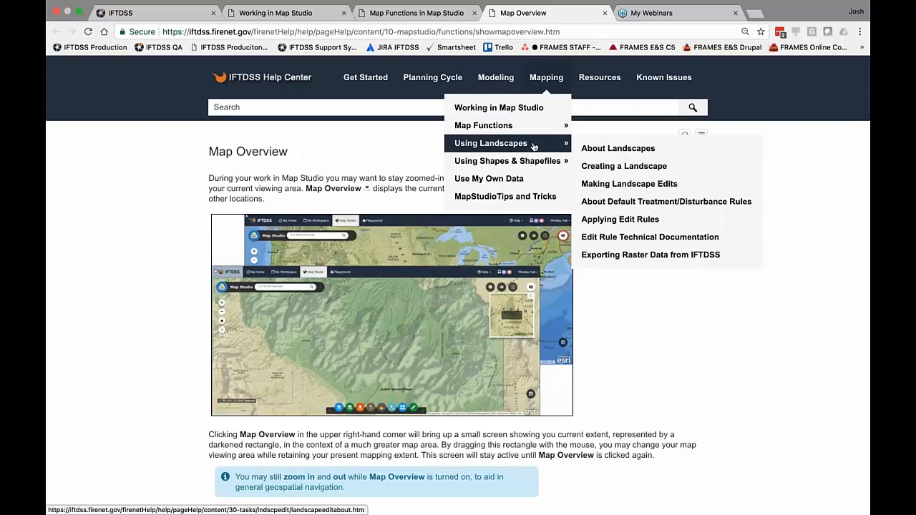
mouse_move(530, 156)
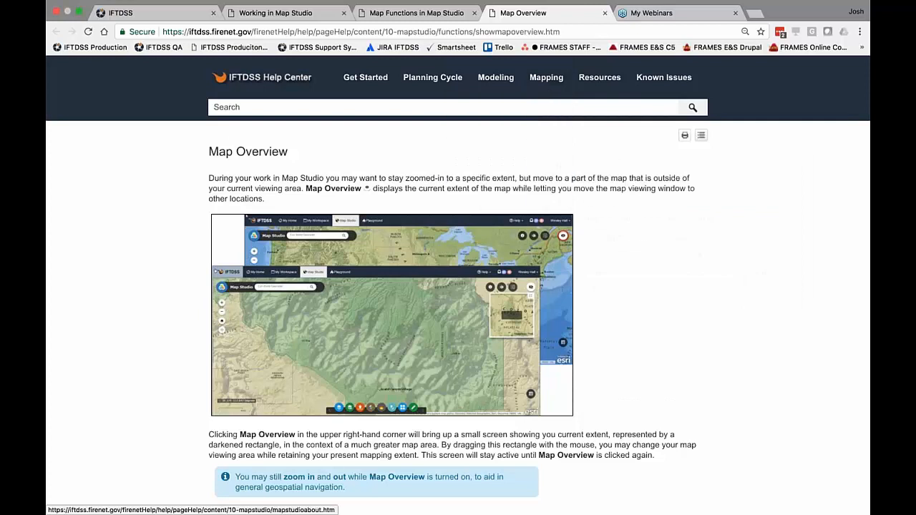
click(395, 15)
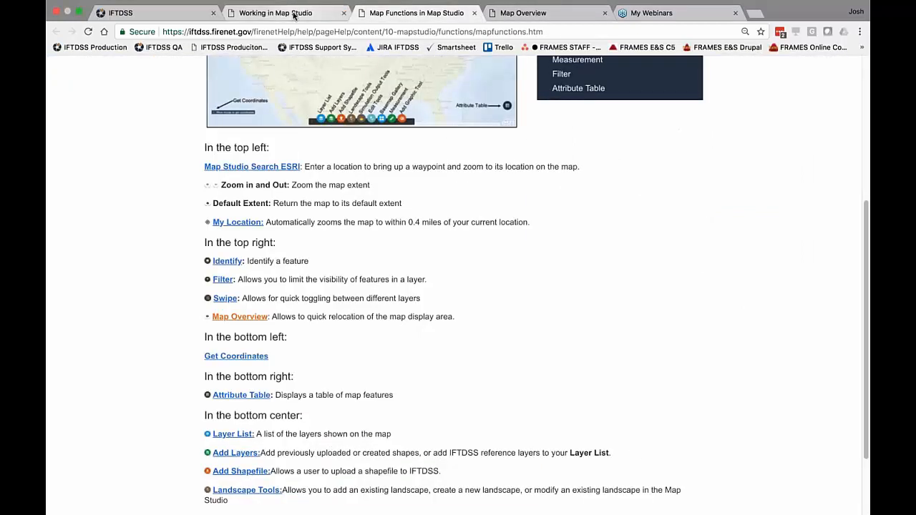
click(299, 13)
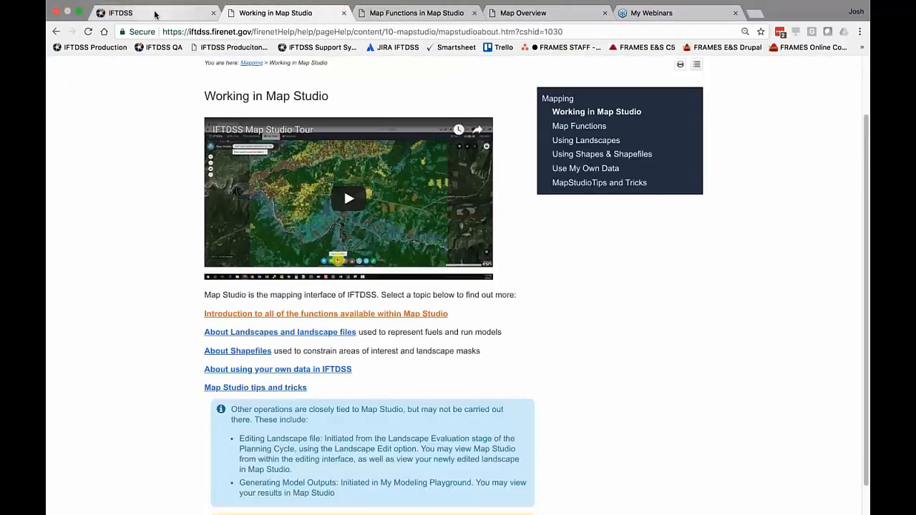
click(120, 13)
Step: Open the Q & A Forum from Map Studio's help options, review the community forum topics, and return to the map
click(784, 68)
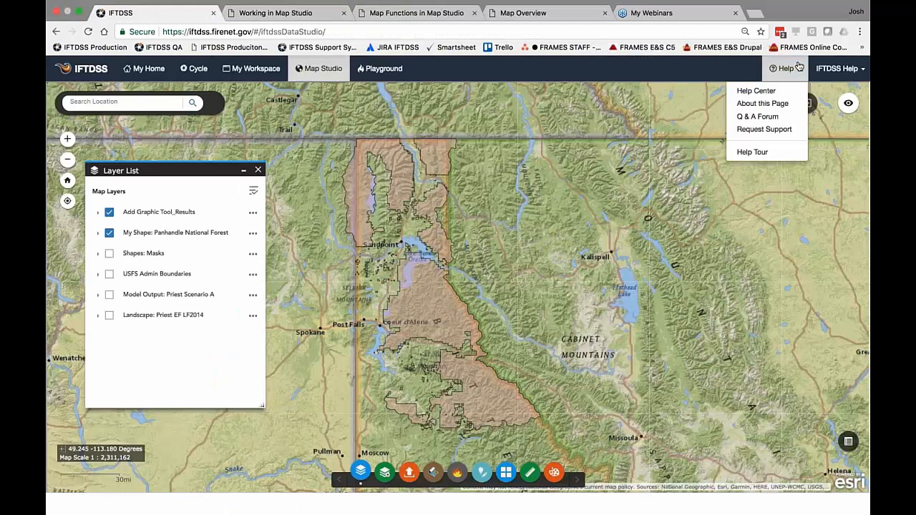
click(759, 117)
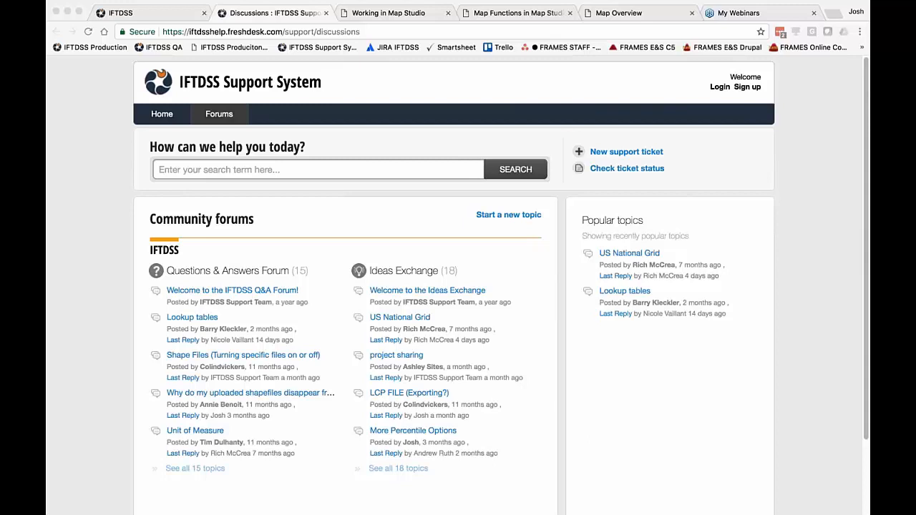
click(143, 13)
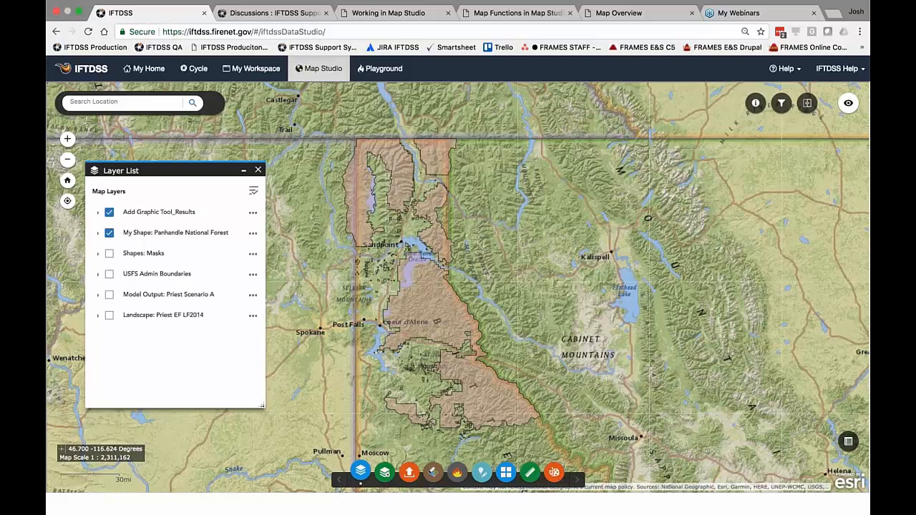
Step: Browse the IFTDSS reference layer categories available for adding, including Other Layers and Special Designated Areas, collapsing the expanded groups
click(385, 479)
drag(329, 152, 213, 152)
click(154, 169)
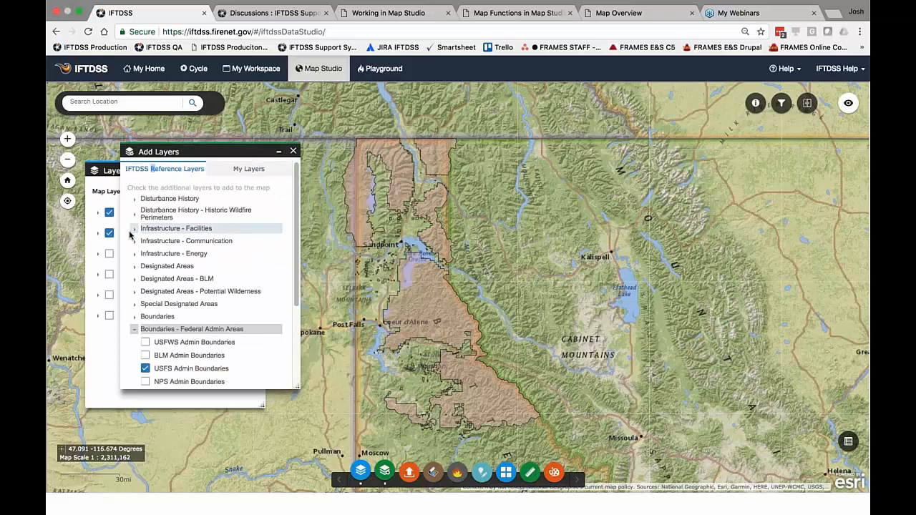
click(133, 330)
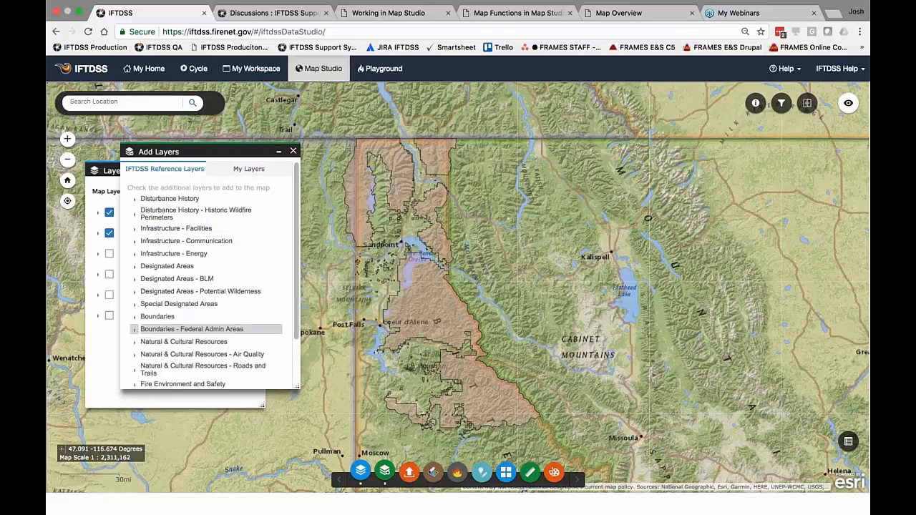
drag(297, 274, 300, 338)
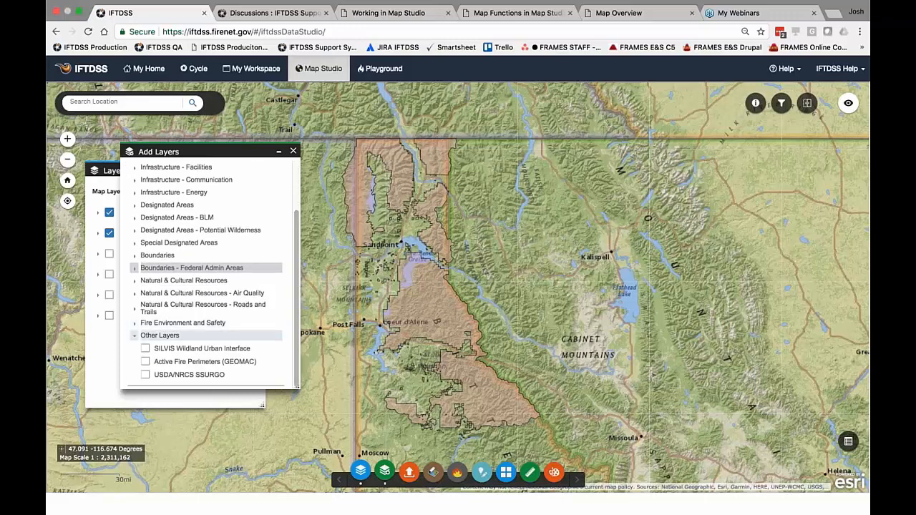
click(136, 336)
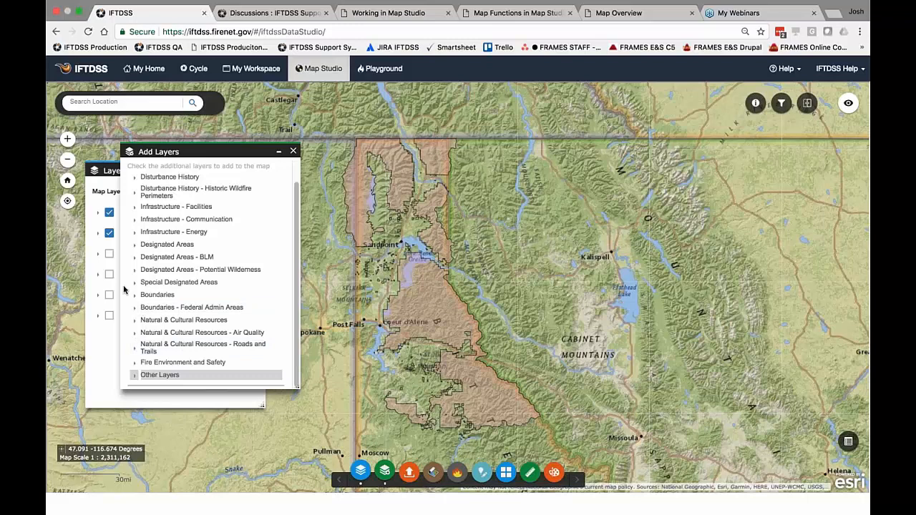
click(133, 282)
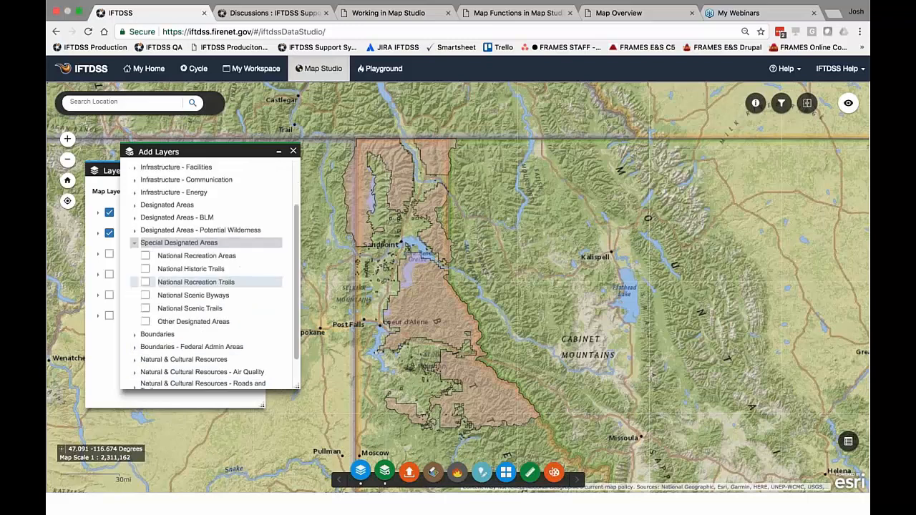
click(134, 243)
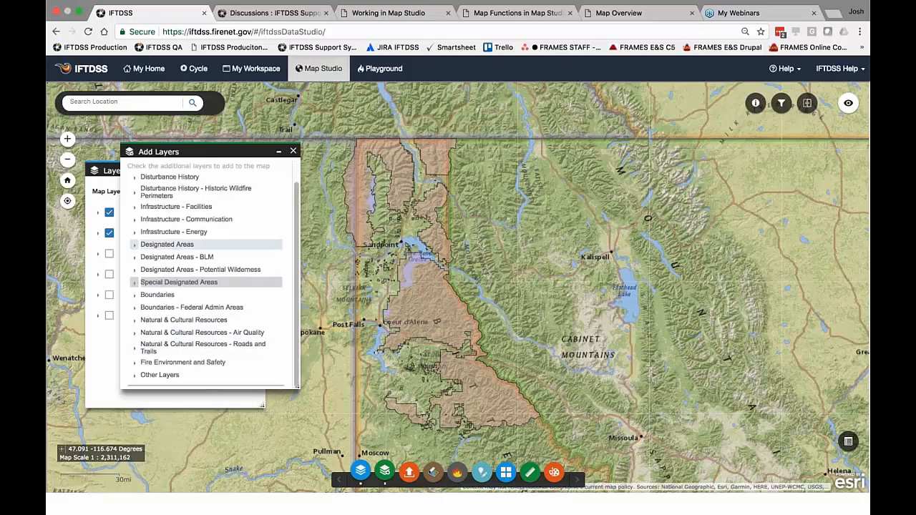
scroll(295, 206, up, 2)
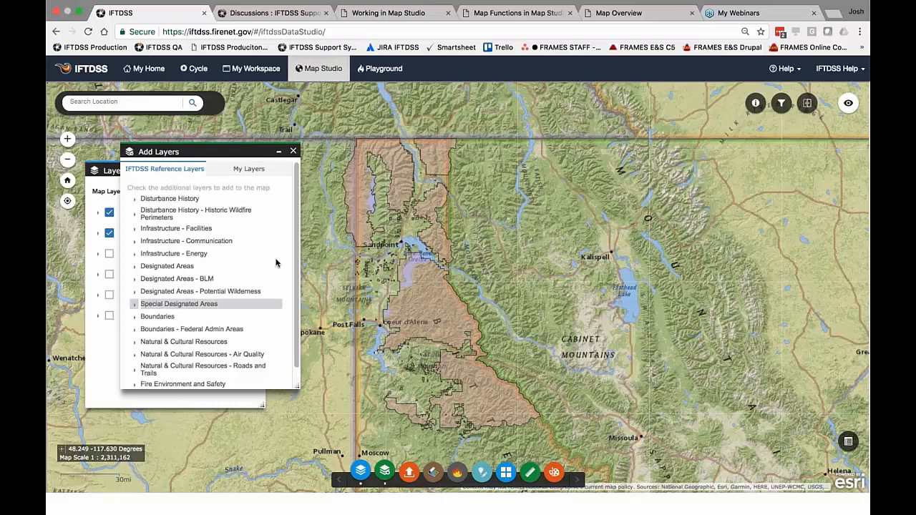
Step: Add the Sage Grouse reference layer from Natural & Cultural Resources and view its coverage across southern Idaho
click(164, 341)
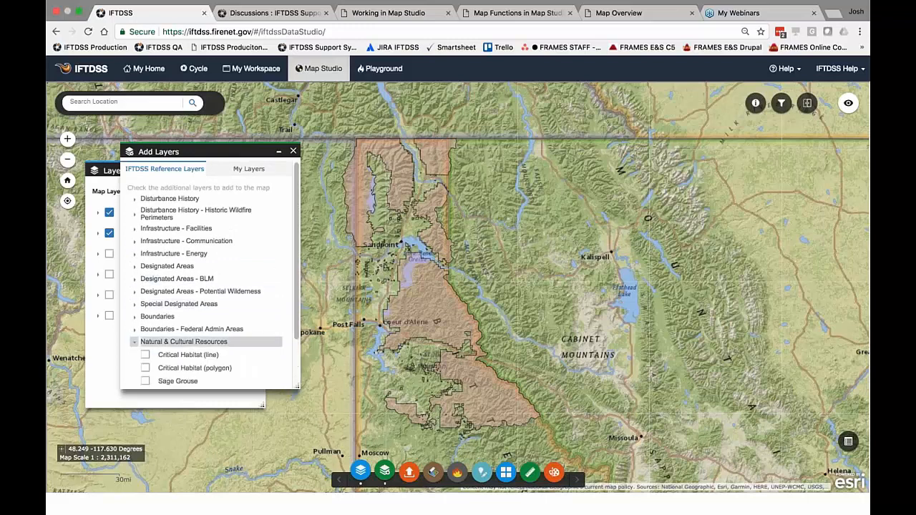
scroll(300, 312, down, 4)
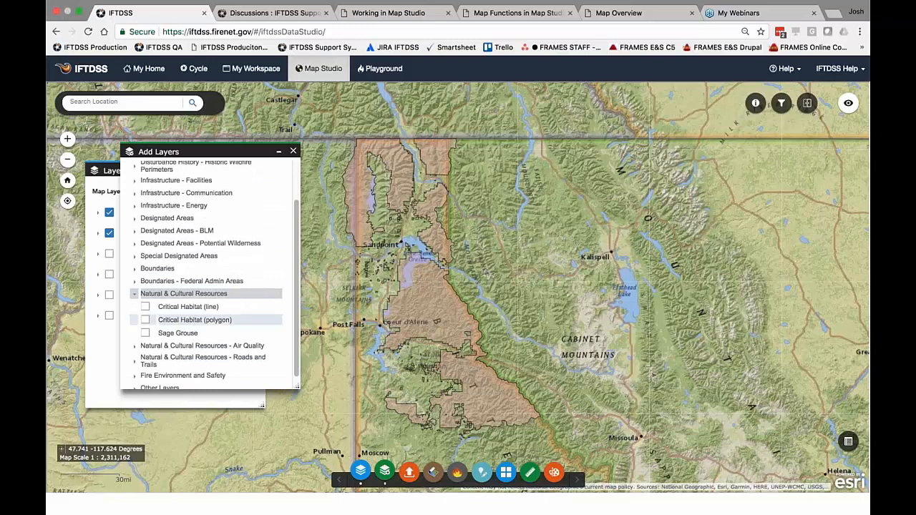
click(145, 333)
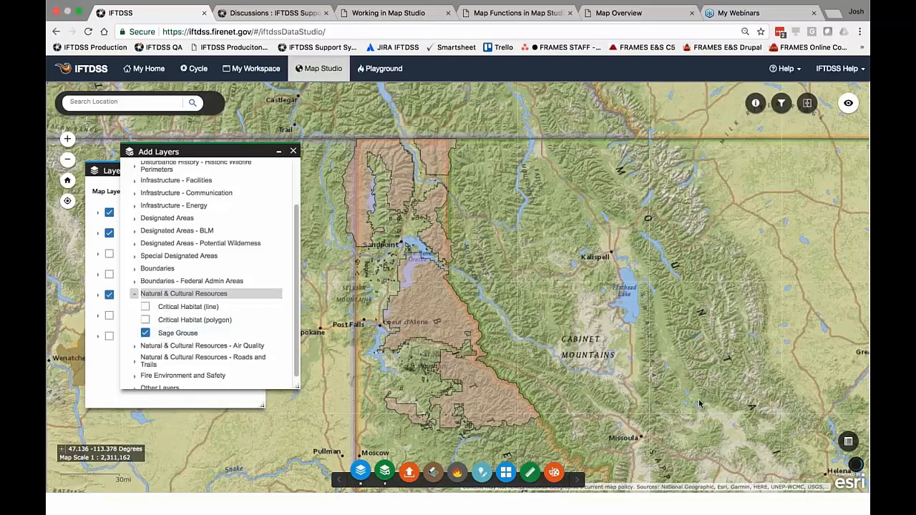
drag(549, 398, 533, 161)
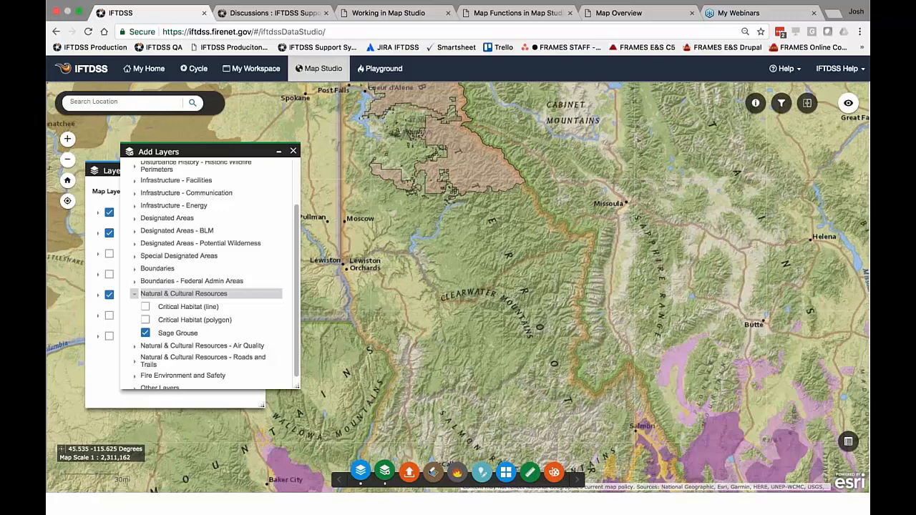
drag(474, 382, 458, 85)
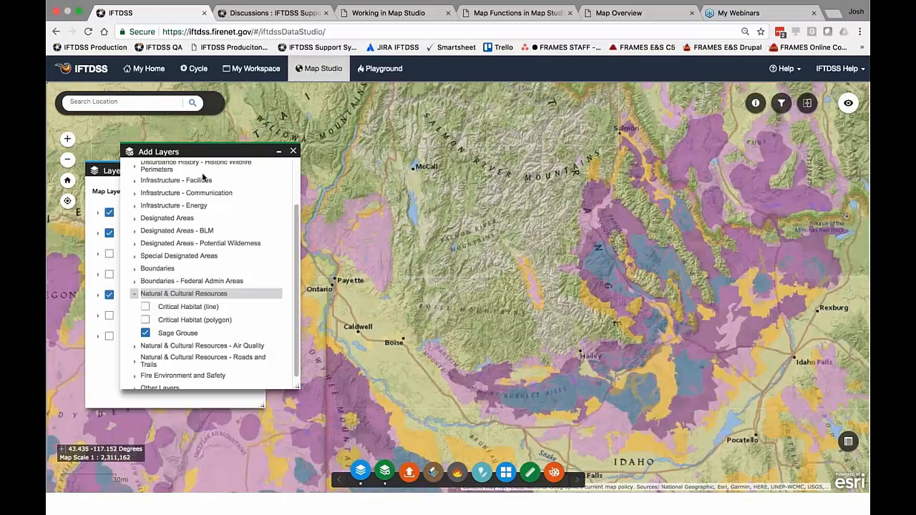
Step: Expand the Sage Grouse legend in the Layer List, review its habitat categories, and close Add Layers
click(107, 174)
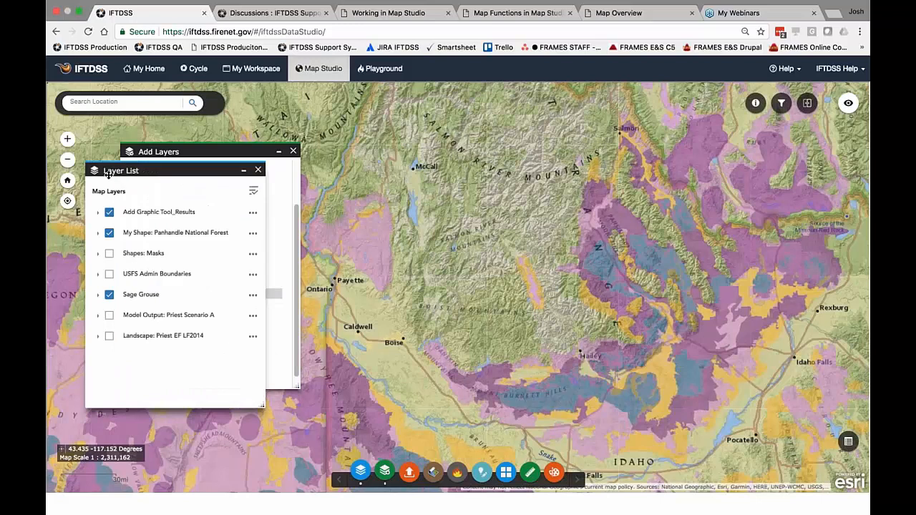
click(97, 295)
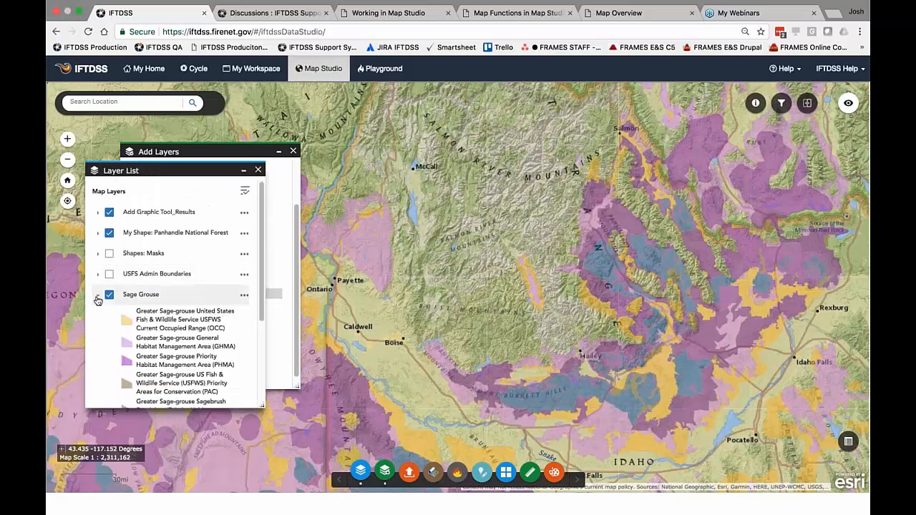
drag(260, 284, 263, 358)
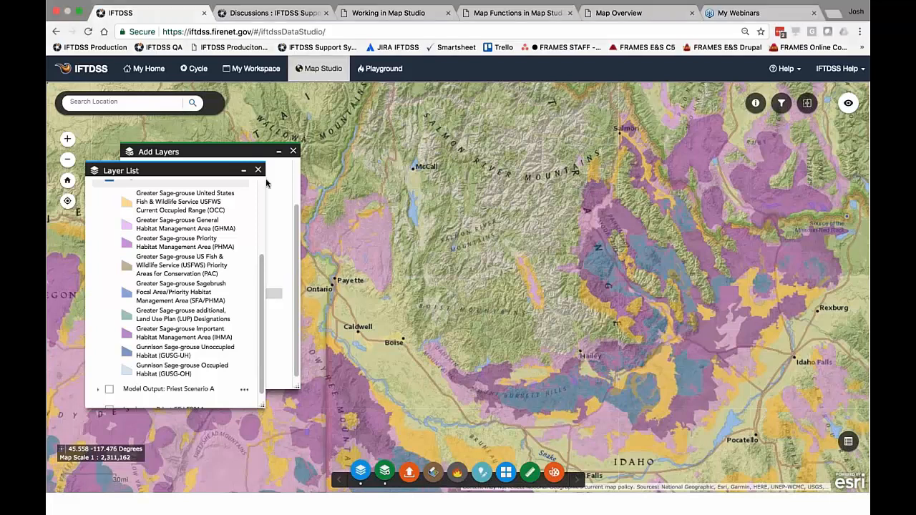
click(293, 151)
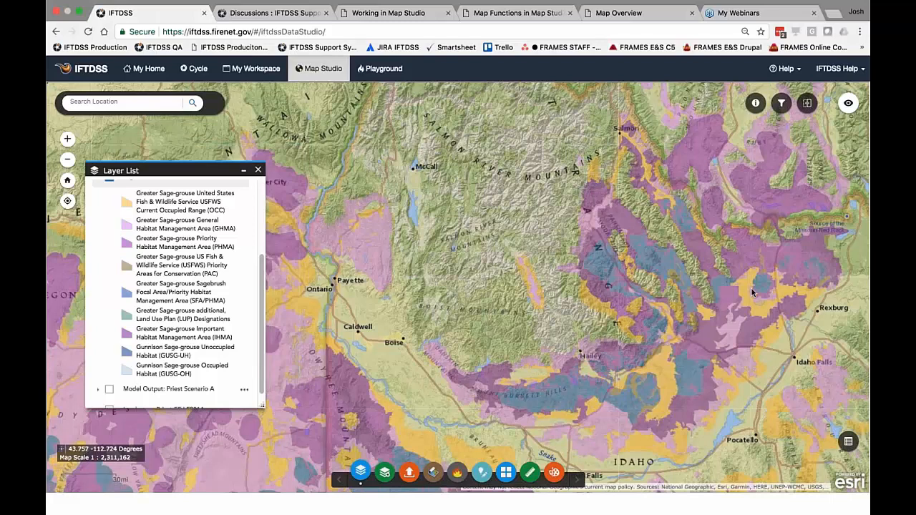
Step: Hide the Sage Grouse layer and collapse its legend in the Layer List
drag(435, 174, 457, 368)
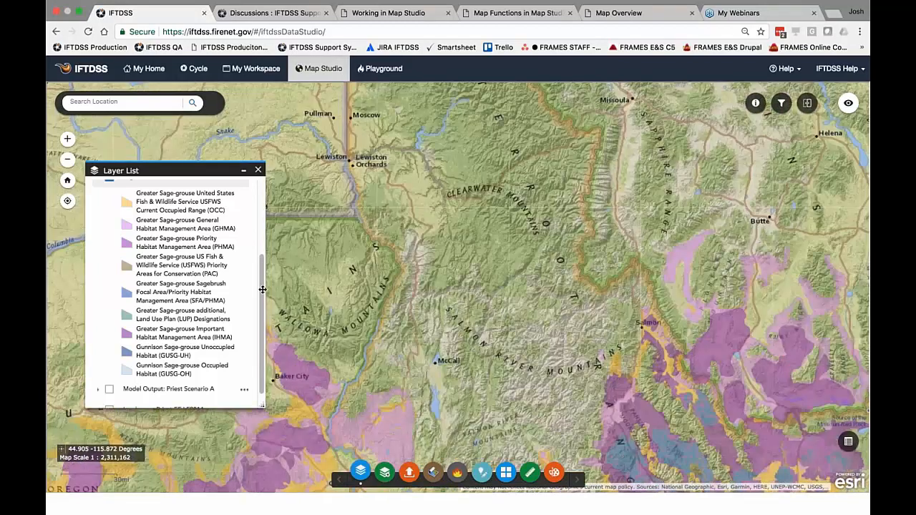
drag(263, 290, 263, 215)
click(109, 294)
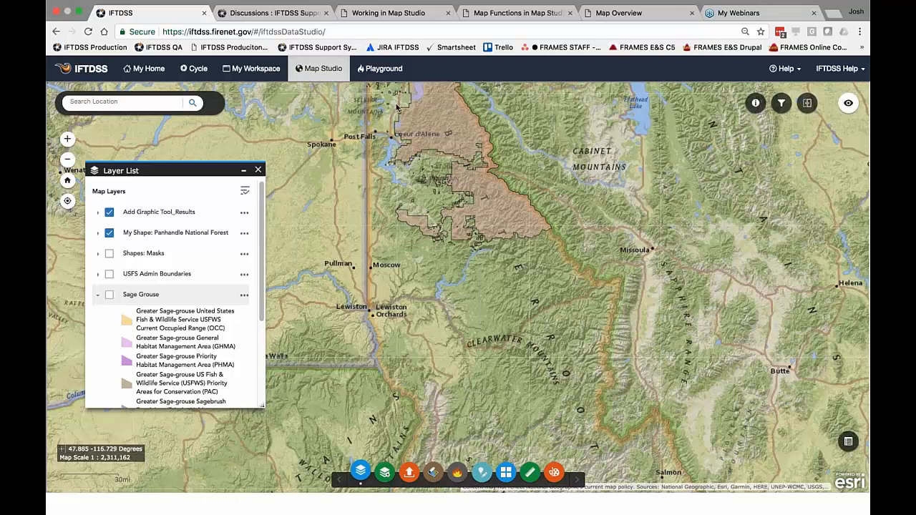
drag(397, 157, 435, 340)
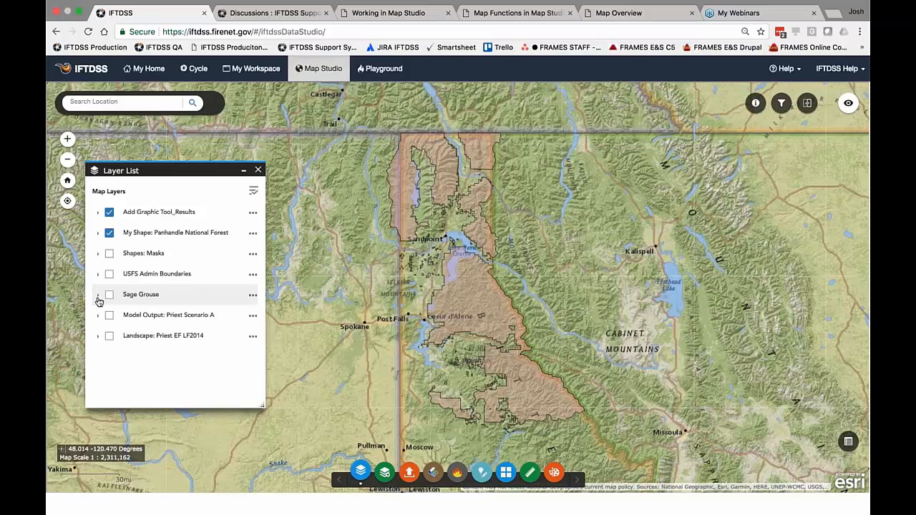
Step: Show the Priest EF LF2014 landscape, hide the Panhandle National Forest shape, and zoom in to the landscape's extent
click(109, 336)
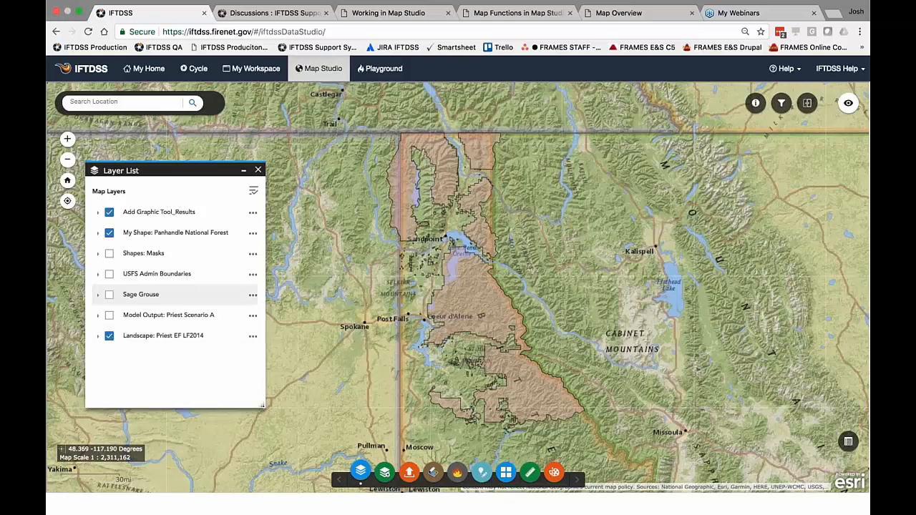
click(108, 233)
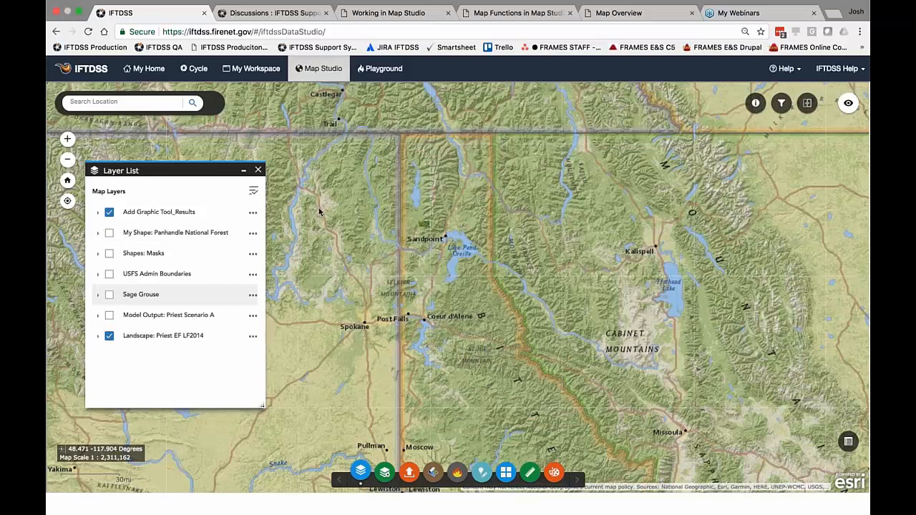
drag(401, 206, 445, 244)
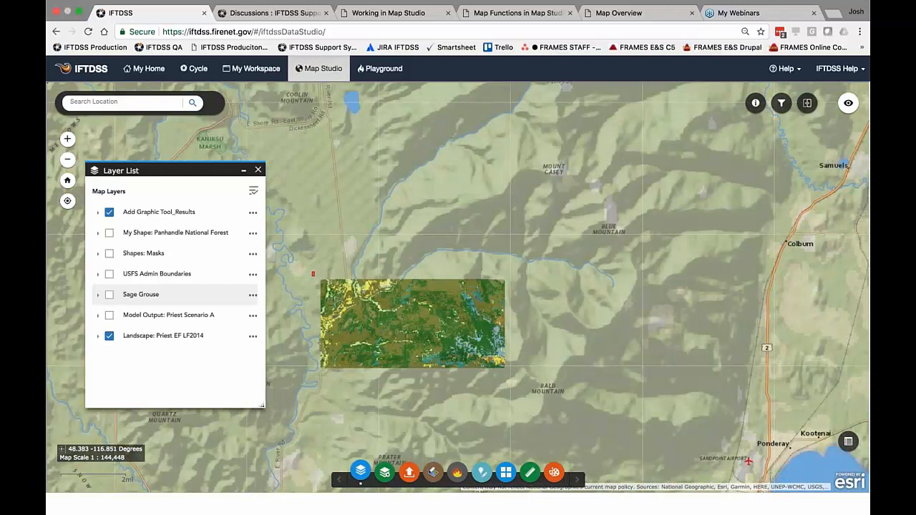
drag(312, 272, 523, 372)
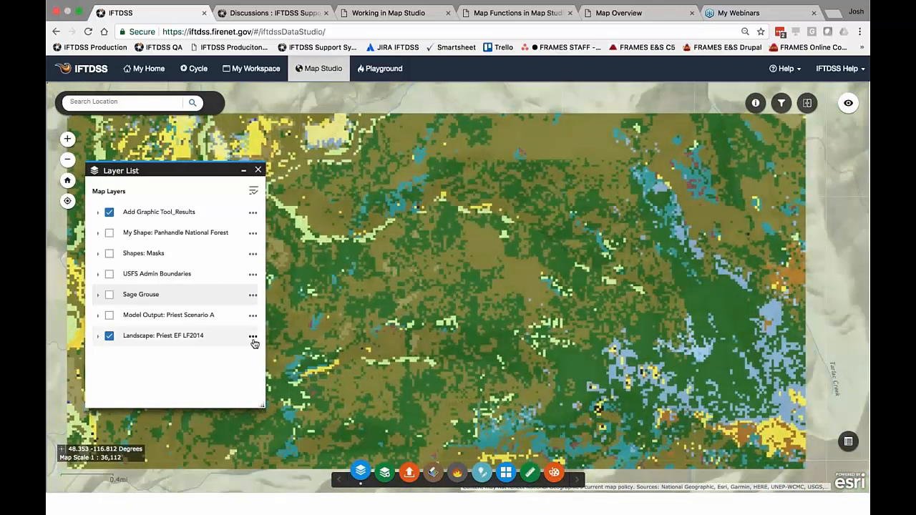
Step: Move the Priest EF LF2014 landscape above the Priest Scenario A model output and check its further reordering options
click(253, 336)
click(187, 398)
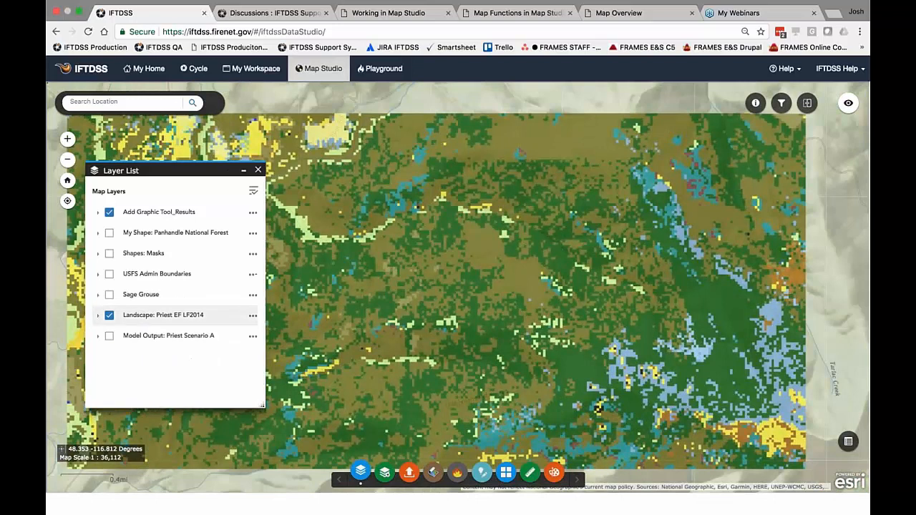
click(252, 315)
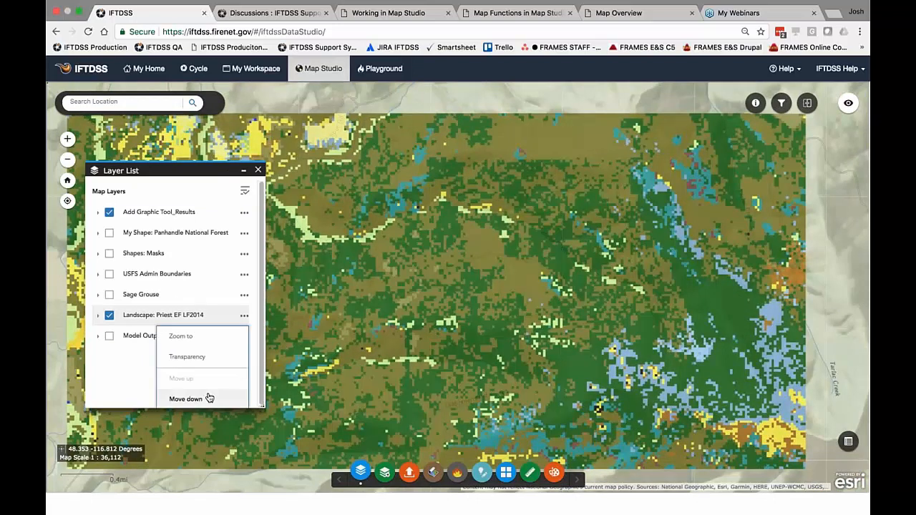
click(135, 361)
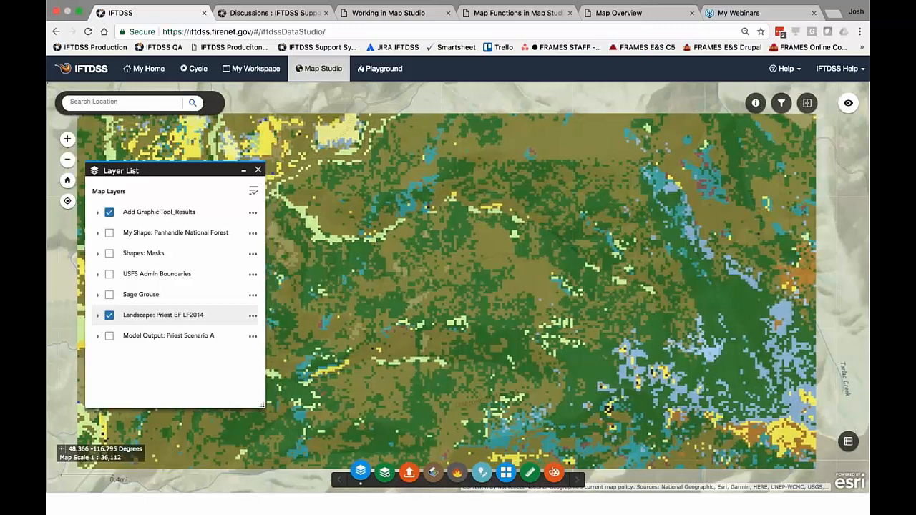
Step: Expand the Priest EF LF2014 landscape in the Layer List and show its Fuel Model legend
drag(563, 200, 620, 163)
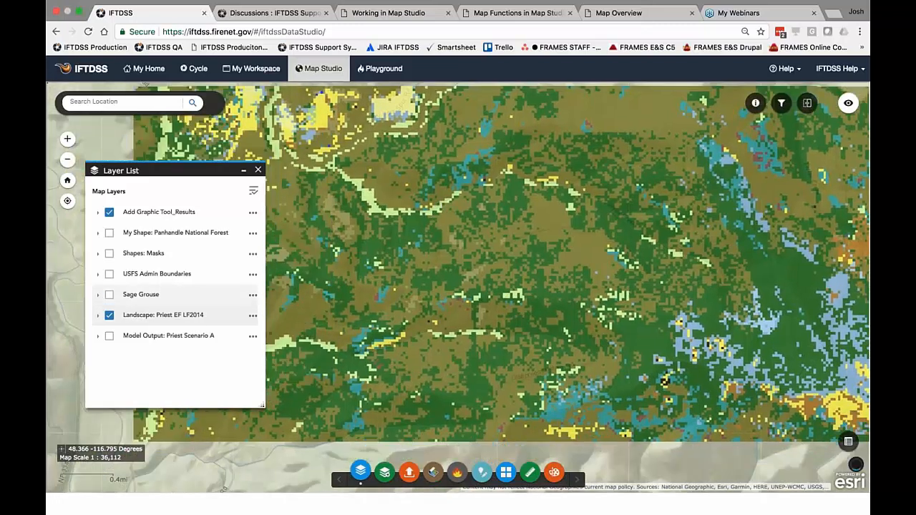
click(224, 316)
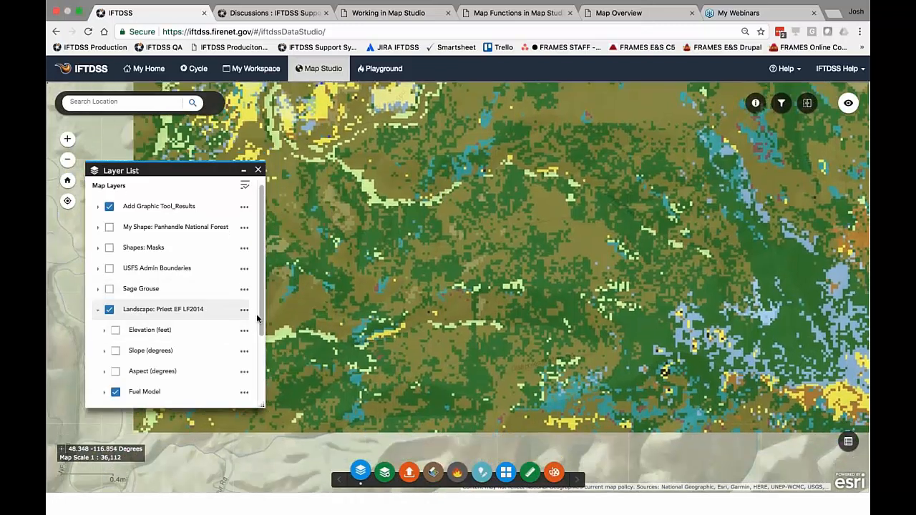
drag(263, 328, 263, 352)
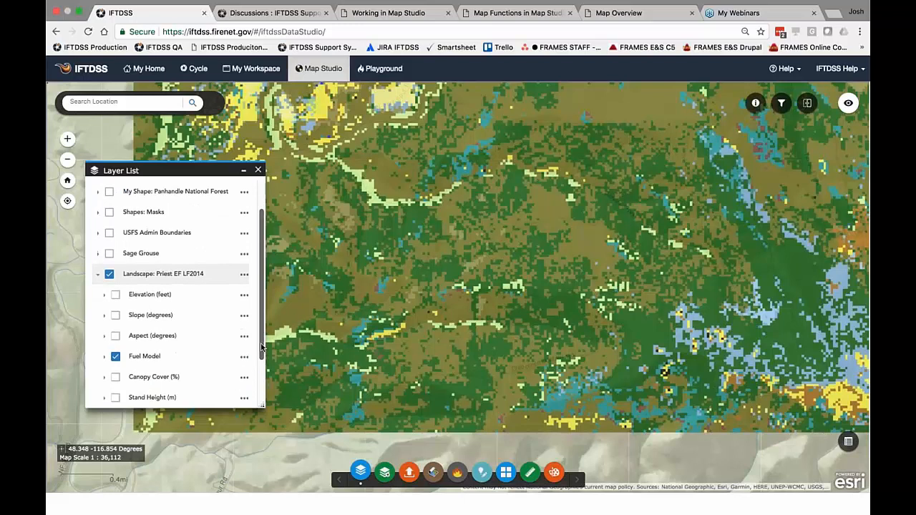
click(125, 360)
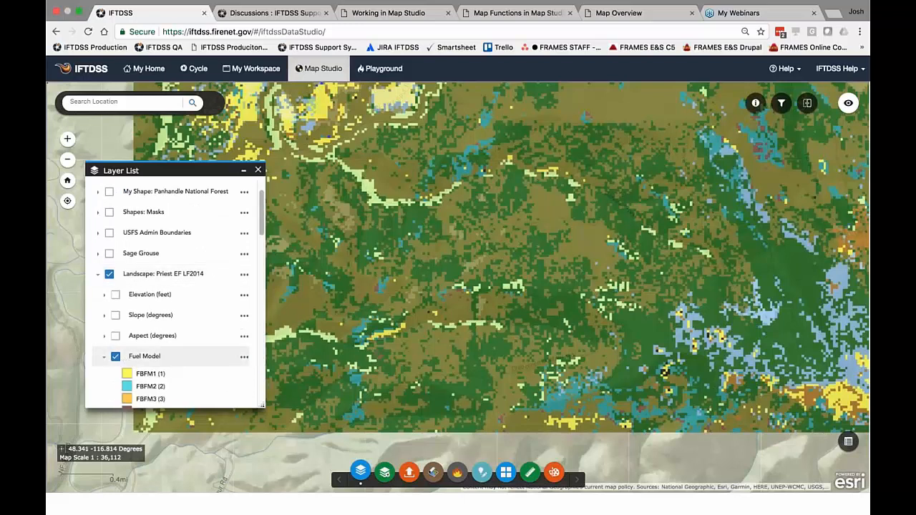
Step: Add the Priest EF Lt Thin 1 yr landscape to the map with Landscape Tools, then close the tool
click(434, 479)
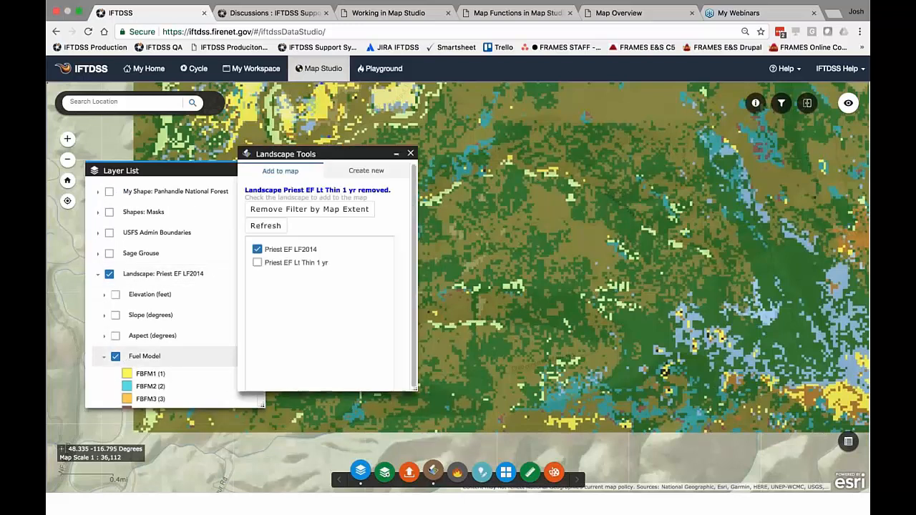
drag(339, 153, 339, 153)
drag(321, 191, 191, 266)
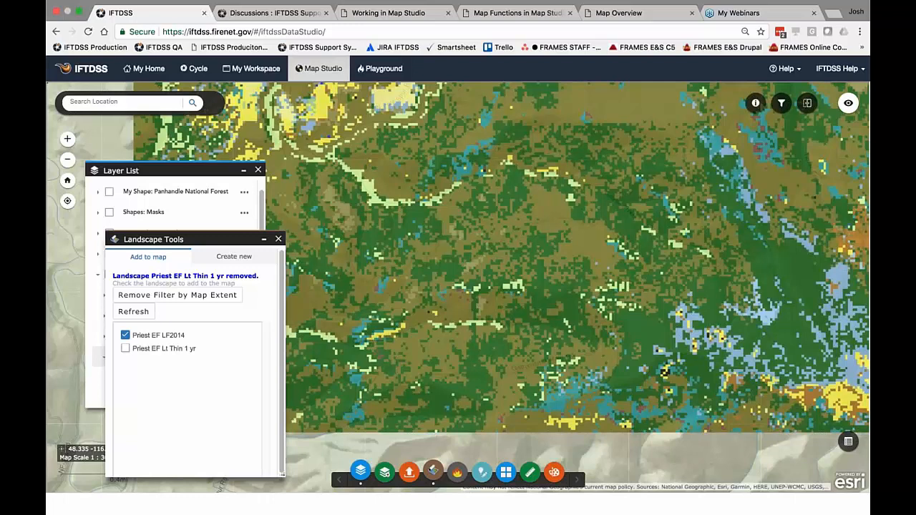
click(125, 350)
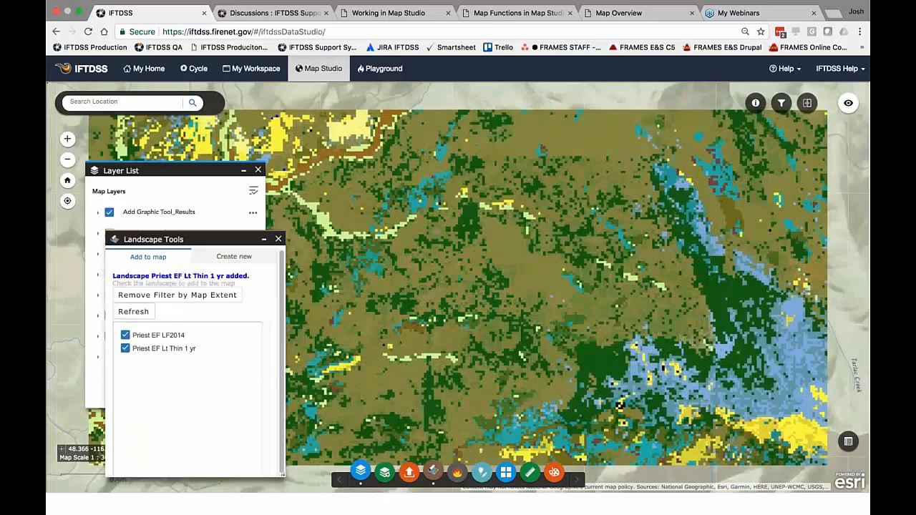
click(278, 239)
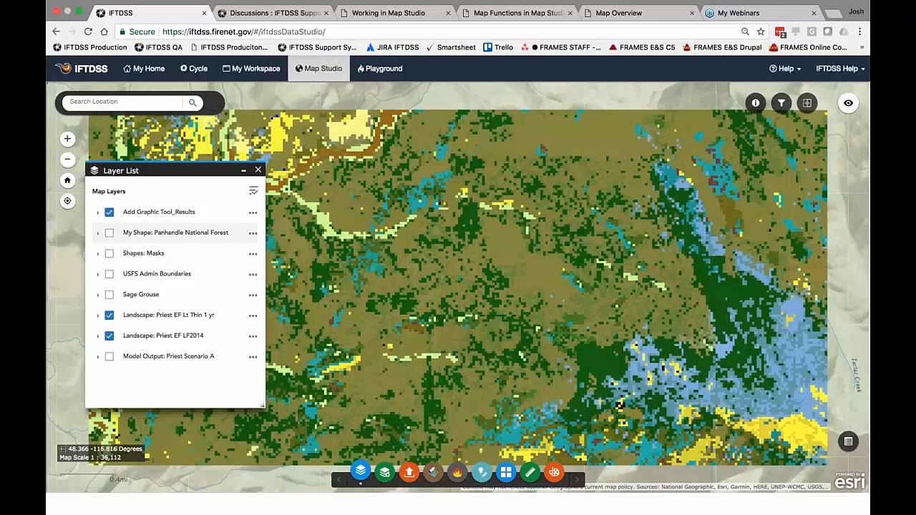
Step: Expand both Priest EF landscapes in the Layer List and examine their Fuel Model legends
drag(161, 170, 134, 169)
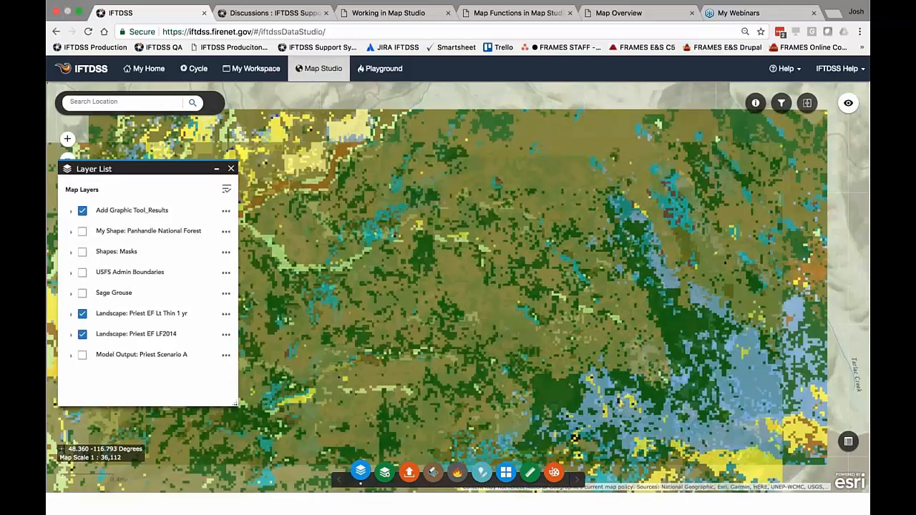
drag(403, 291, 481, 315)
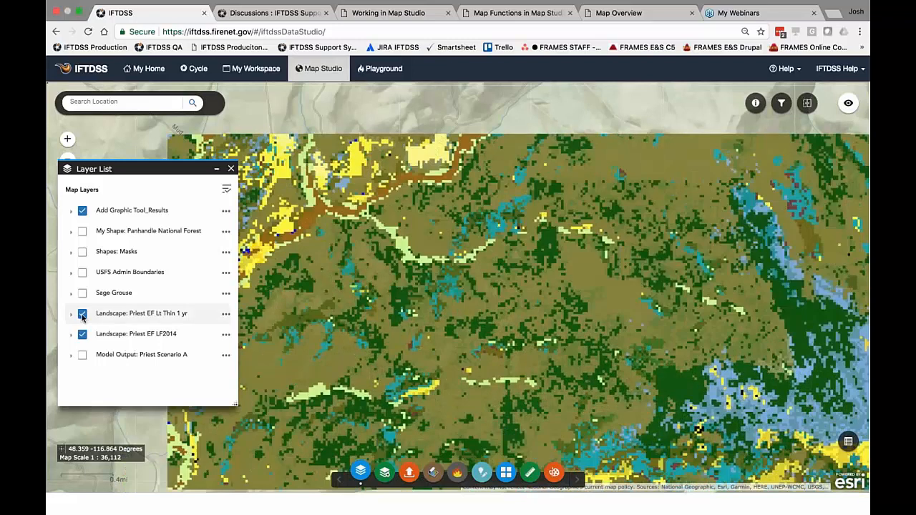
click(71, 335)
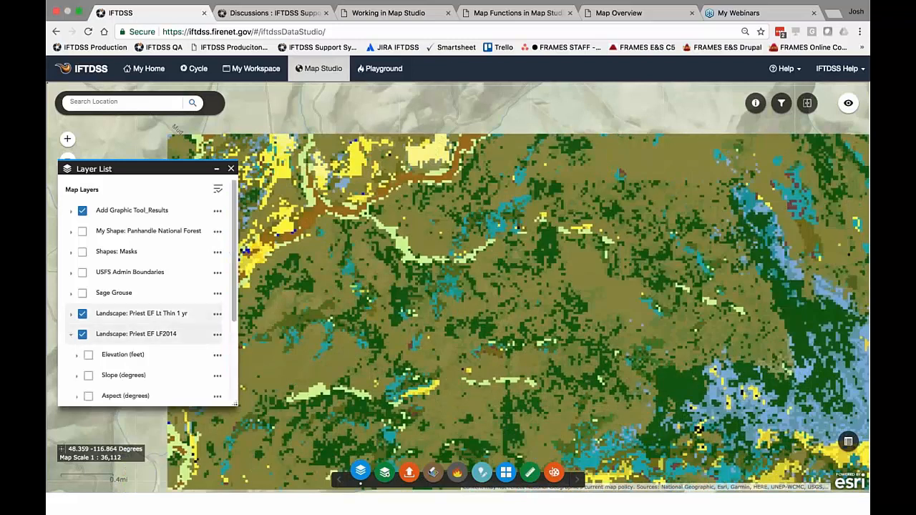
click(71, 315)
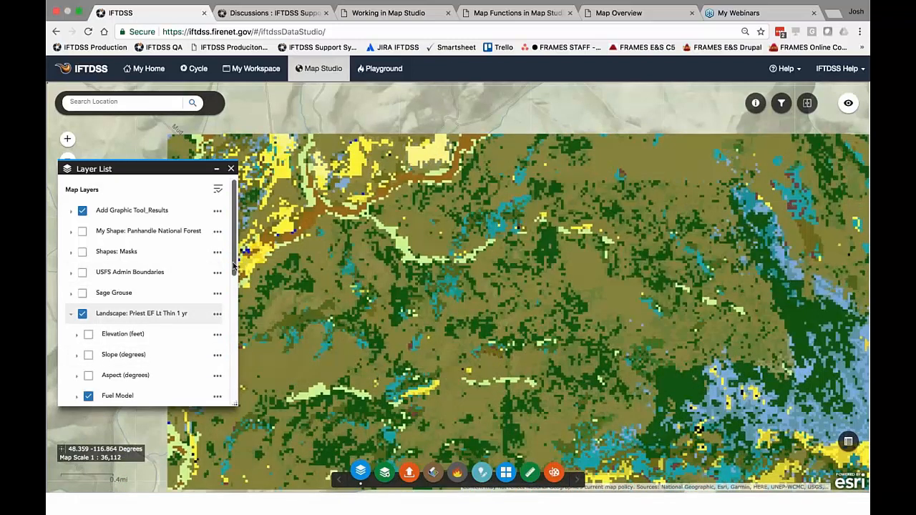
scroll(72, 265, down, 3)
click(70, 256)
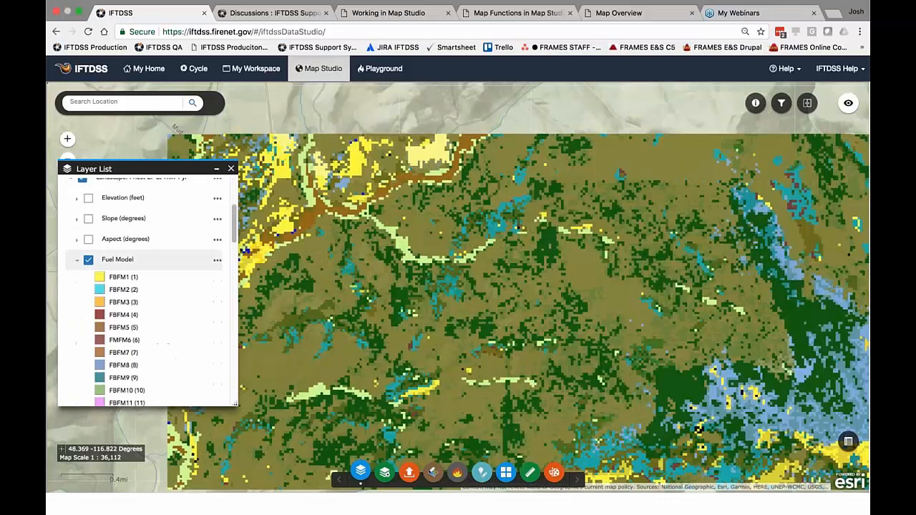
drag(237, 231, 238, 370)
click(77, 365)
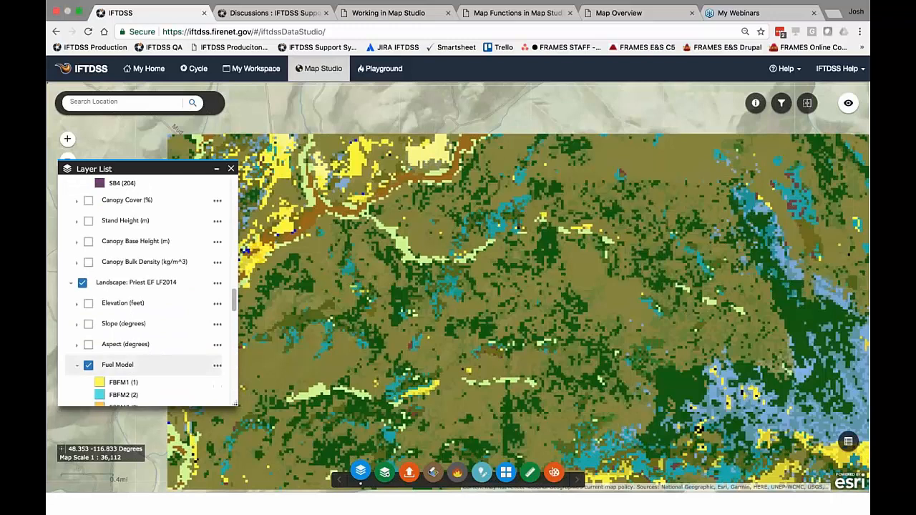
scroll(237, 326, down, 3)
scroll(236, 326, down, 2)
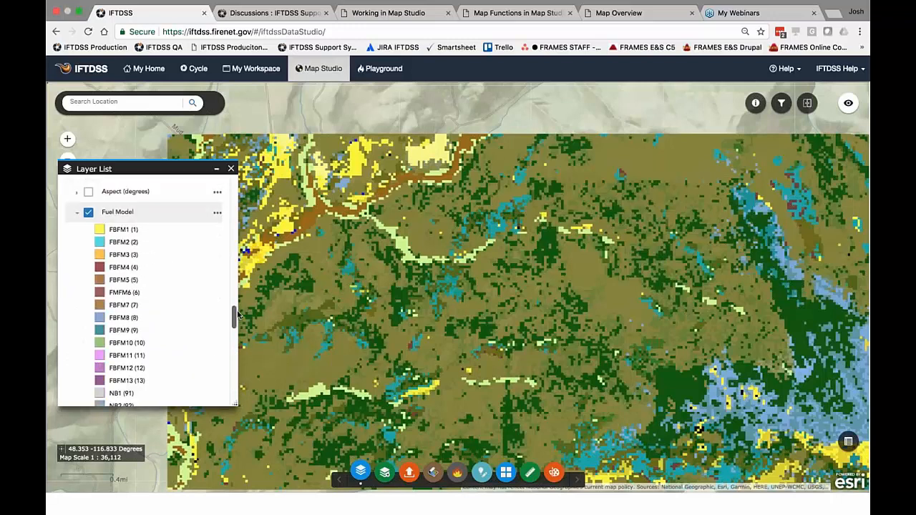
scroll(236, 325, up, 3)
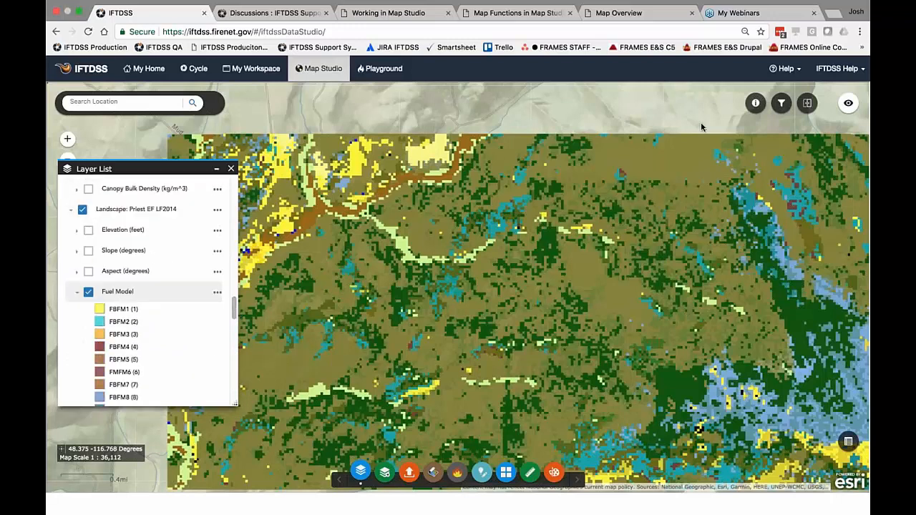
Step: Swipe the Priest EF LF2014 landscape down the map to compare its fuel models with Priest EF Lt Thin 1 yr
drag(750, 150, 687, 116)
click(808, 102)
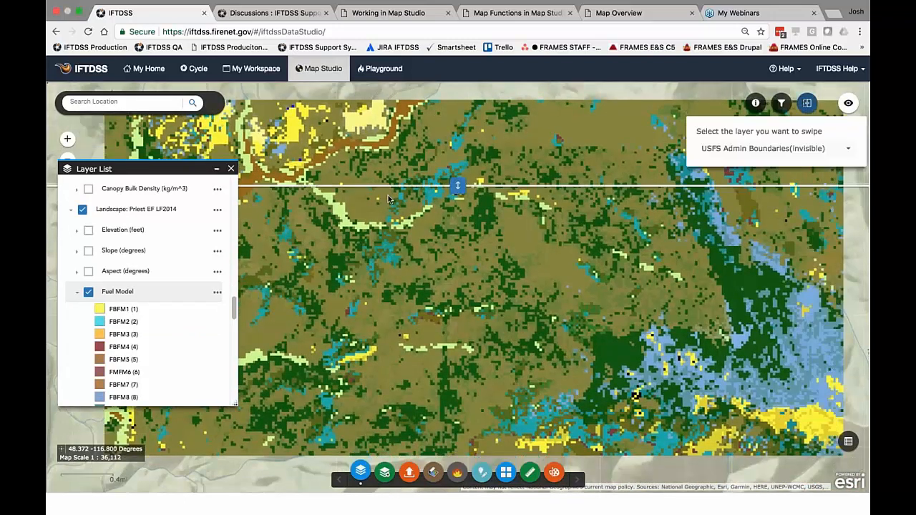
drag(235, 311, 234, 199)
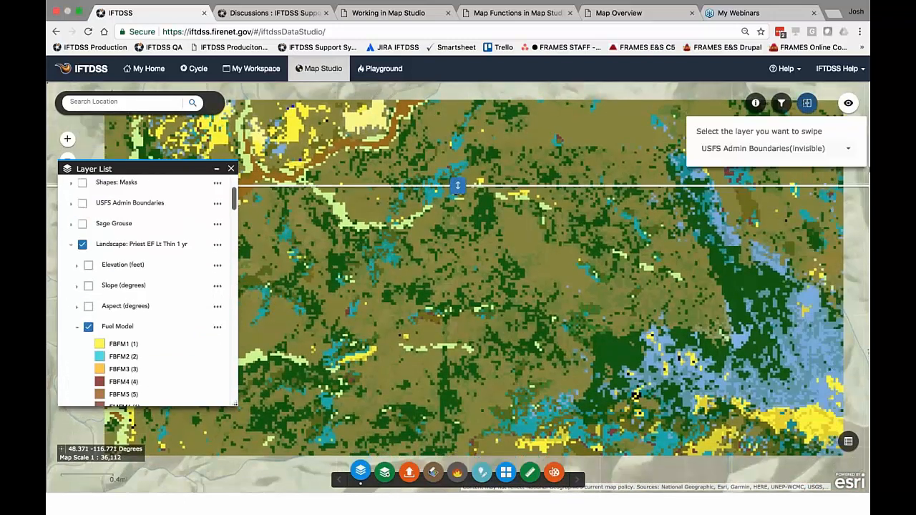
click(773, 148)
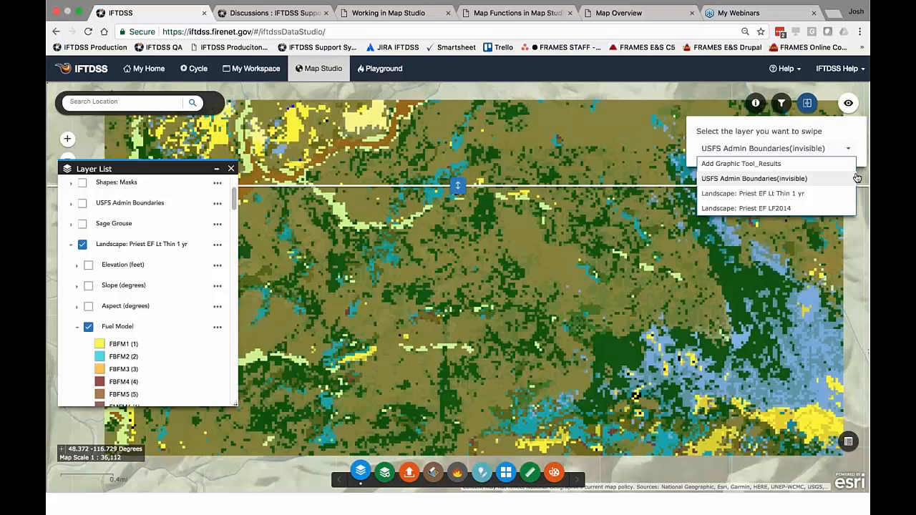
click(818, 207)
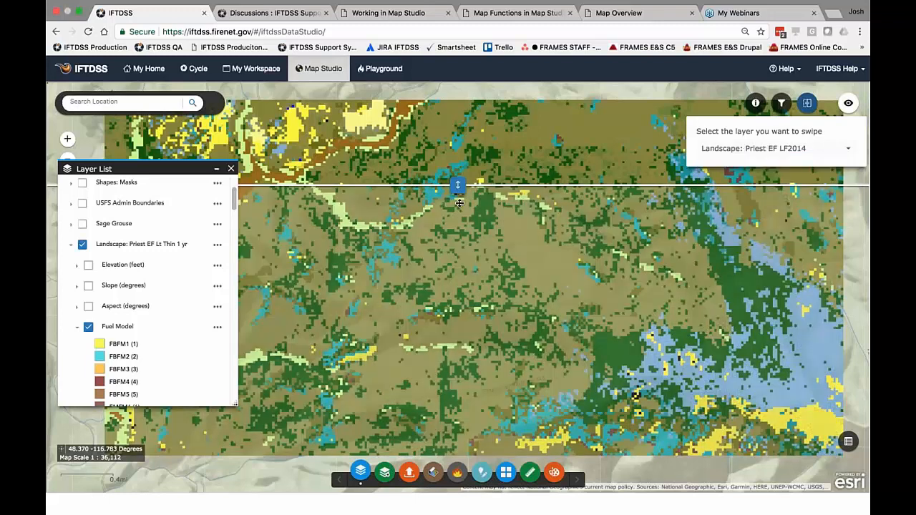
drag(460, 203, 458, 366)
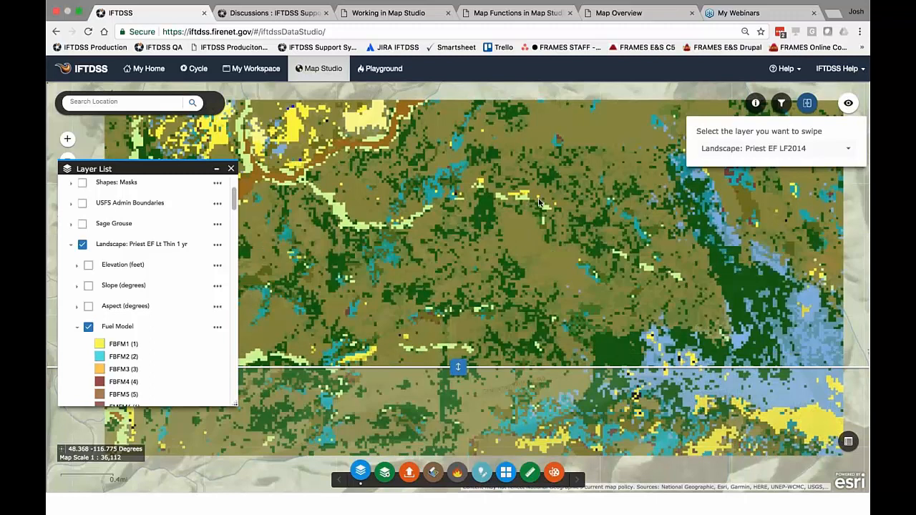
Step: Identify a point in the middle of the landscape and compare the attributes listed for both Priest EF landscapes
click(755, 103)
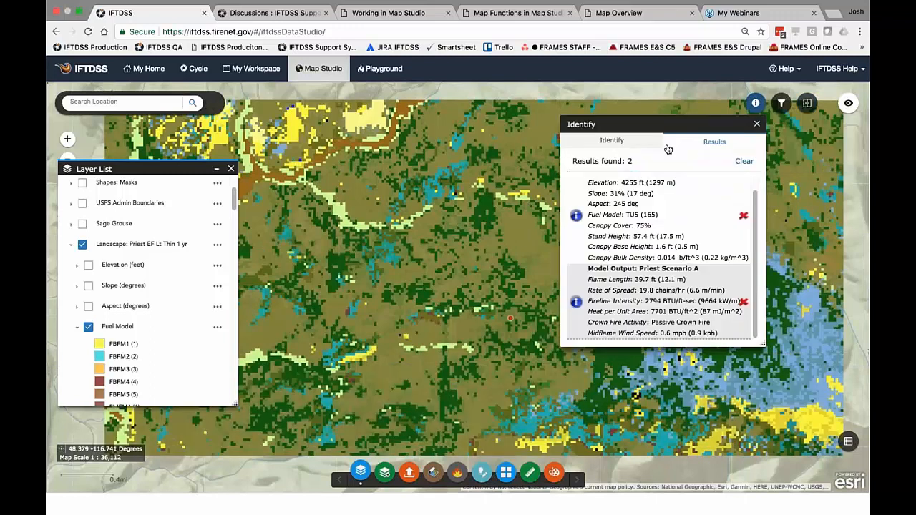
click(530, 268)
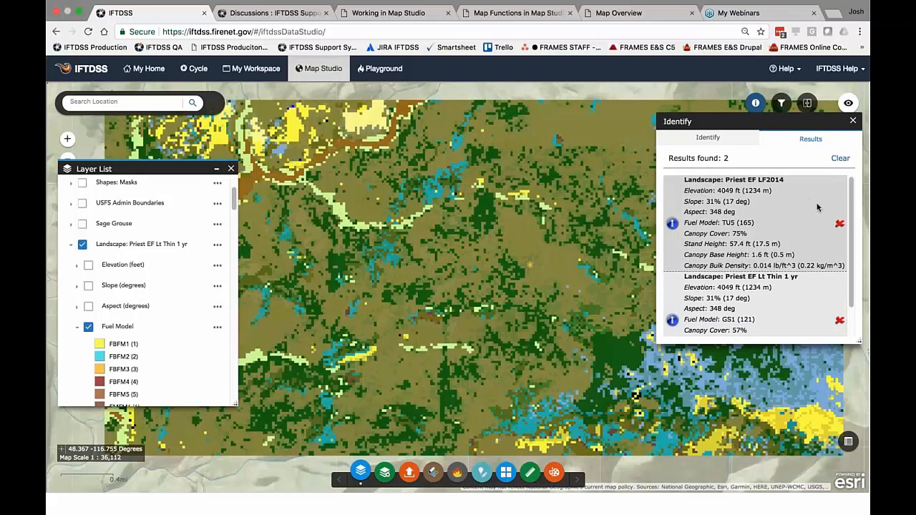
scroll(854, 210, down, 1)
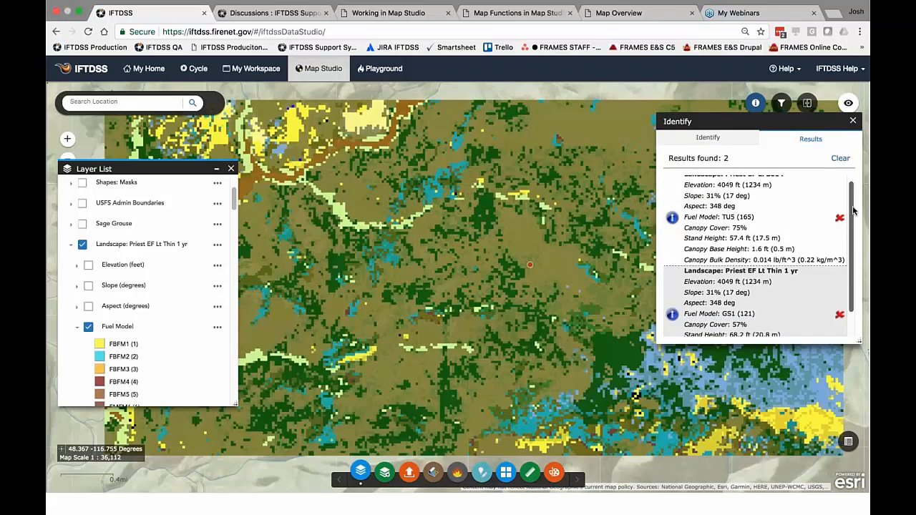
drag(854, 209, 855, 174)
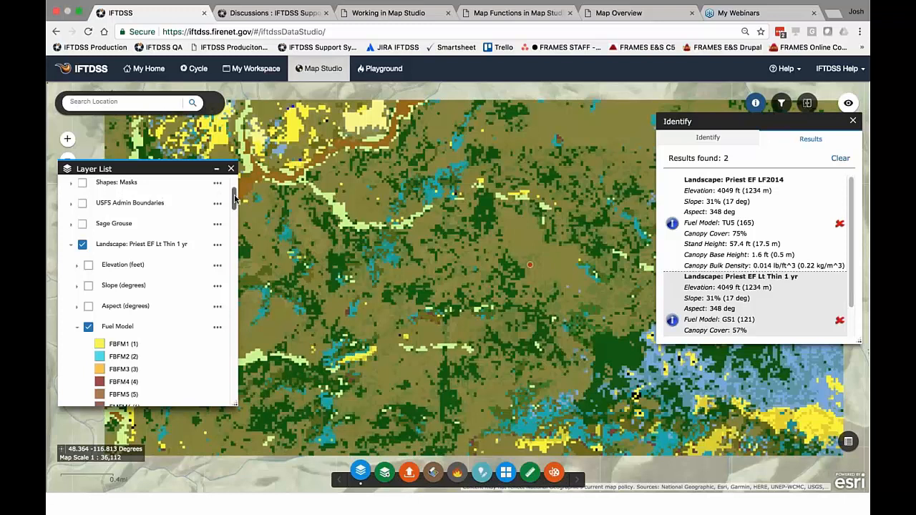
drag(235, 199, 234, 196)
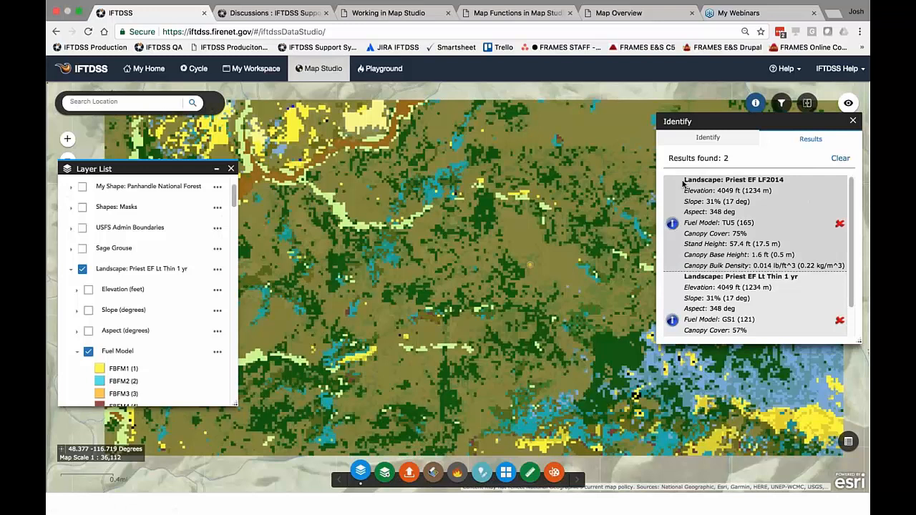
Step: Identify a second point just beside the first one for both landscapes and close the Identify window
drag(723, 122, 746, 156)
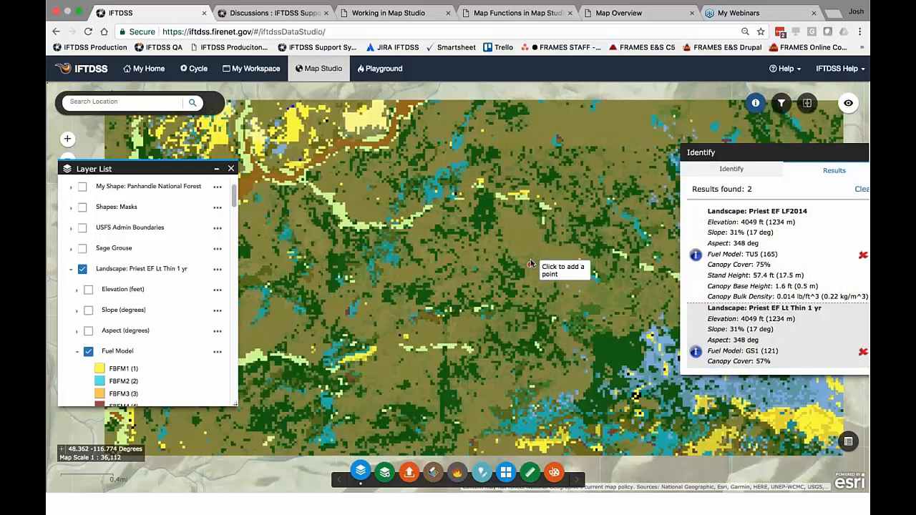
click(530, 263)
click(531, 262)
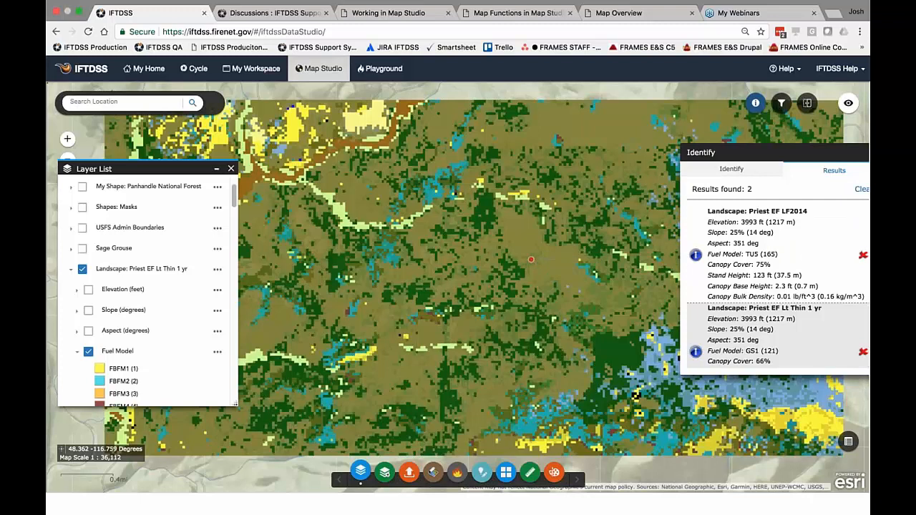
drag(789, 145, 637, 151)
click(713, 155)
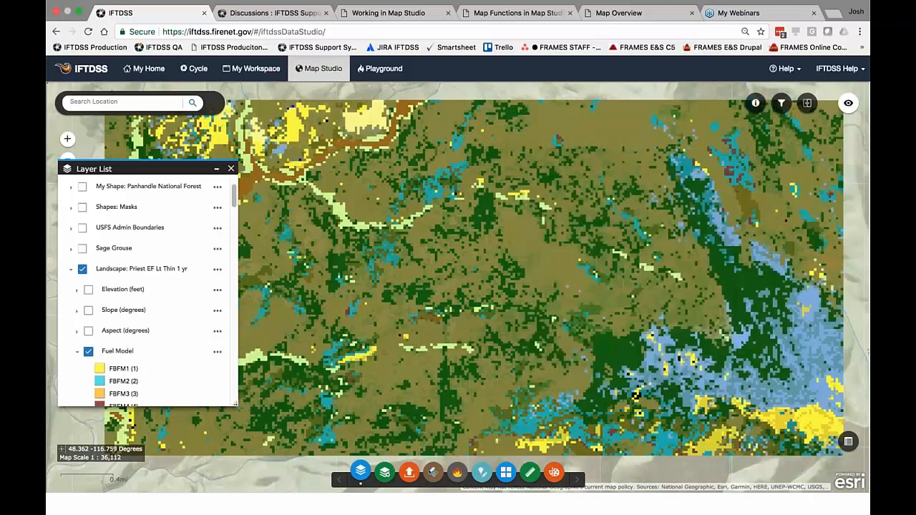
Step: Recheck the Priest EF LF2014 swipe, turn it off, and clear the Identify results
click(812, 107)
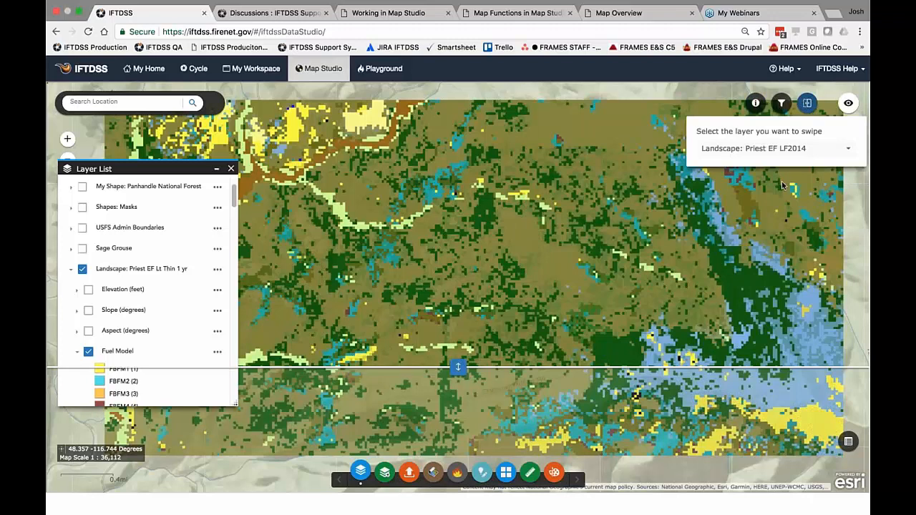
click(807, 106)
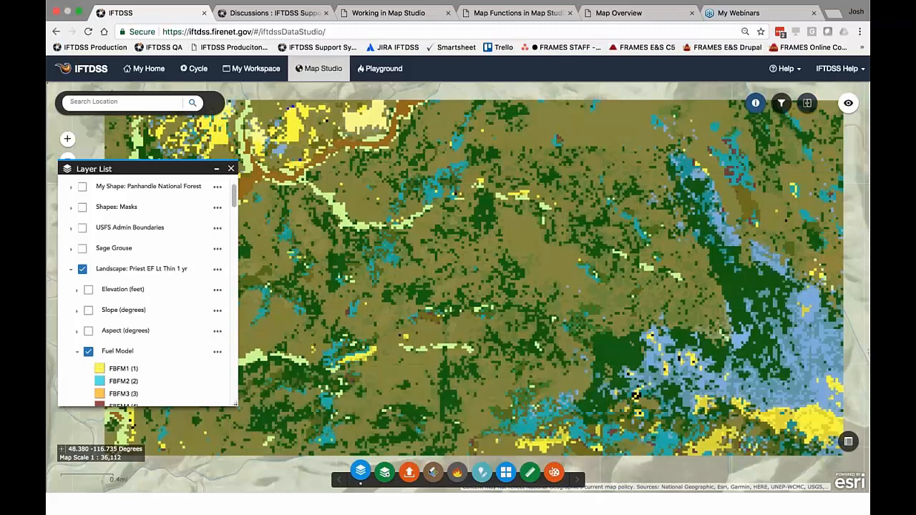
click(755, 105)
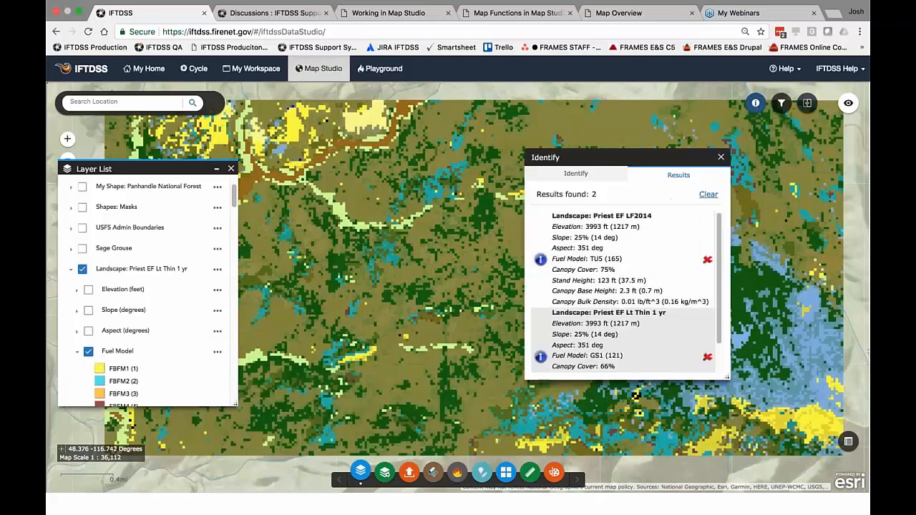
click(708, 194)
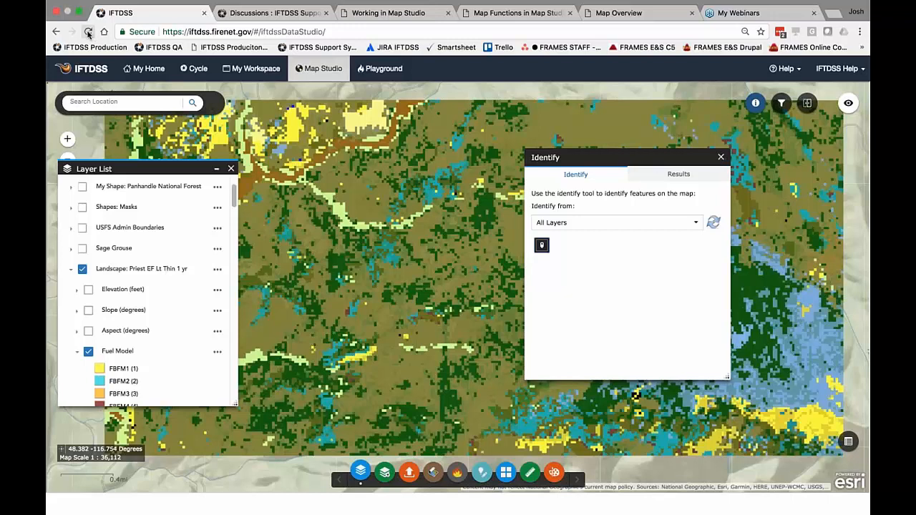
Step: Reload Map Studio and turn off the Shapes: Masks layer so it no longer covers the Panhandle National Forest area
click(88, 31)
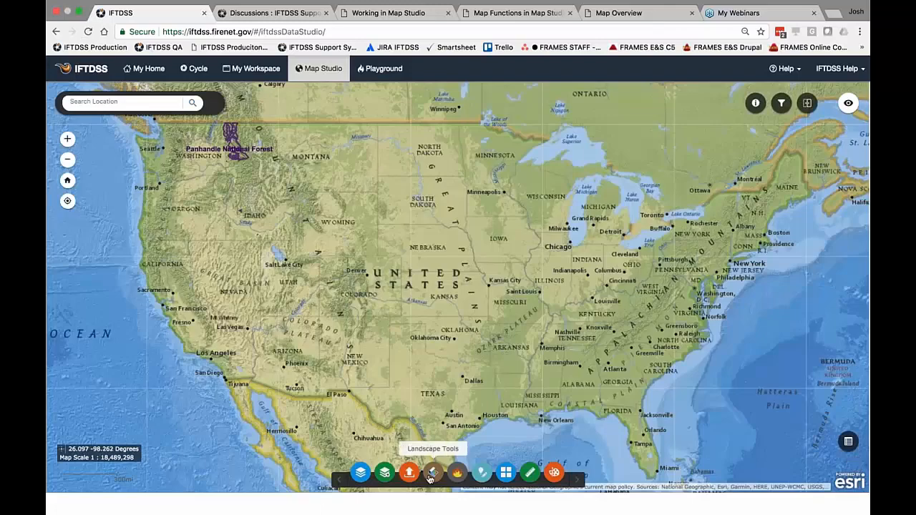
click(433, 472)
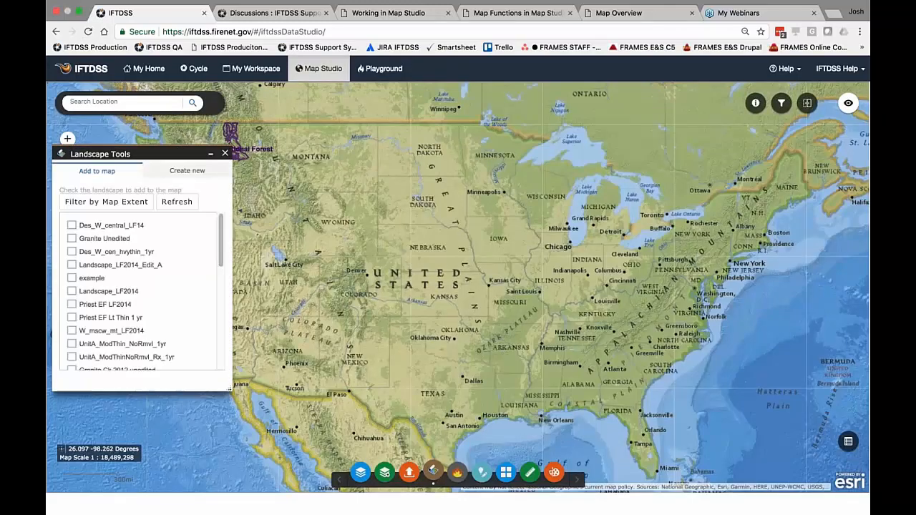
drag(309, 185, 417, 235)
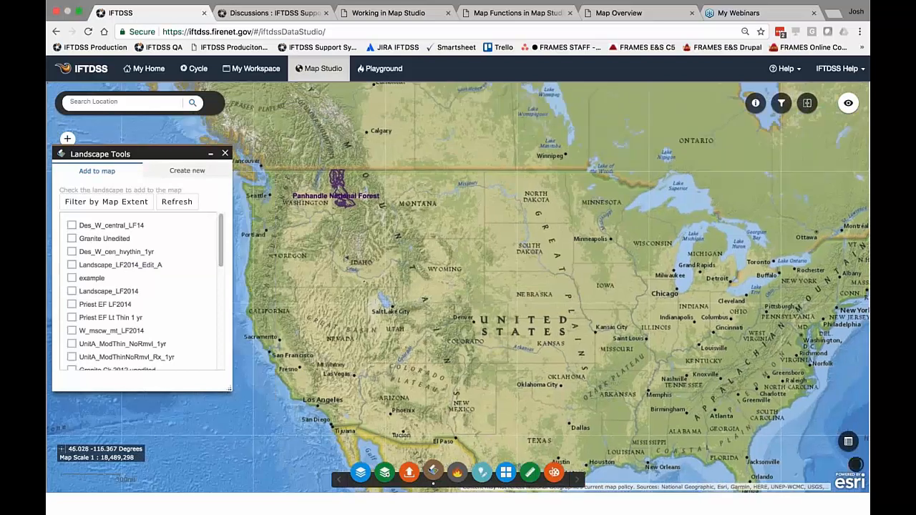
drag(309, 172, 323, 194)
drag(295, 296, 272, 300)
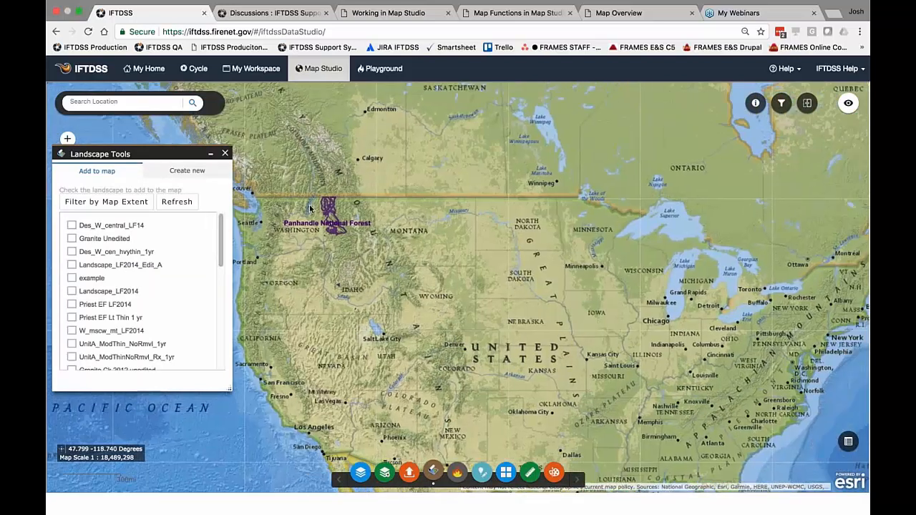
drag(310, 197, 371, 247)
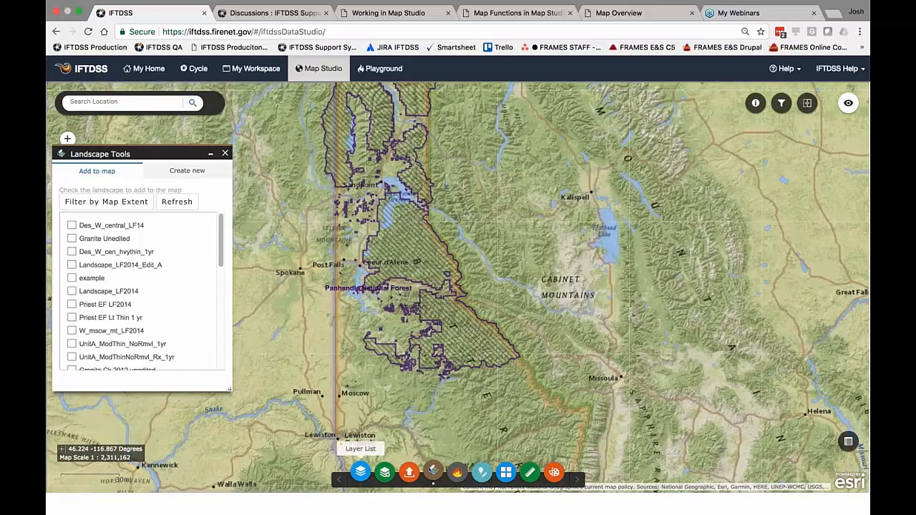
click(360, 472)
click(262, 195)
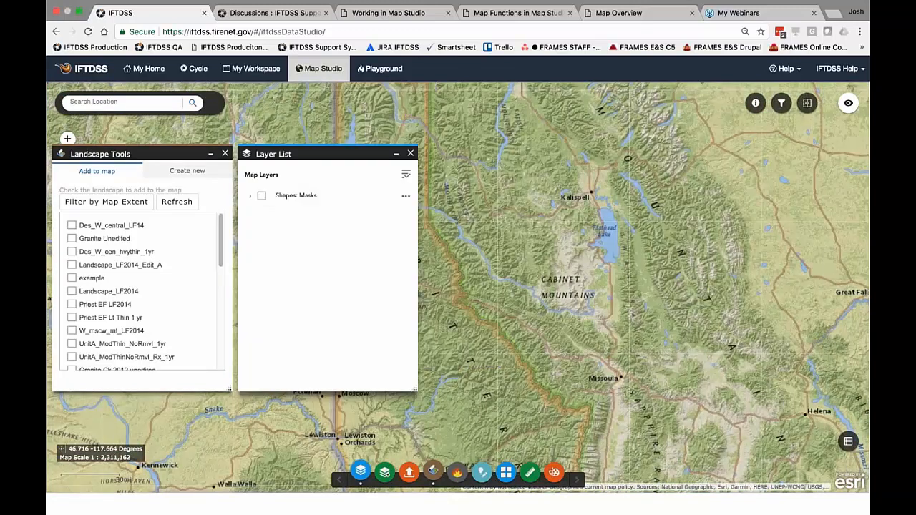
mouse_move(307, 153)
mouse_down()
mouse_move(129, 256)
mouse_move(129, 239)
mouse_up()
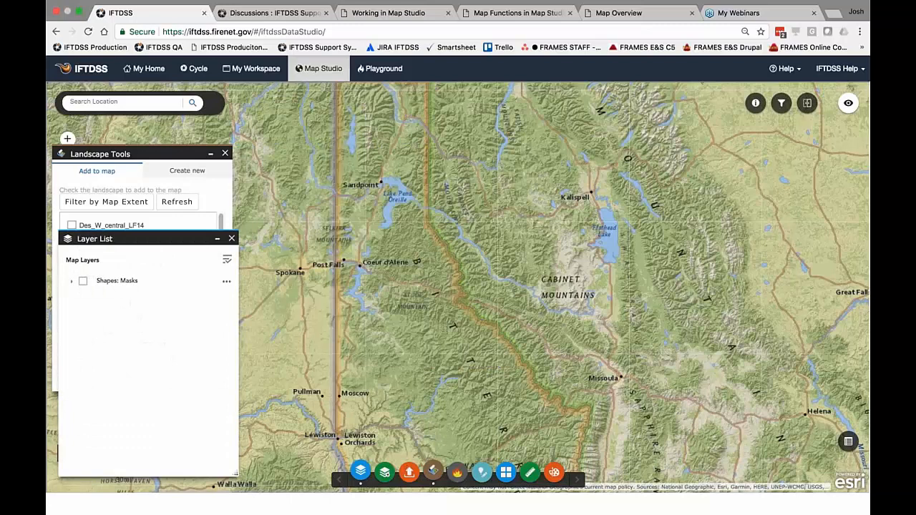
Step: Filter the available landscapes by map extent and add Priest EF LF2014 and Priest EF Lt Thin 1 yr to the map
click(106, 201)
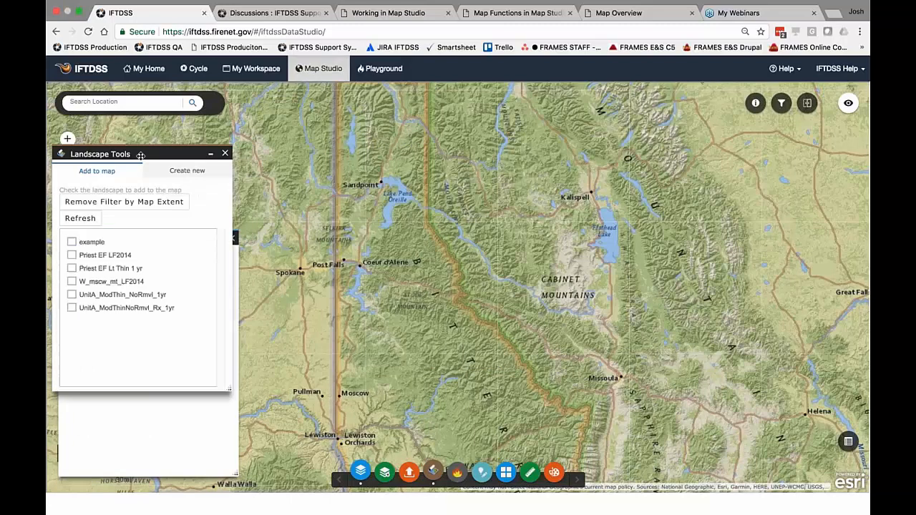
drag(141, 155, 169, 154)
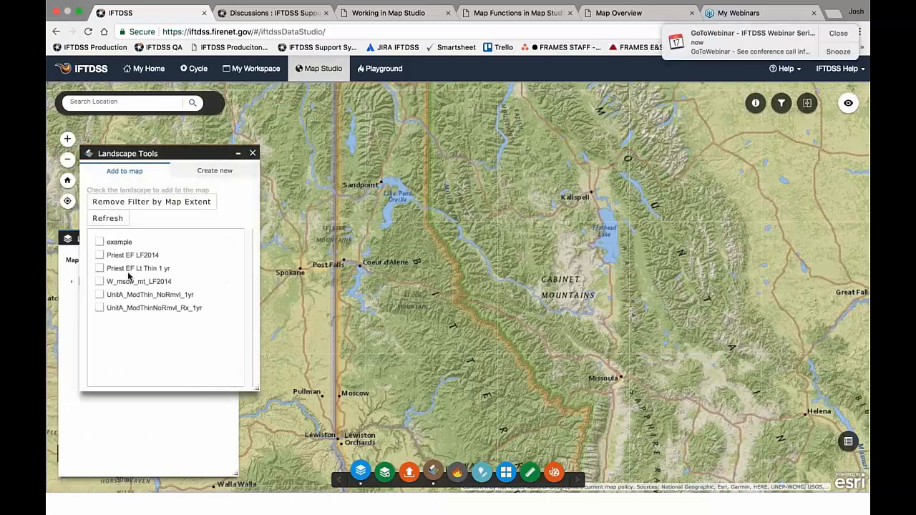
click(844, 51)
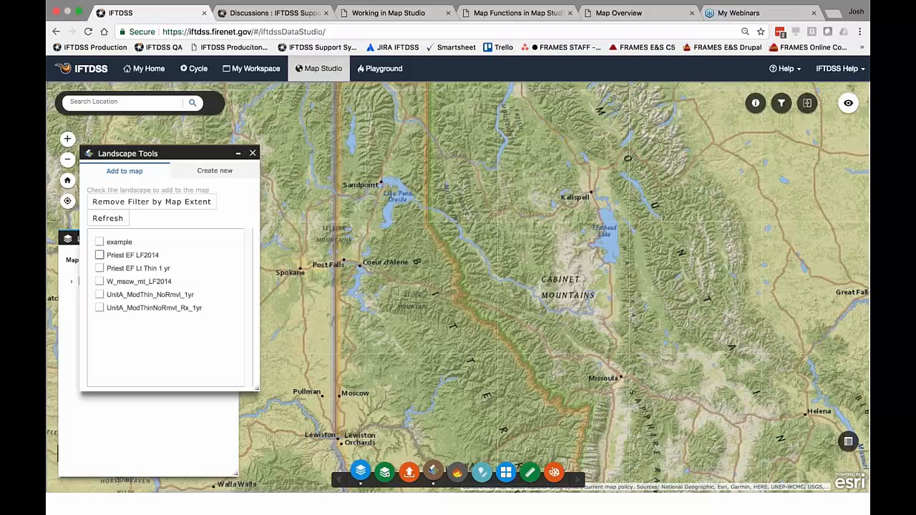
click(99, 254)
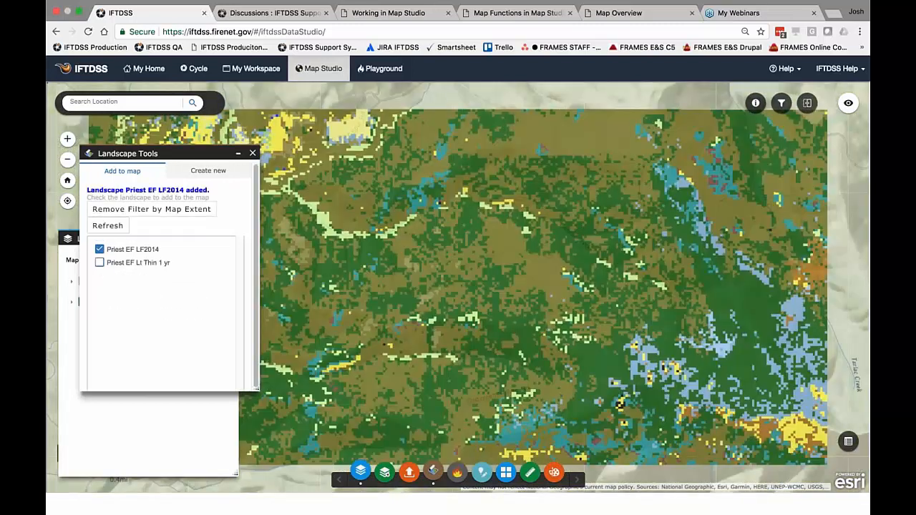
click(99, 263)
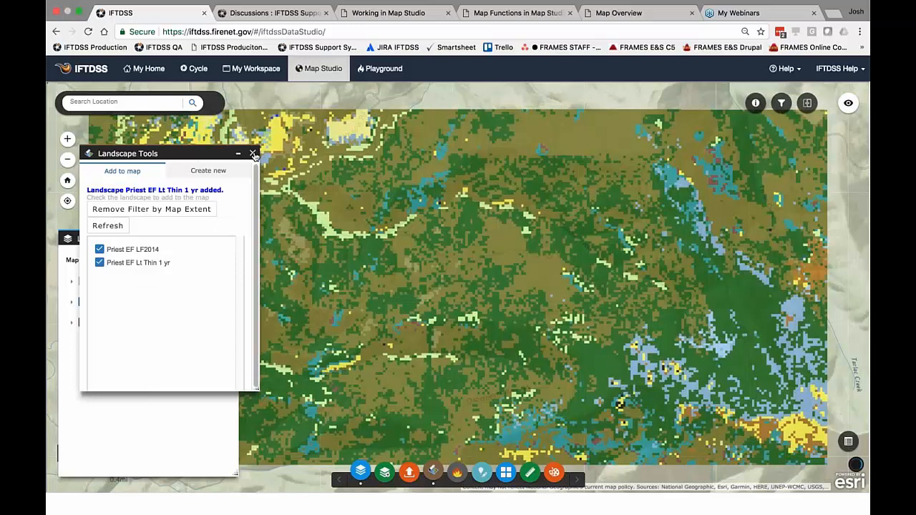
click(253, 154)
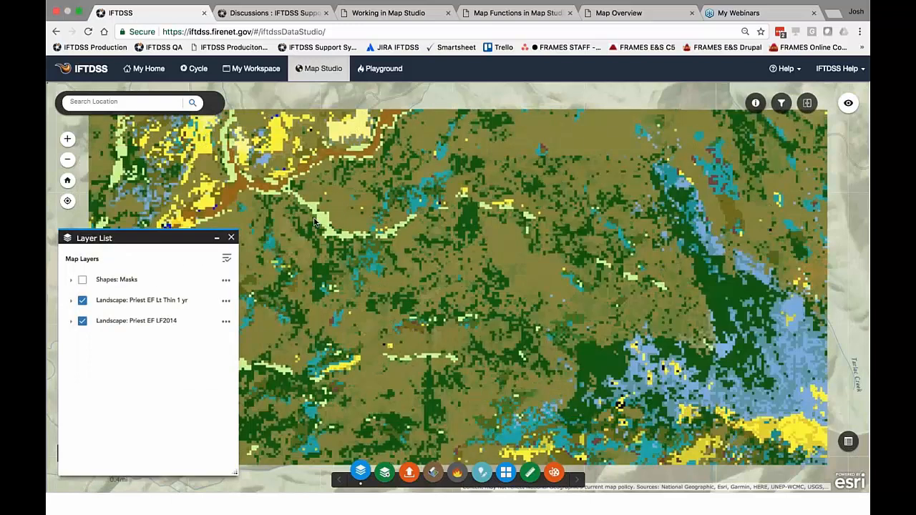
Step: Swipe the Priest EF Lt Thin 1 yr landscape vertically to compare it with Priest EF LF2014 beneath it
drag(315, 222, 375, 200)
click(808, 102)
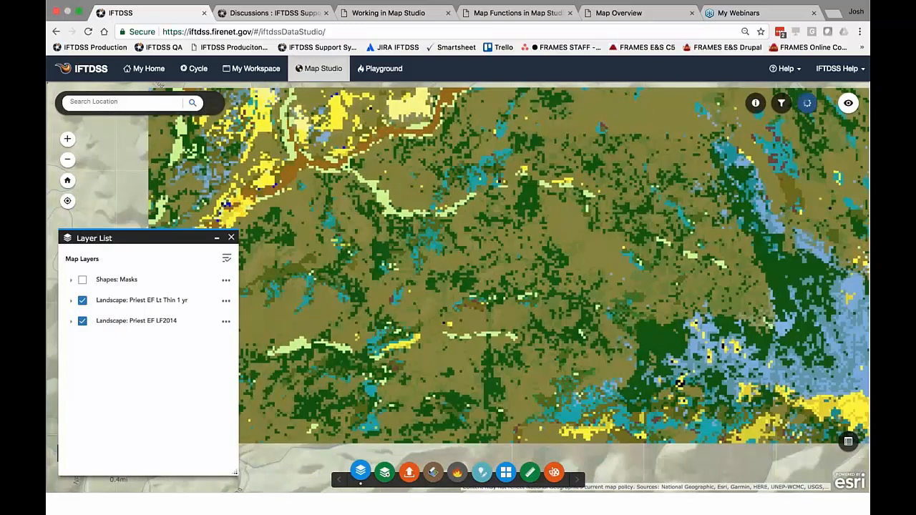
drag(460, 185, 458, 222)
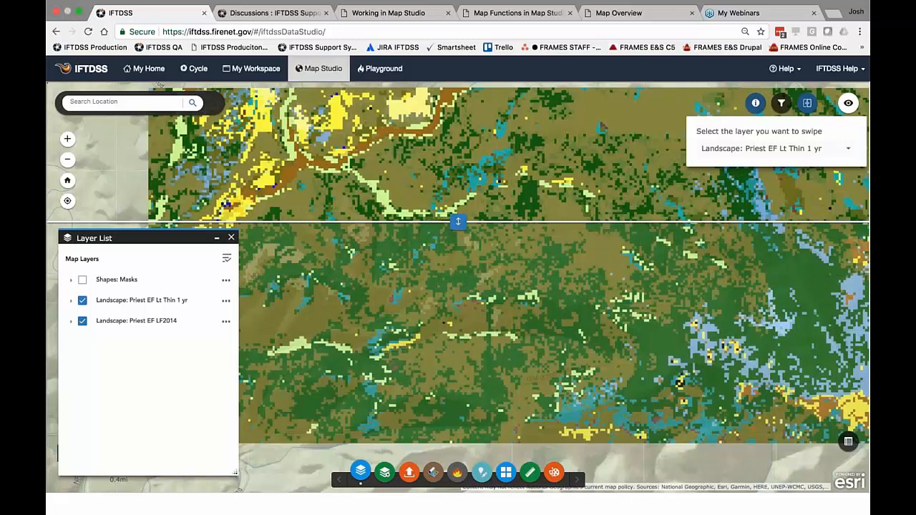
Step: Identify a point right of the landscape's centre and compare the attributes listed for both Priest EF landscapes
click(755, 103)
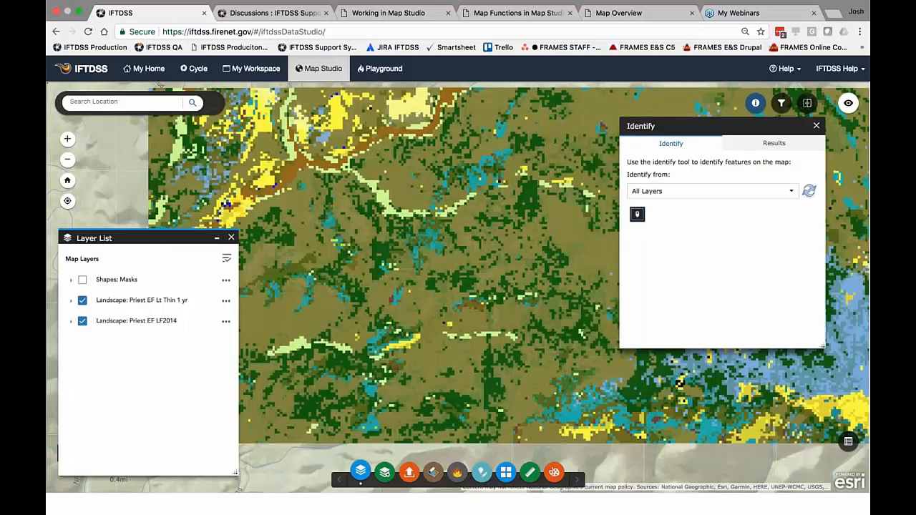
click(571, 256)
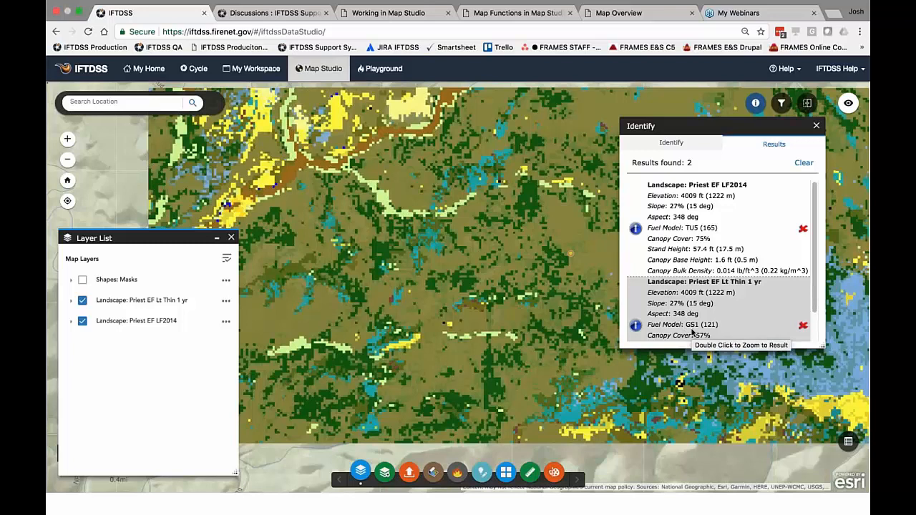
drag(816, 284, 819, 302)
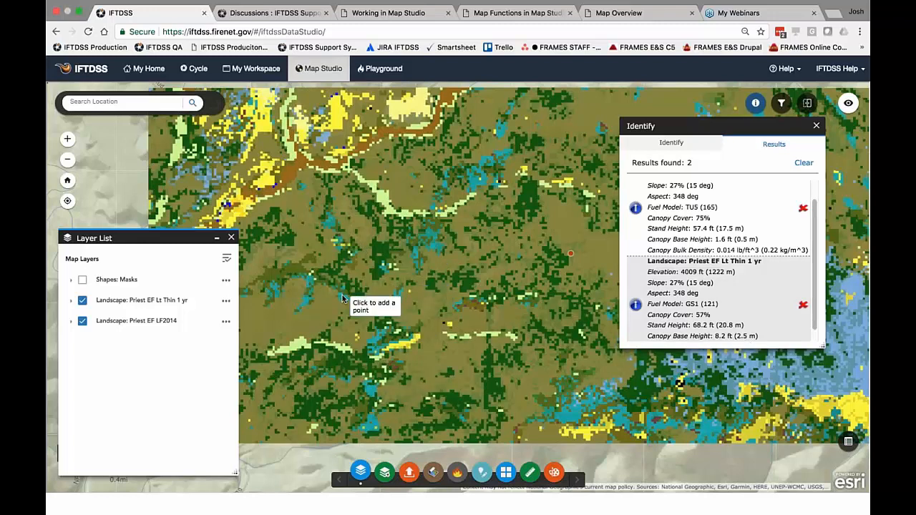
key(Right)
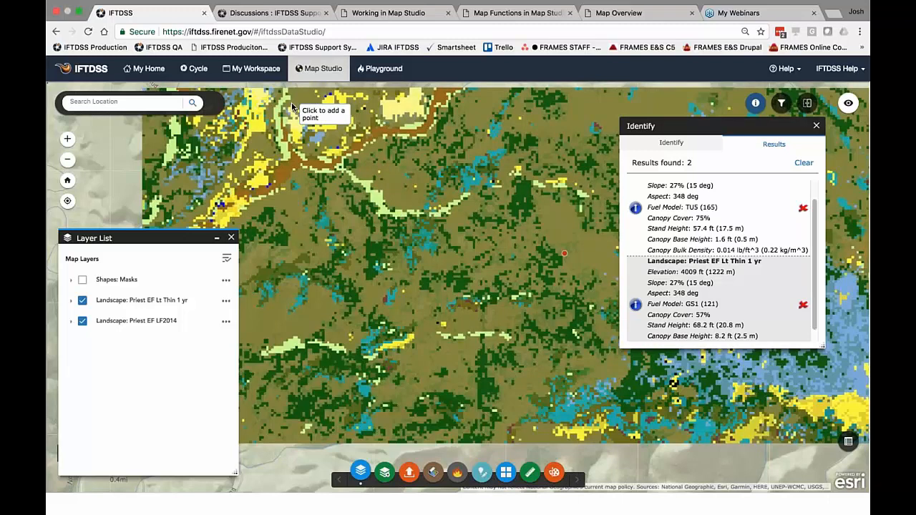
Step: Show the download dialog for the Priest EF LF2014 landscape in the a_Map Studio workspace folder, cancel it, and return to Map Studio
click(268, 75)
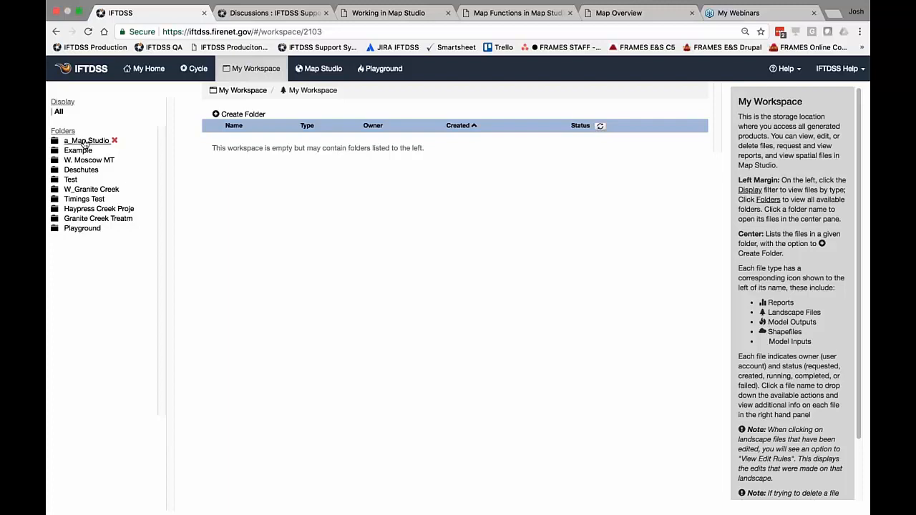
click(84, 142)
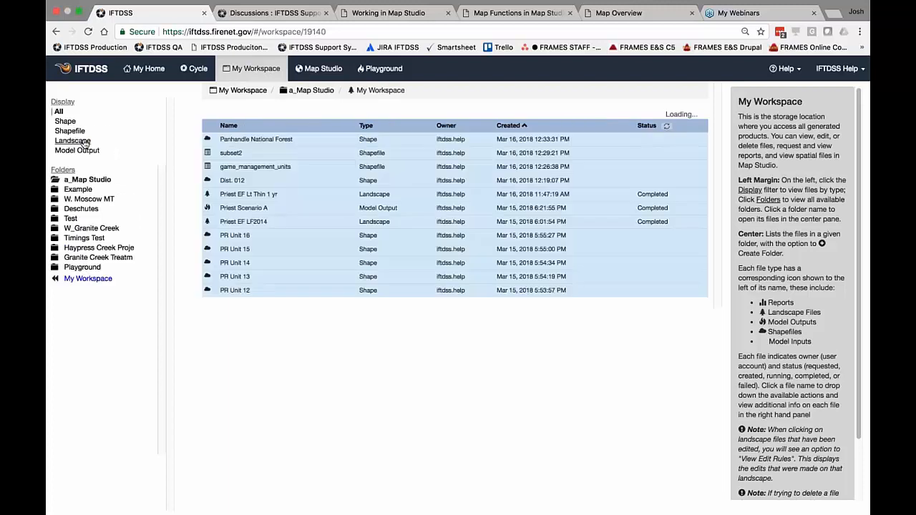
click(83, 141)
click(237, 153)
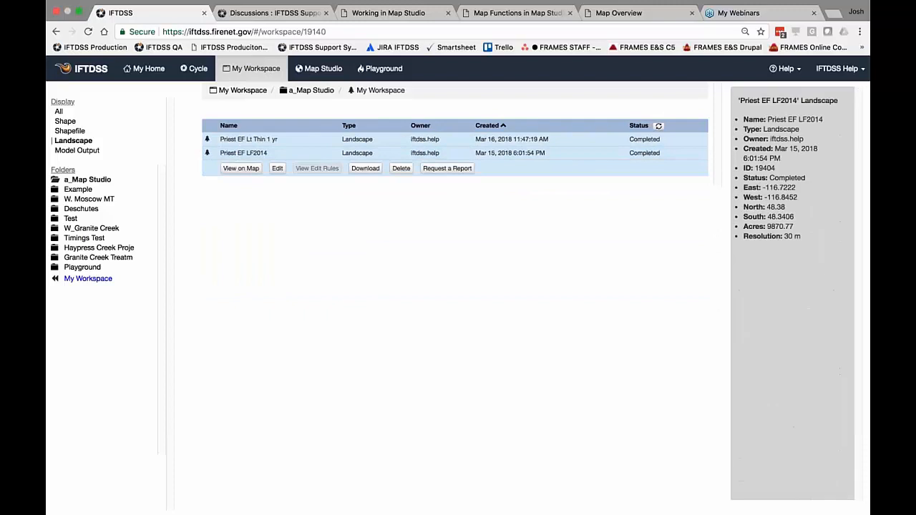
click(365, 171)
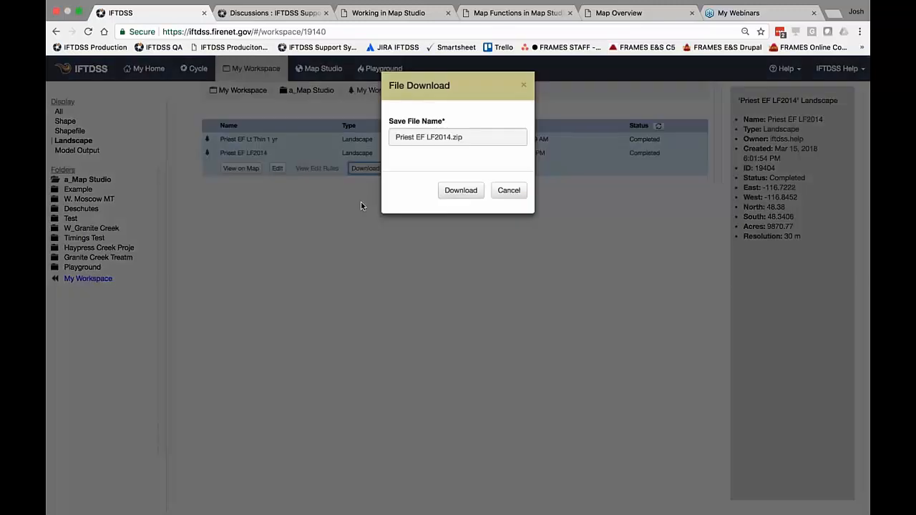
click(509, 192)
click(330, 68)
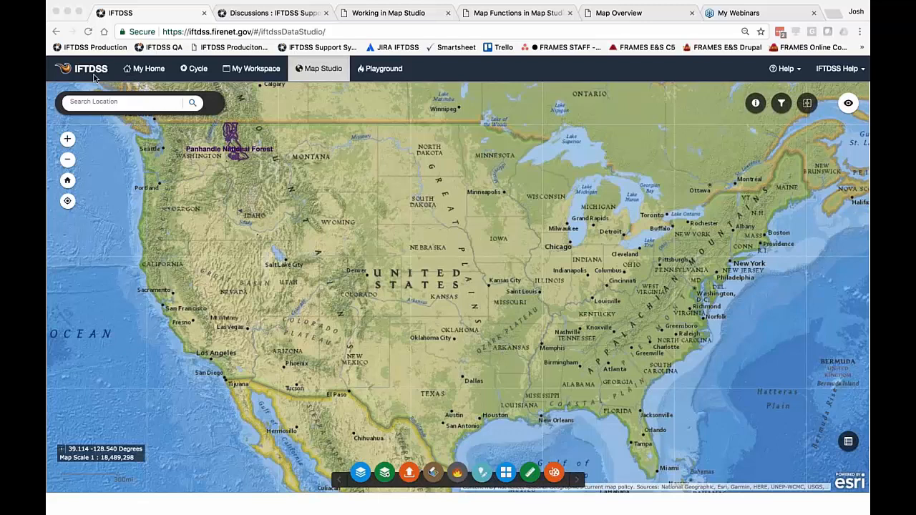
Step: Open the Webinars & Trainings page from the IFTDSS home page and review the scheduled webinars
click(90, 72)
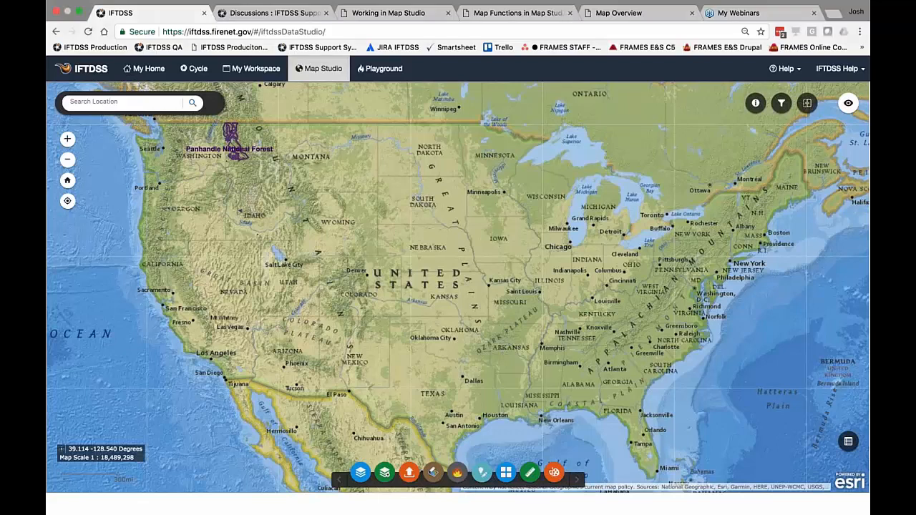
click(87, 72)
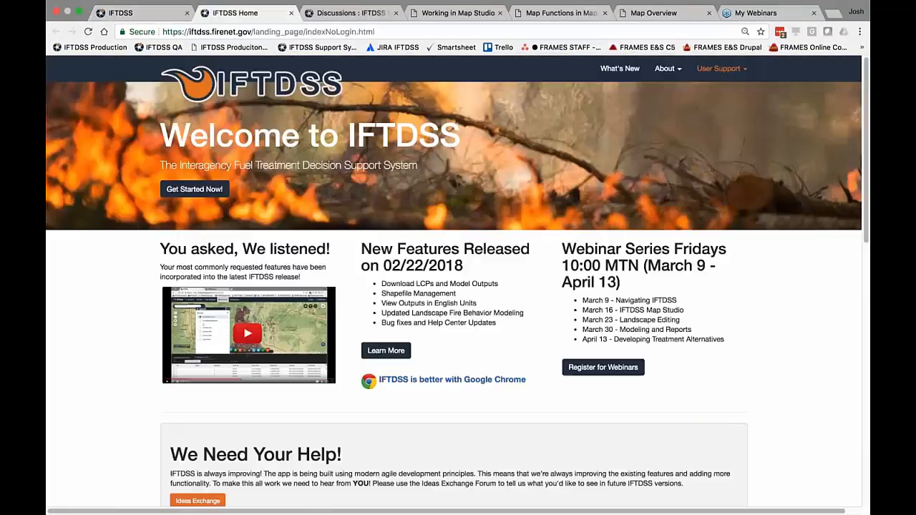
click(719, 70)
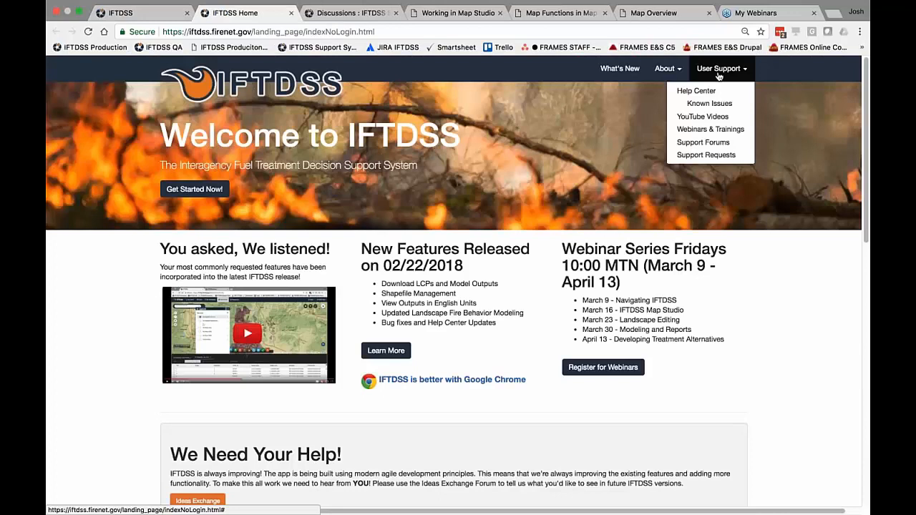
click(726, 132)
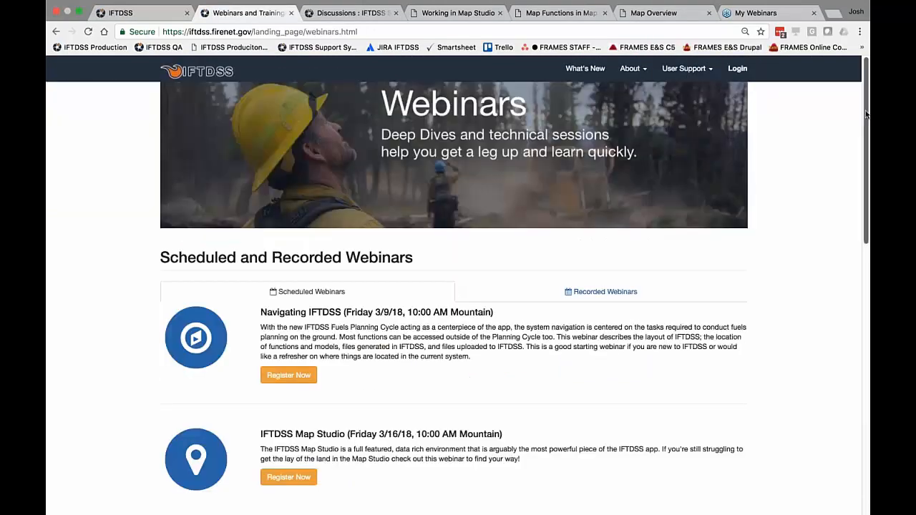
drag(867, 112, 867, 185)
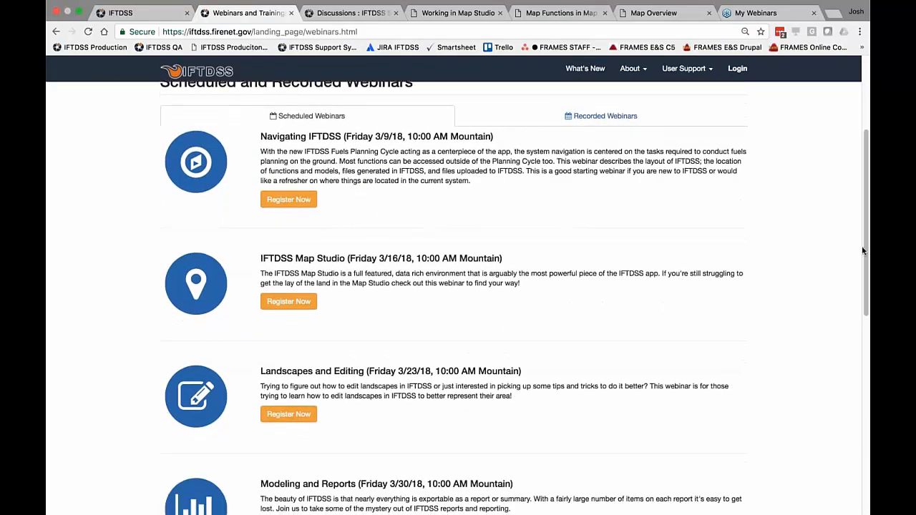
drag(869, 236, 869, 305)
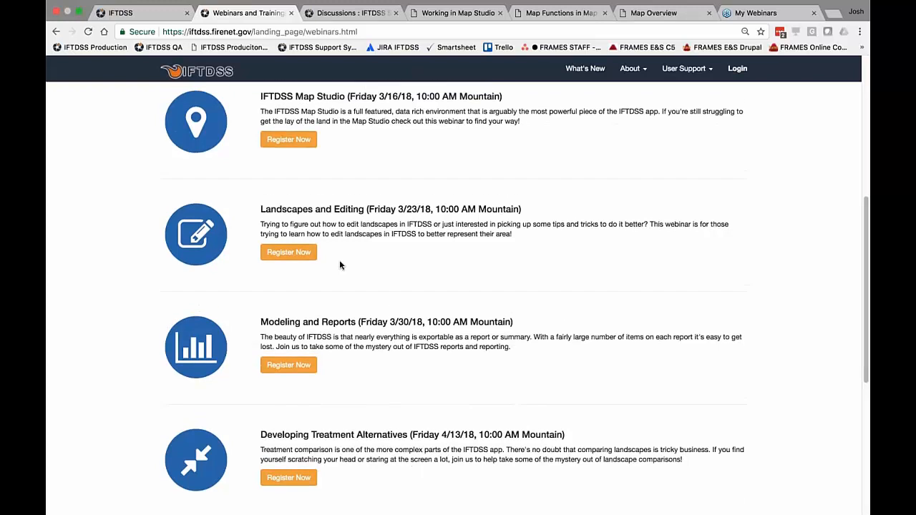